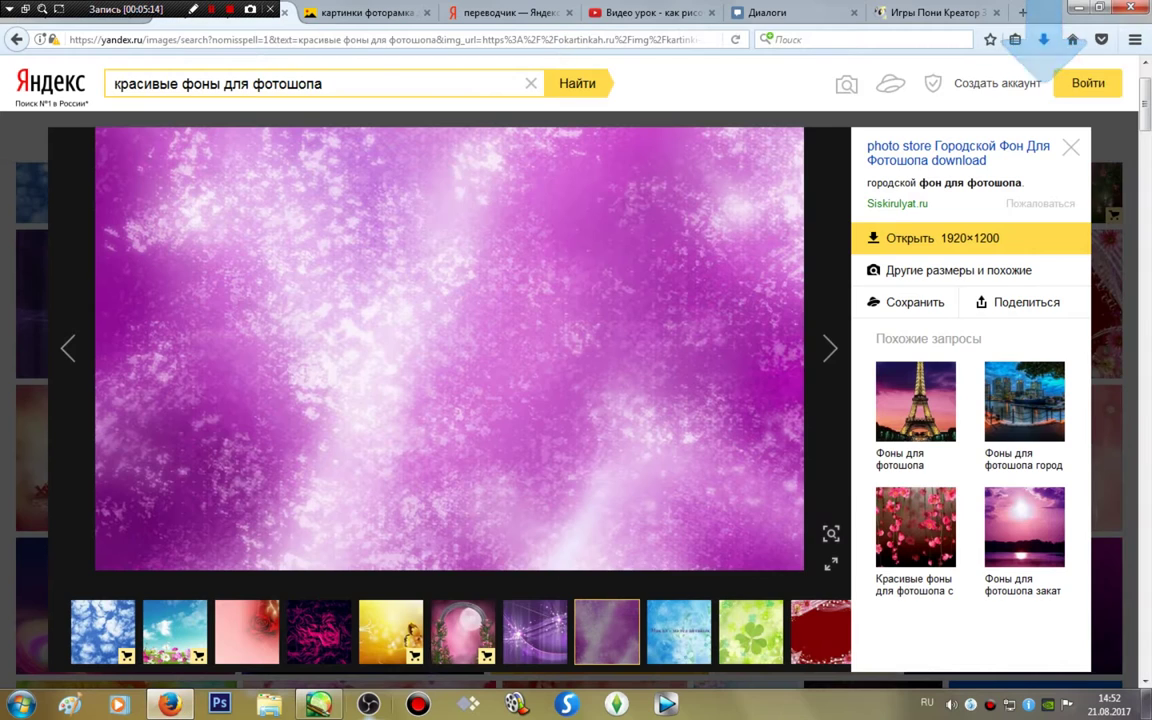
- Switch to PaintTool SAI and open the flower-frame image уооакуа.png from the Аватария! folder
click(318, 705)
click(20, 27)
click(38, 61)
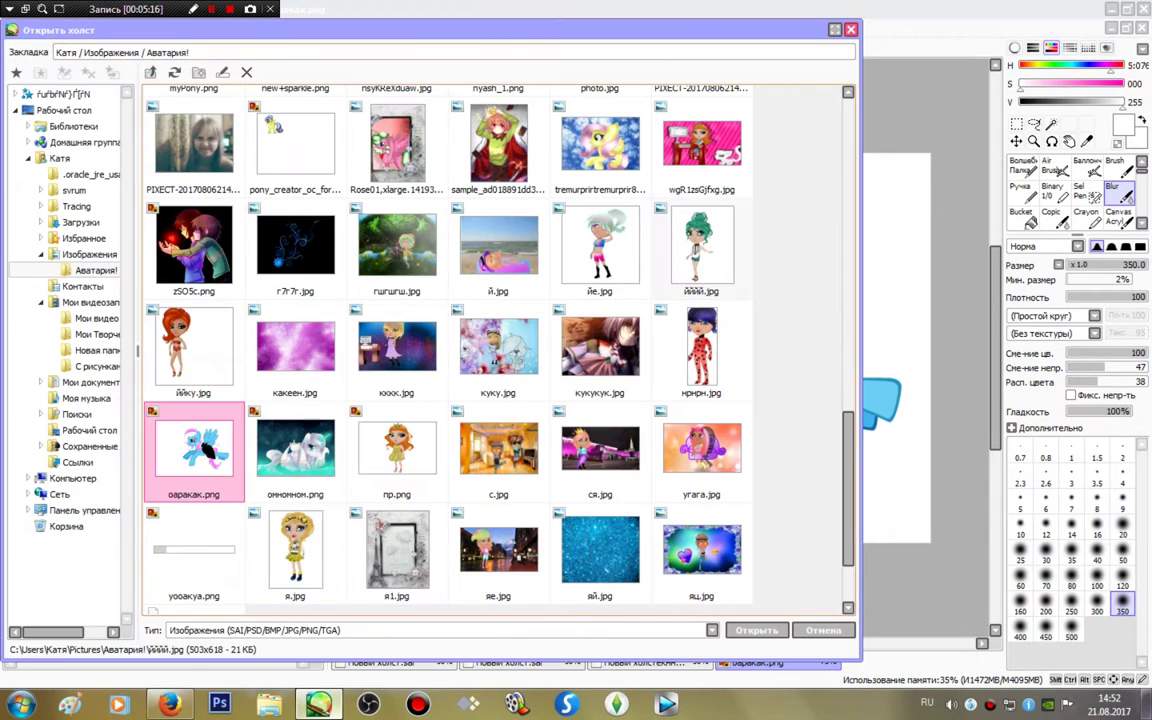
double_click(198, 488)
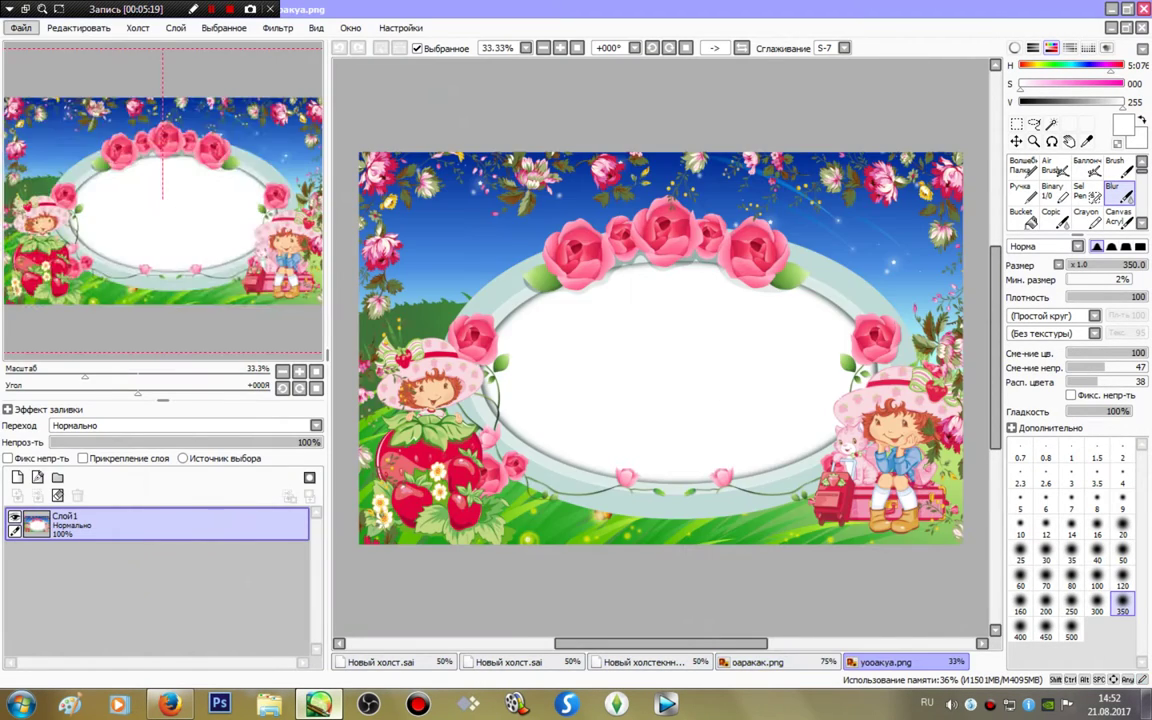
- Open the pink background image какеен.jpg from the Аватария! folder
click(20, 27)
click(38, 61)
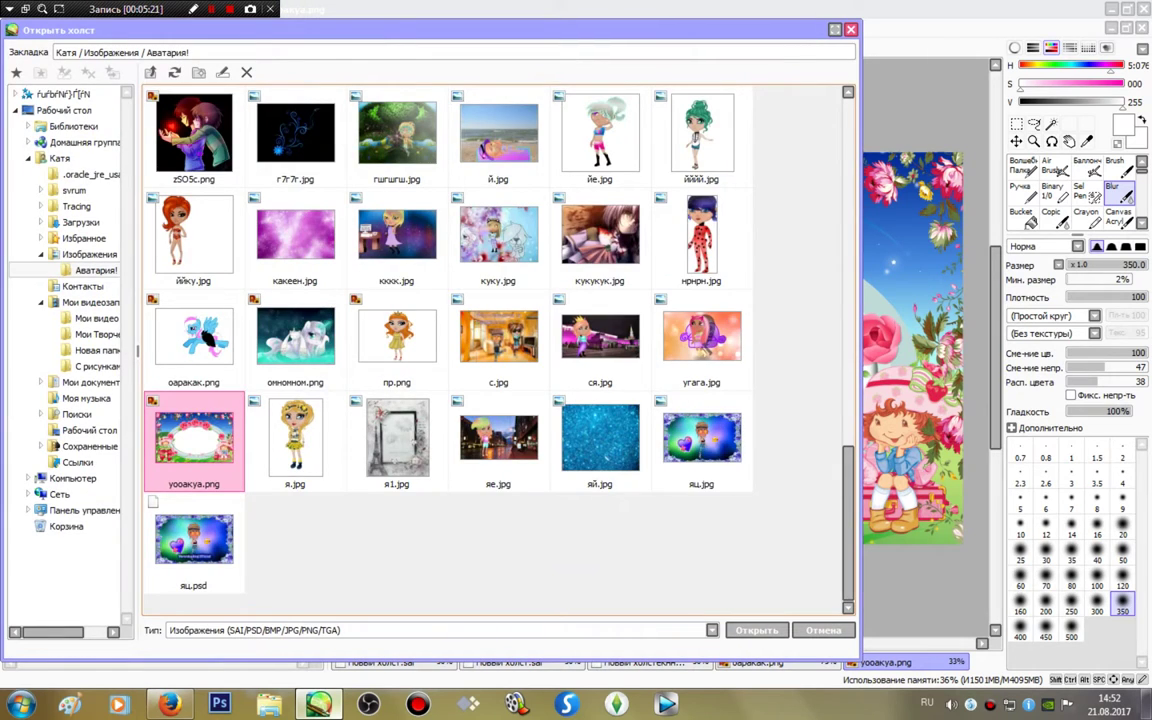
scroll(495, 350, up, 3)
scroll(620, 96, up, 5)
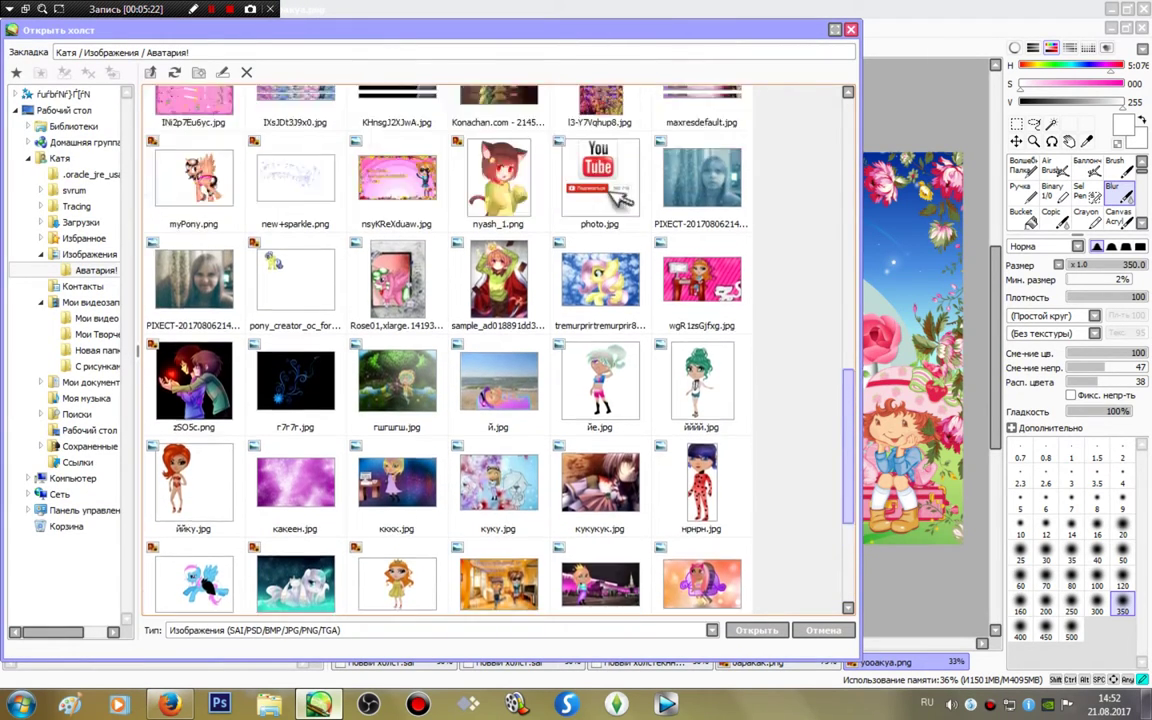
double_click(295, 556)
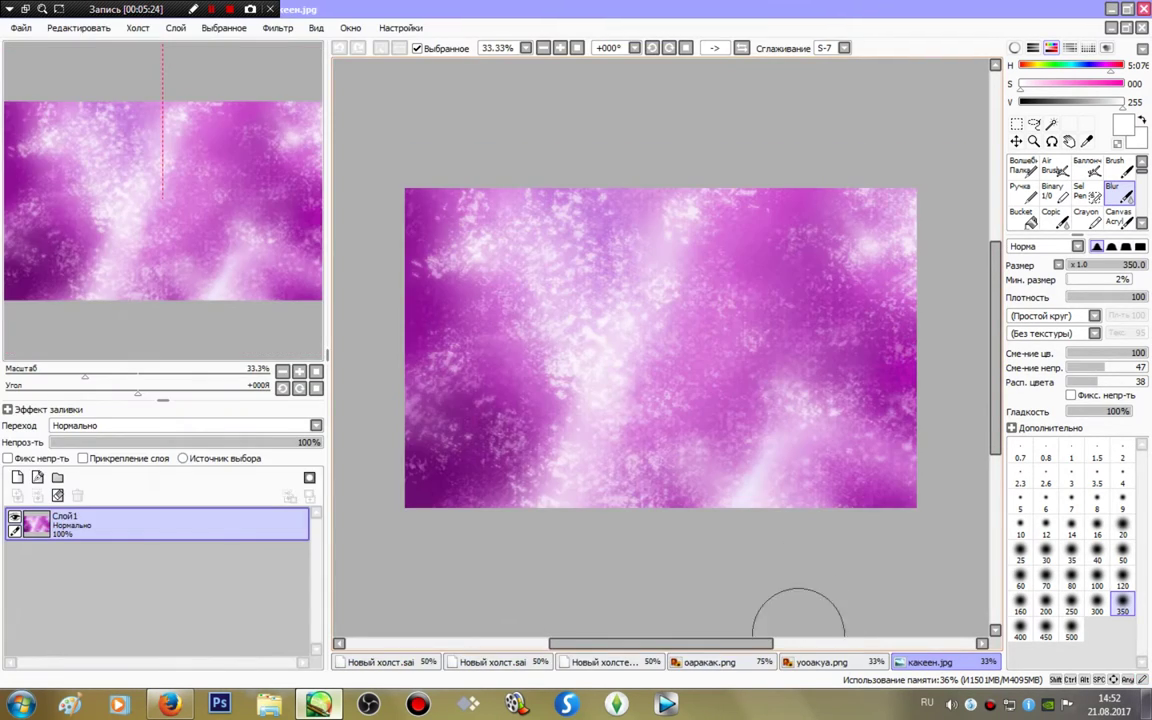
- Return to the pony drawing оаракак.png and add two new layers above it, making the lower new one active
click(709, 662)
scroll(660, 347, up, 2)
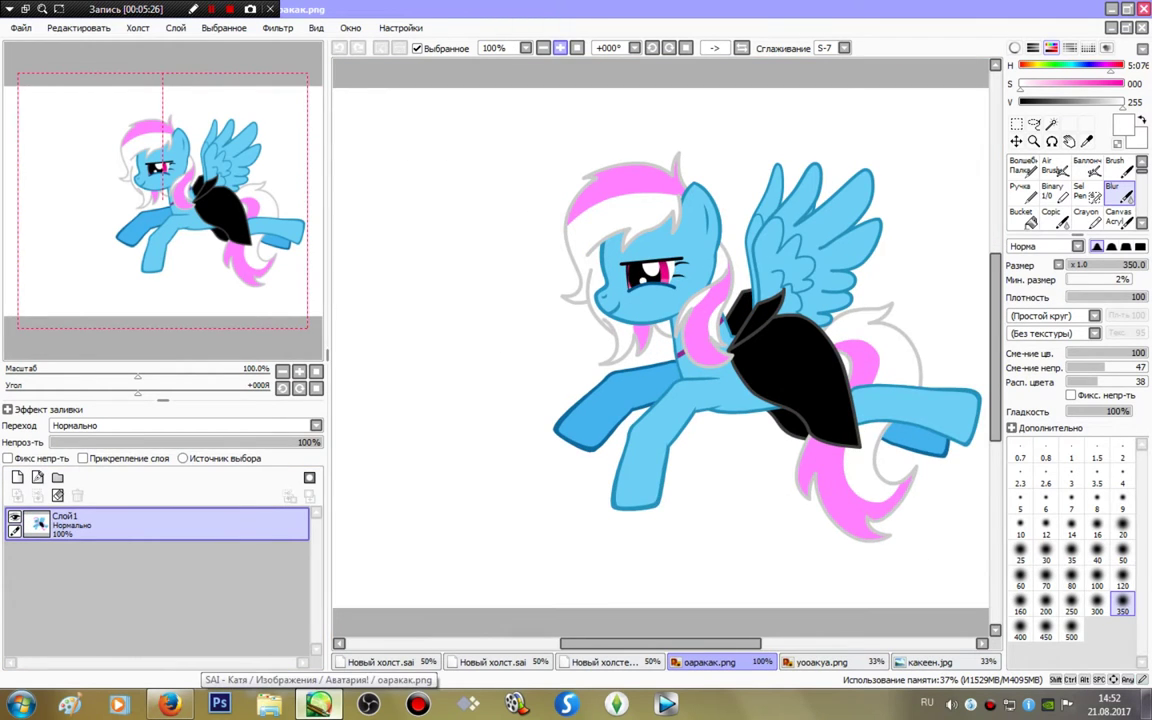
mouse_move(600, 290)
mouse_down()
mouse_move(633, 313)
mouse_move(527, 245)
mouse_move(488, 51)
mouse_move(340, 30)
mouse_up()
key(ctrl+z)
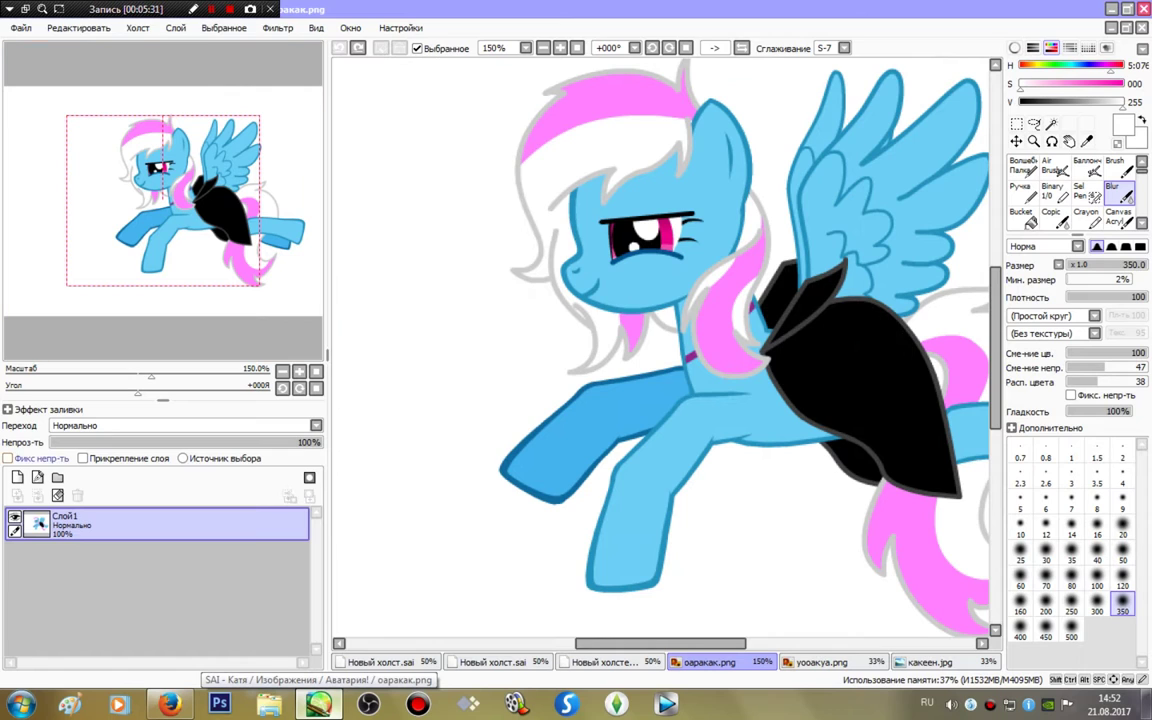
click(17, 477)
click(17, 477)
click(60, 553)
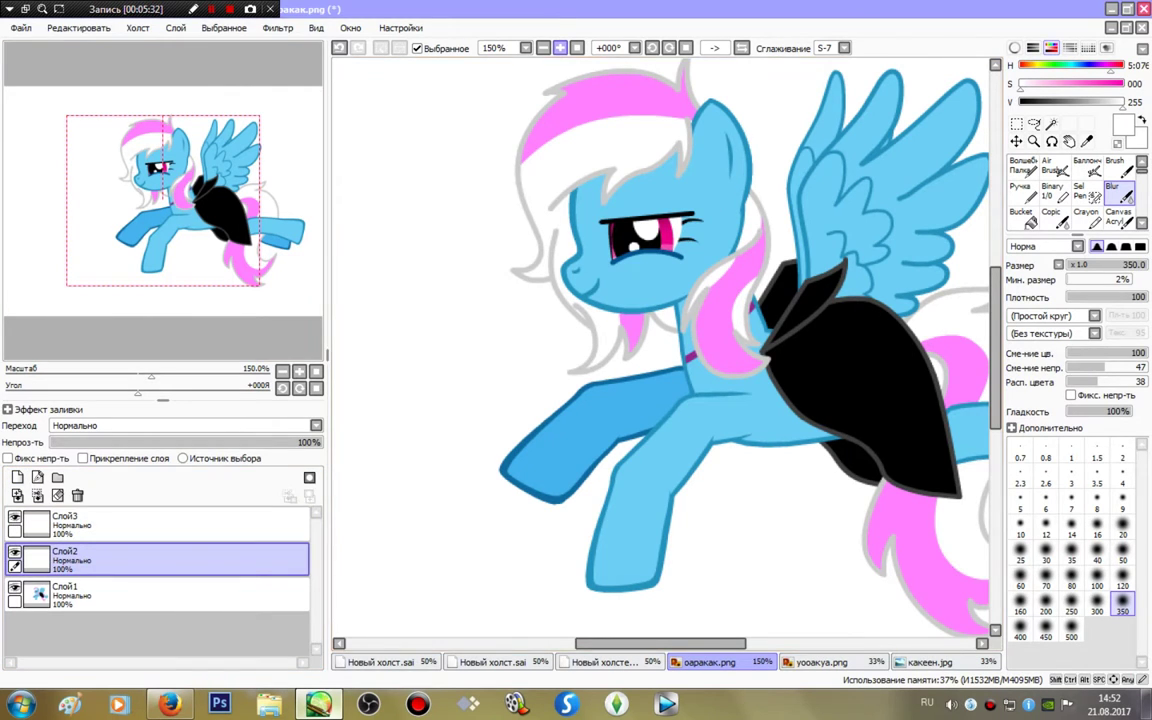
- Select the light-blue areas of the pony's wing with the Magic Wand
key(ctrl+minus)
click(1051, 123)
click(845, 230)
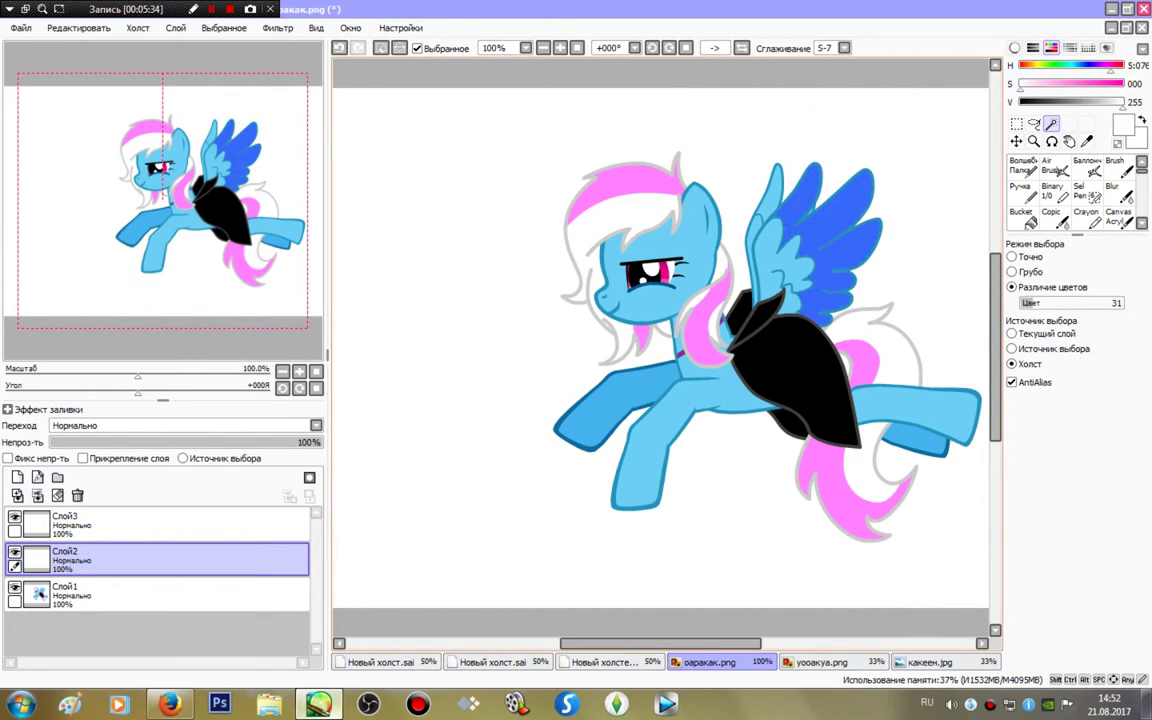
shift+click(785, 215)
- Check the open VK group chat in the browser, and return to the pony drawing
key(alt+Tab)
click(790, 12)
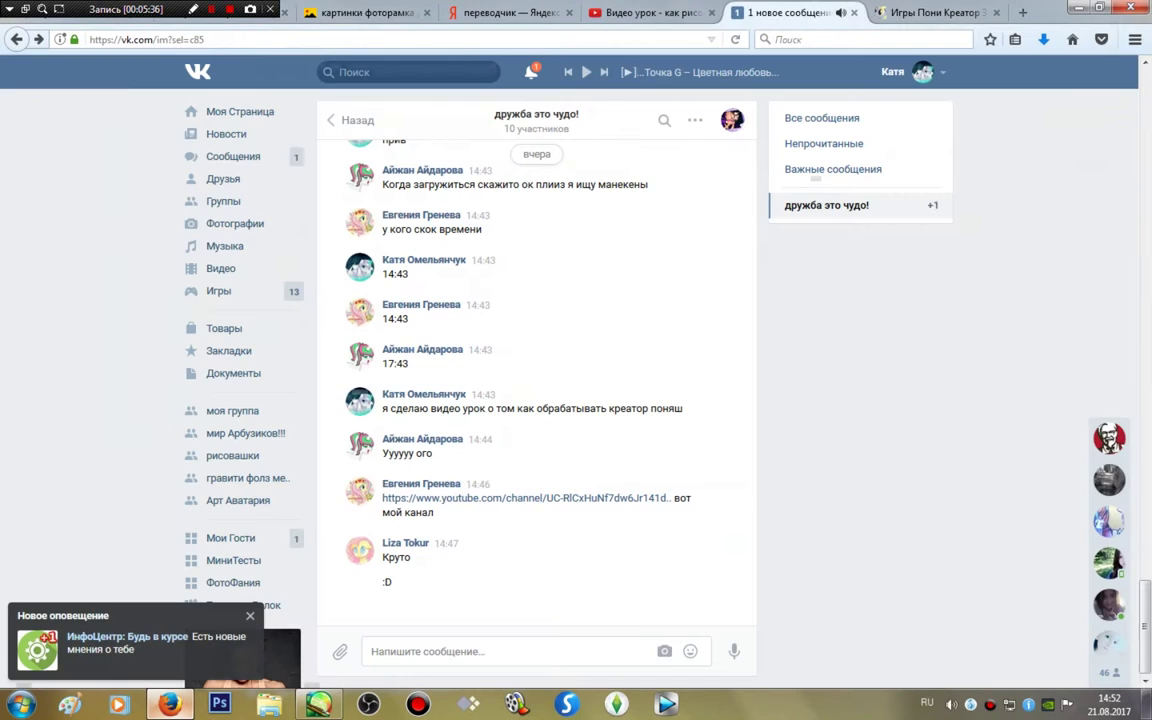
mouse_move(340, 651)
key(alt+Tab)
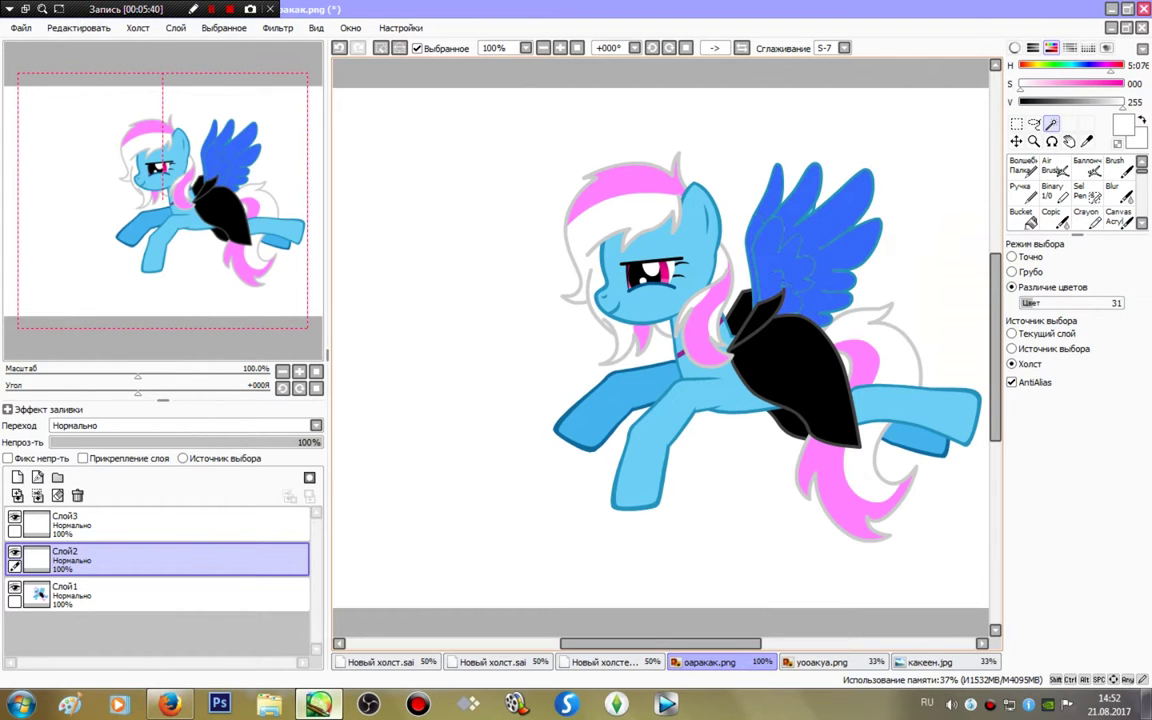
- Add the pony's light-blue head, body, front leg and hind leg to the selection
click(665, 220)
click(690, 400)
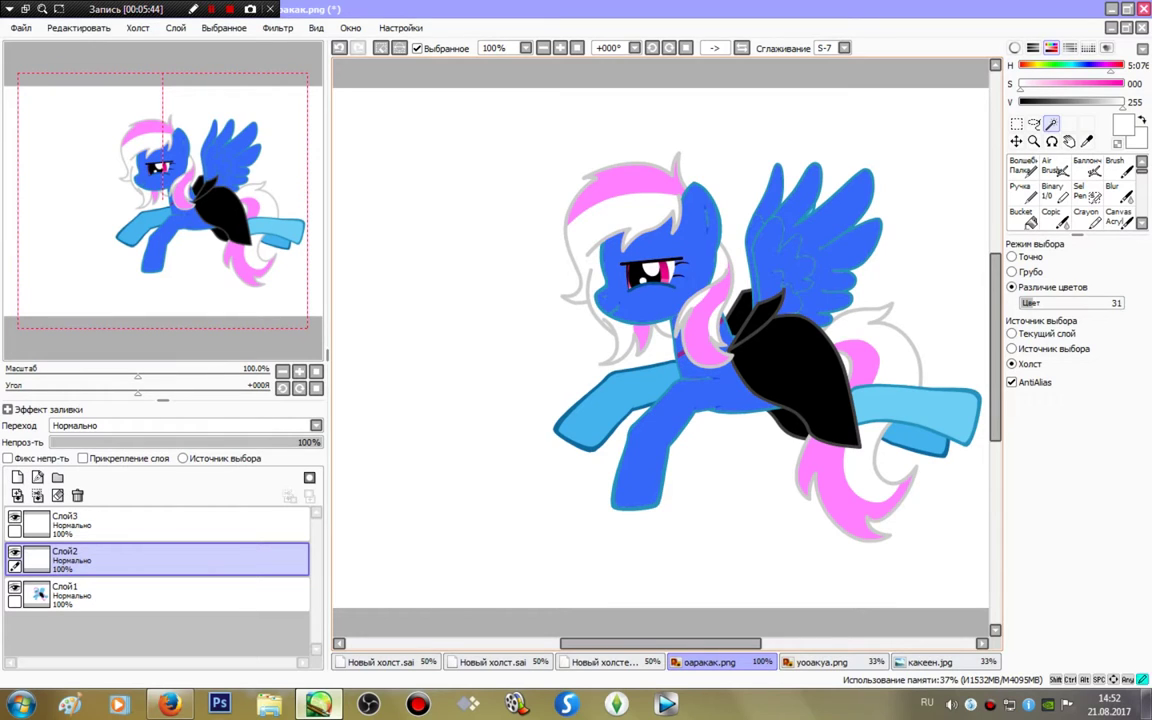
click(1052, 189)
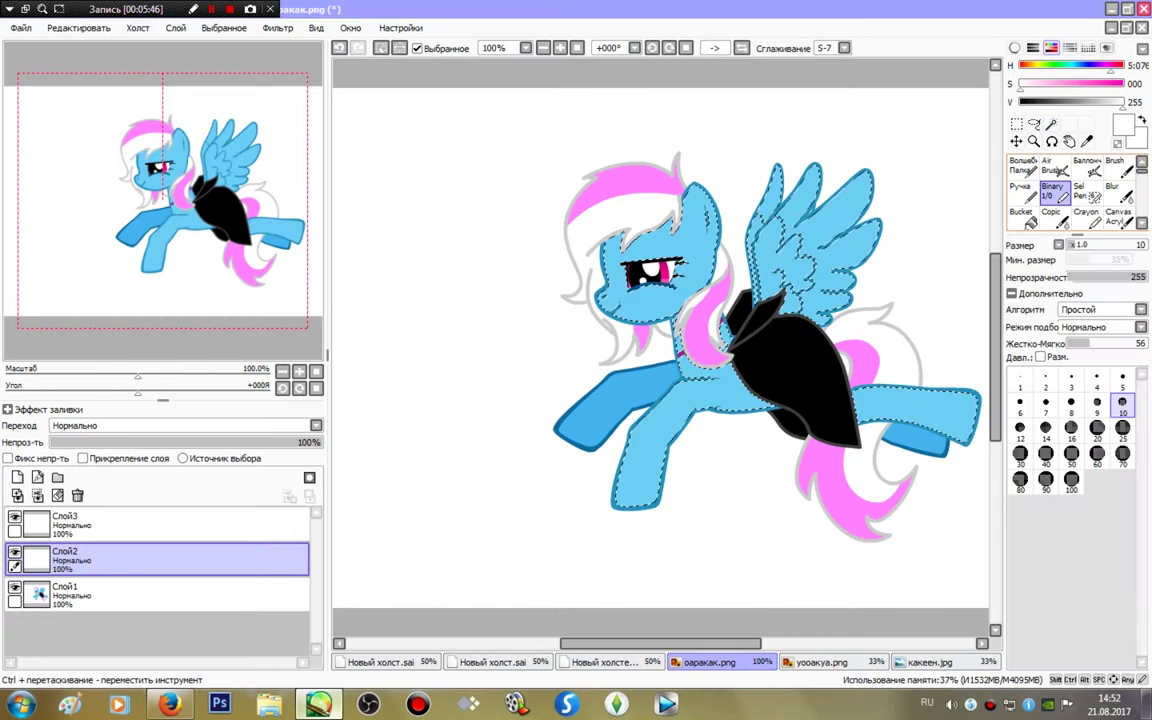
- Sample the body blue, darken it to value 180, hide the selection outline, and try shading the face with the size 120 airbrush
click(1088, 168)
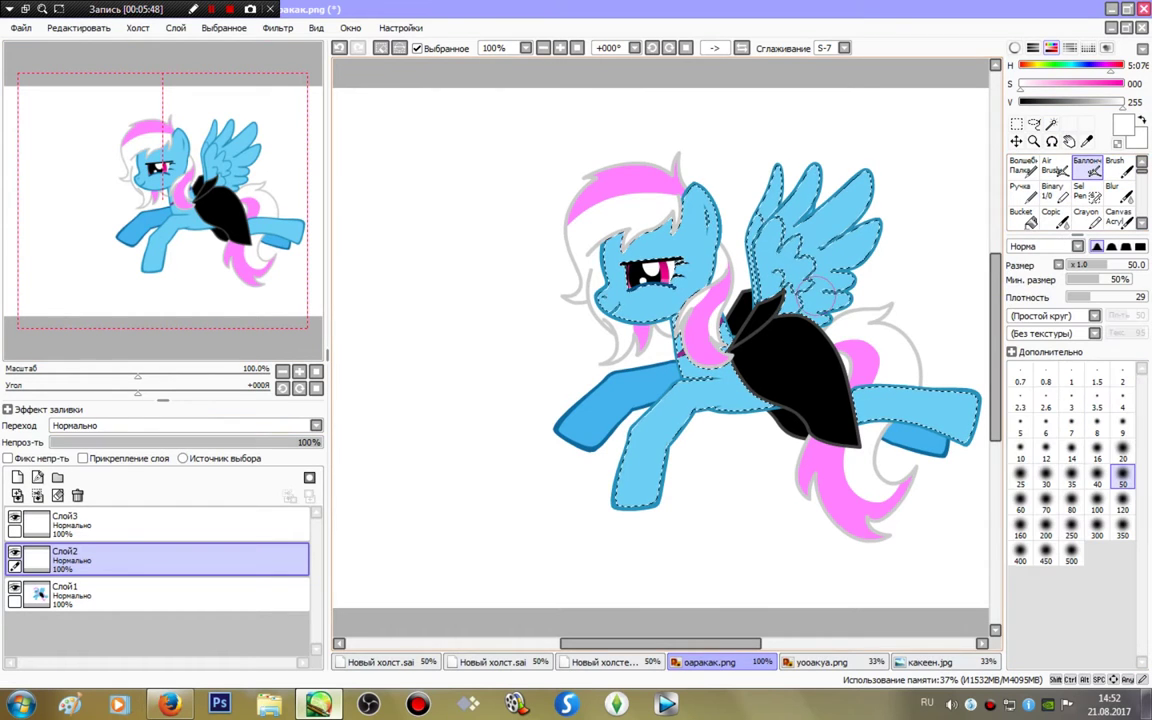
alt+click(930, 403)
click(417, 48)
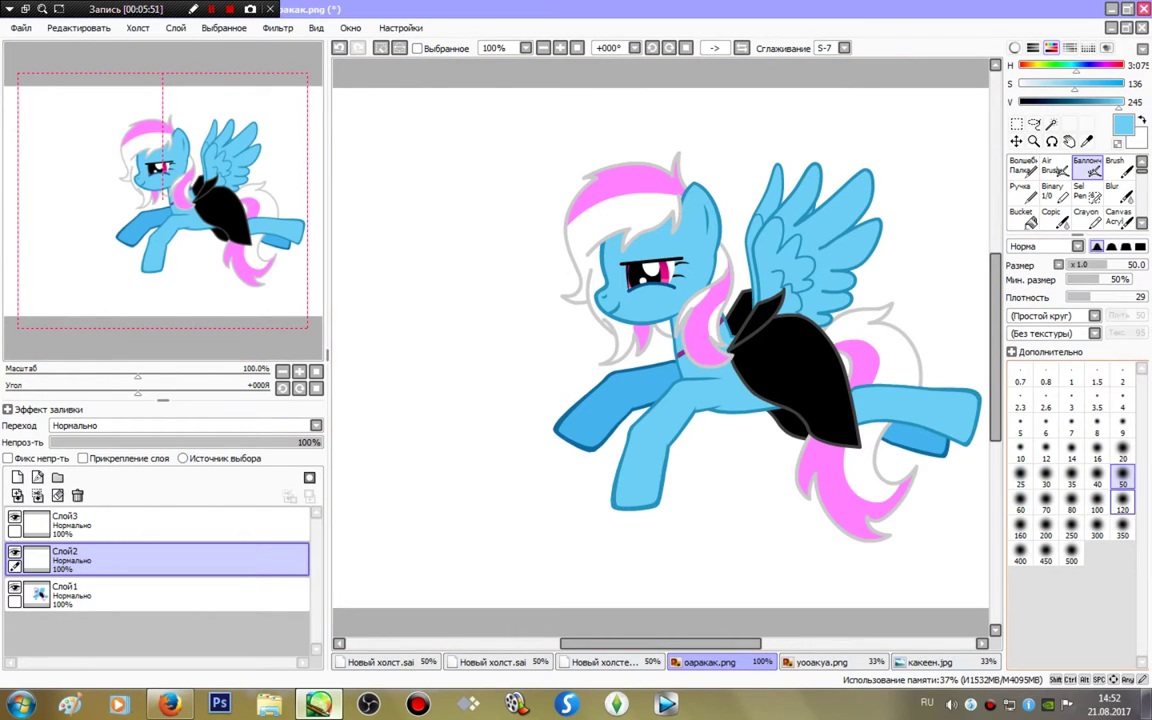
click(1122, 509)
click(1093, 101)
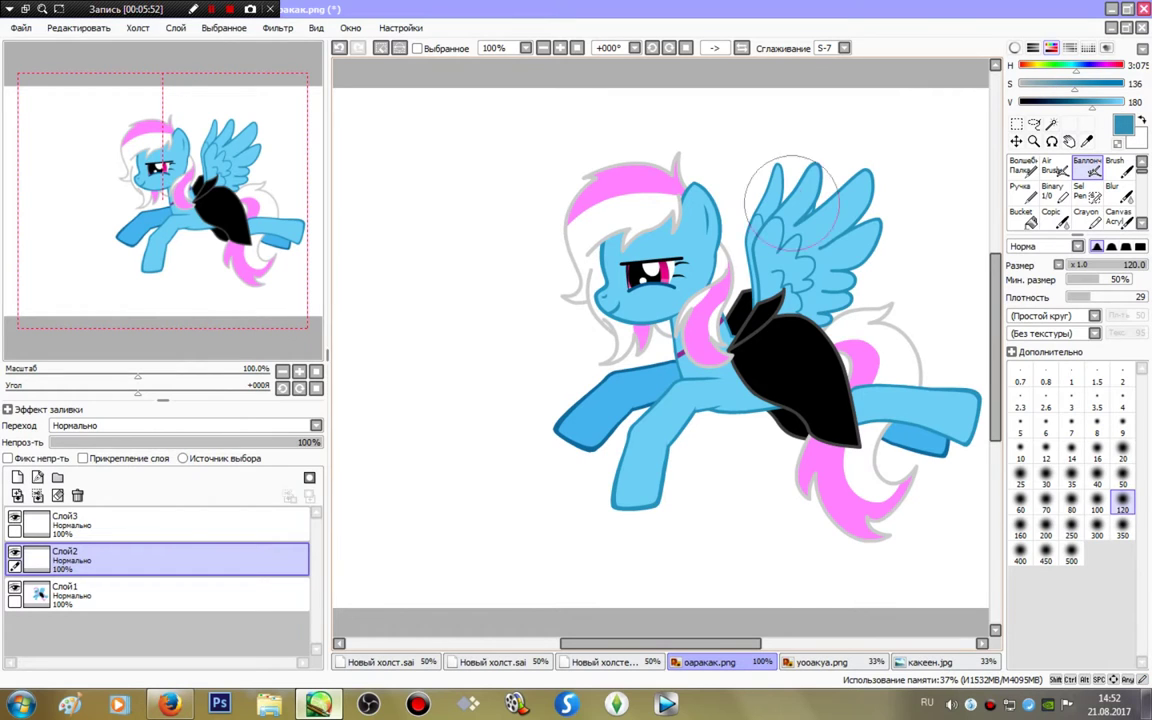
drag(701, 262, 672, 280)
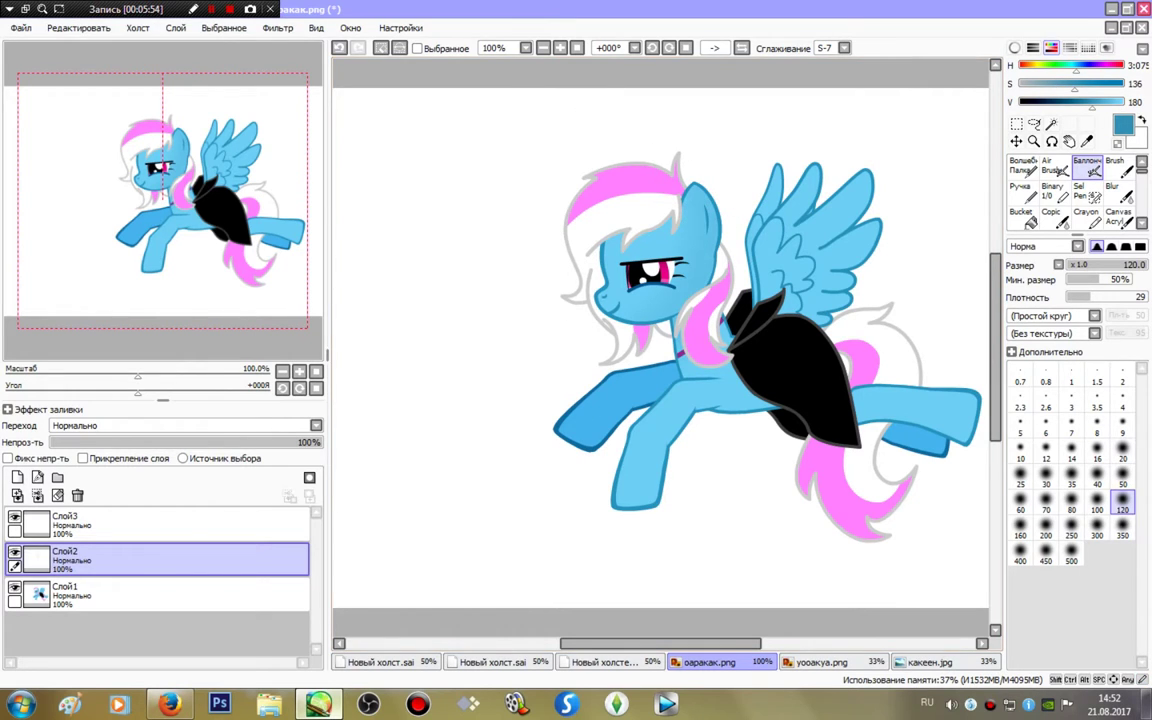
- Reduce the airbrush to size 50 and shade the pony's forehead, face edges, neck and chest in the darker blue
key(bracketleft)
key(bracketleft)
key(bracketleft)
key(bracketleft)
key(bracketleft)
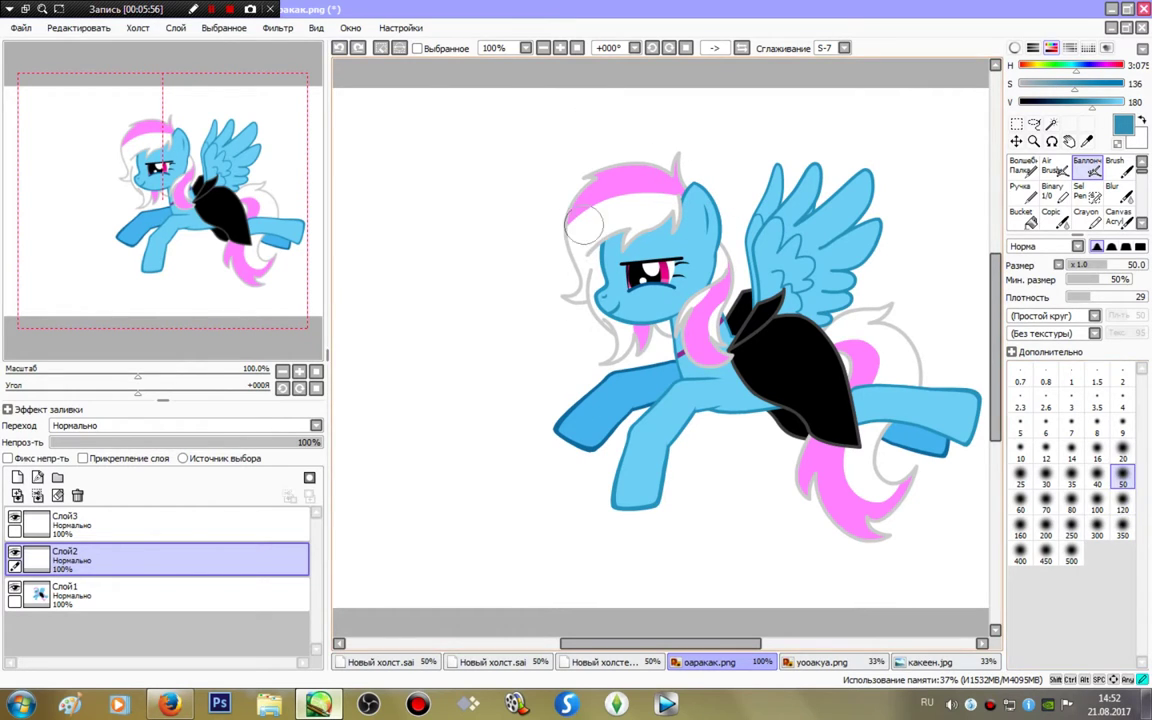
drag(560, 205, 671, 210)
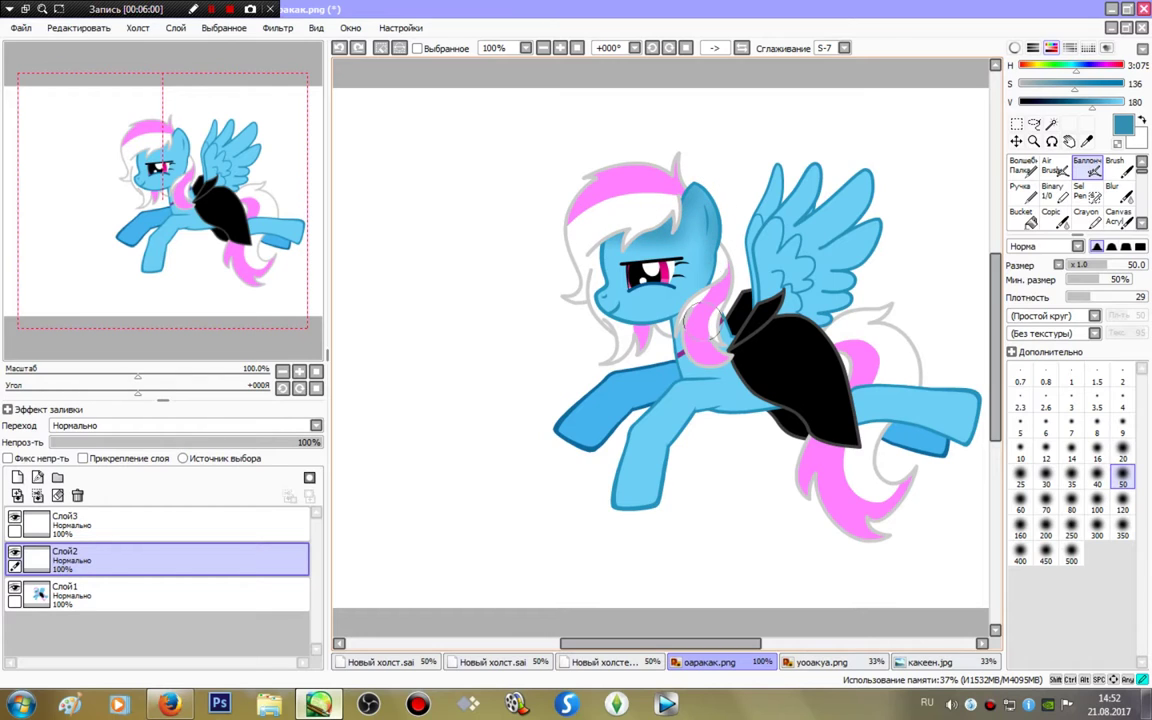
mouse_move(643, 330)
mouse_down()
mouse_move(560, 300)
mouse_move(690, 318)
mouse_up()
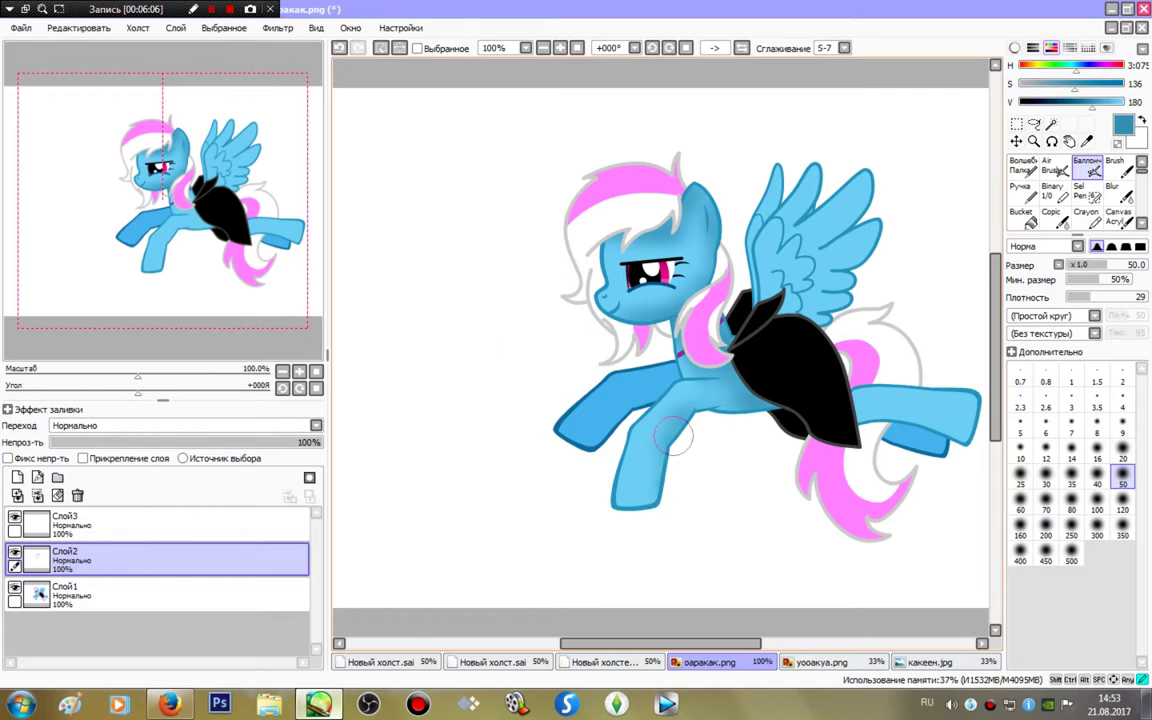
- Airbrush darker blue shading on the pony's front leg, hind leg, ear and wing
drag(655, 470, 630, 460)
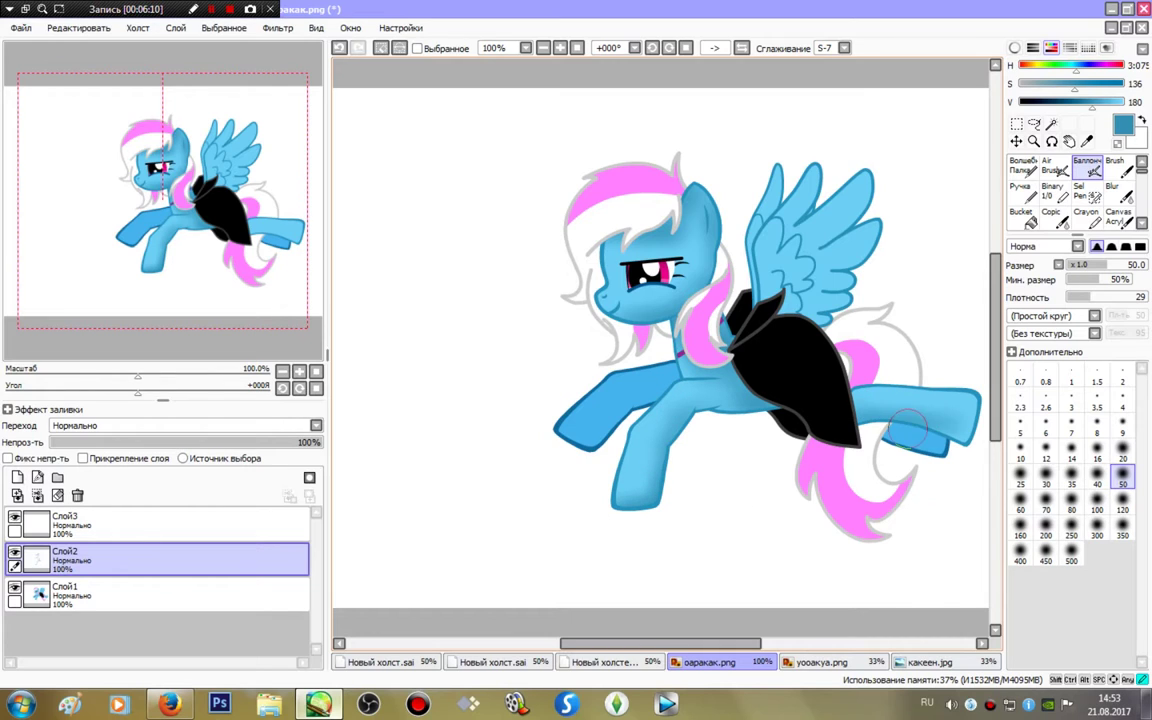
mouse_move(845, 433)
mouse_down()
mouse_move(843, 370)
mouse_move(869, 428)
mouse_move(926, 438)
mouse_move(897, 450)
mouse_up()
drag(712, 198, 723, 278)
mouse_move(797, 155)
mouse_down()
mouse_move(860, 225)
mouse_move(837, 285)
mouse_up()
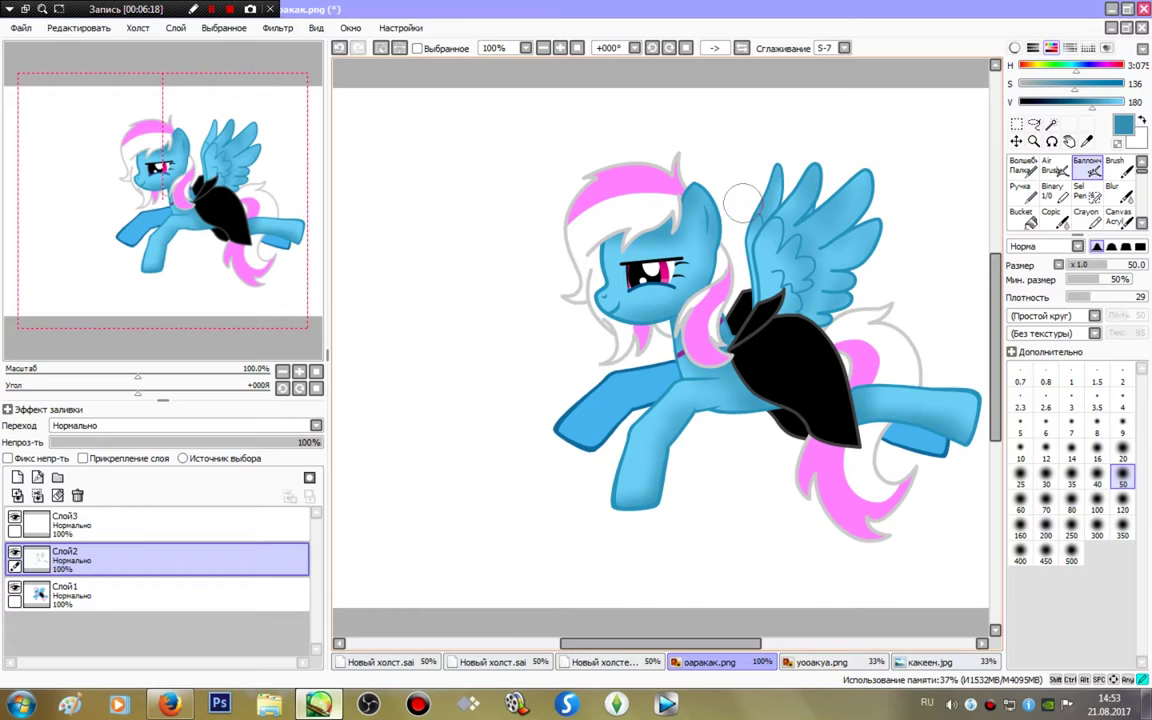
- Sample white and airbrush soft highlights on the pony's legs, body, face and wing on the layer Слой3
alt+click(745, 134)
alt+click(965, 92)
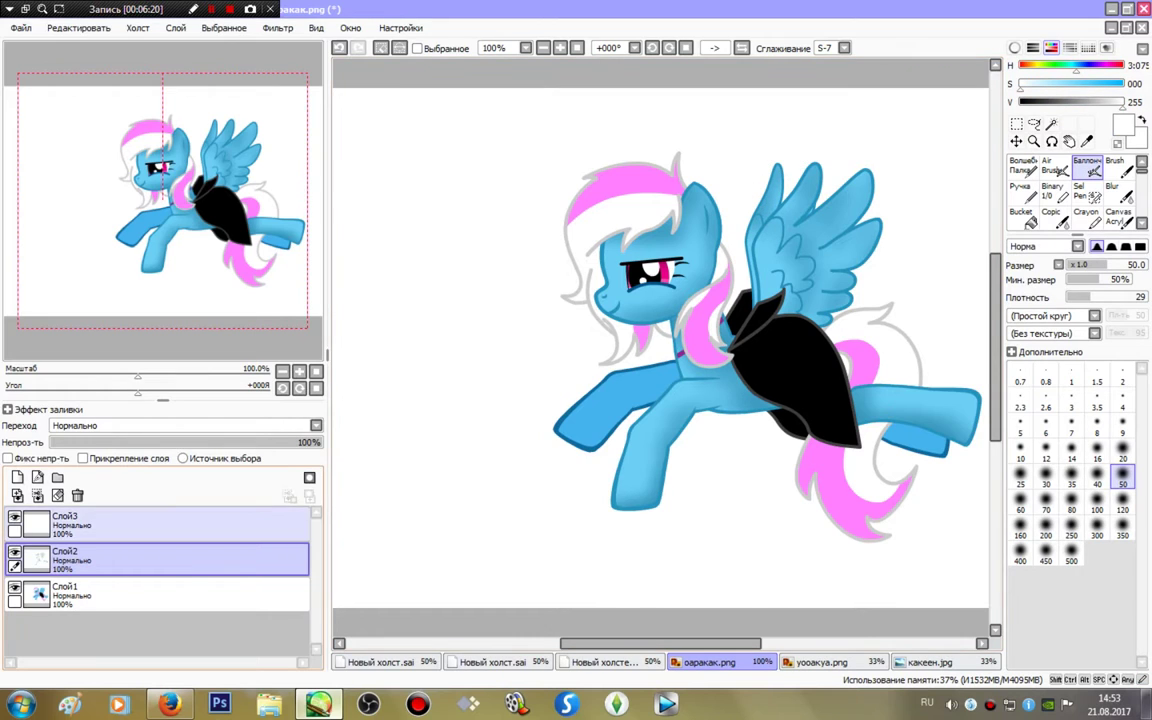
click(150, 524)
mouse_move(715, 402)
mouse_down()
mouse_move(590, 385)
mouse_move(570, 400)
mouse_move(630, 350)
mouse_move(648, 288)
mouse_move(568, 248)
mouse_move(580, 240)
mouse_up()
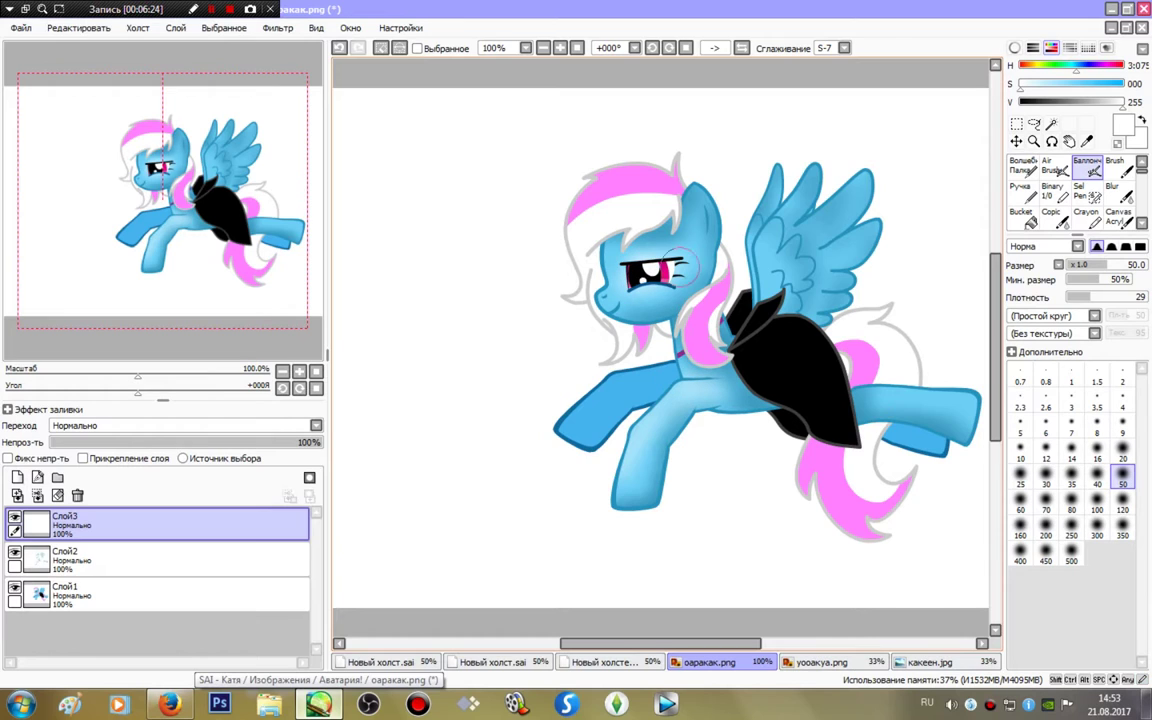
mouse_move(825, 366)
mouse_down()
mouse_move(816, 345)
mouse_move(838, 366)
mouse_move(758, 242)
mouse_move(785, 198)
mouse_move(753, 223)
mouse_move(748, 307)
mouse_up()
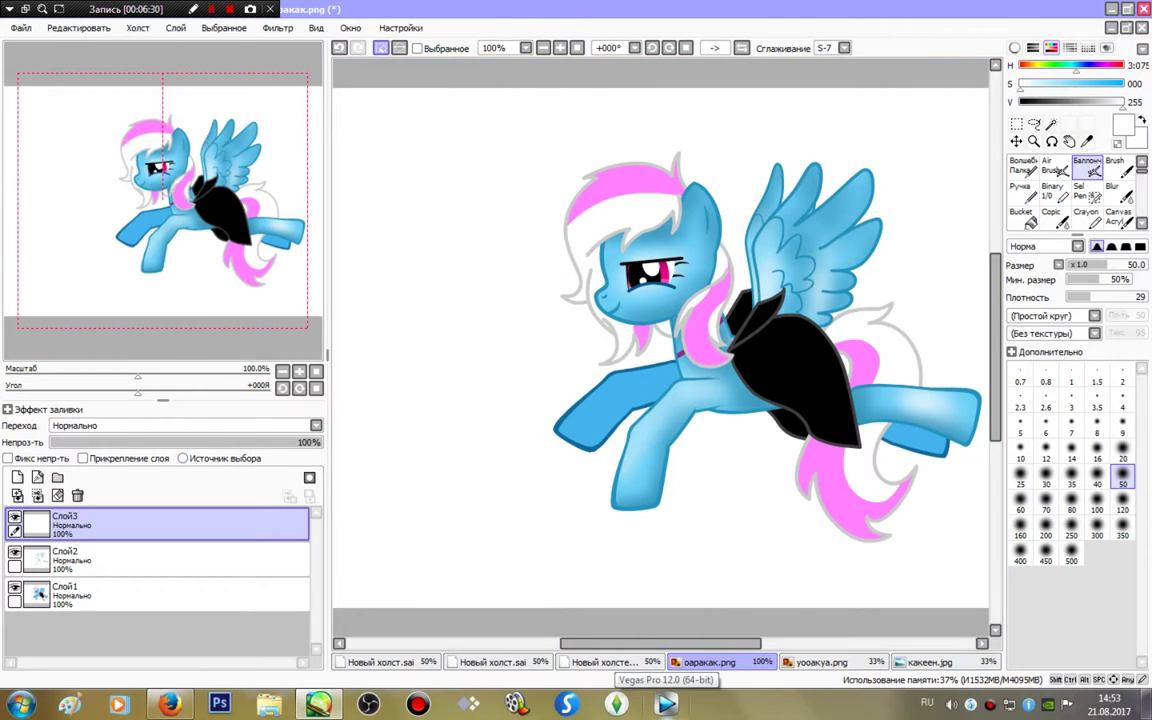
- Clear the selection and add a new vector layer directly above the base pony layer
key(Down)
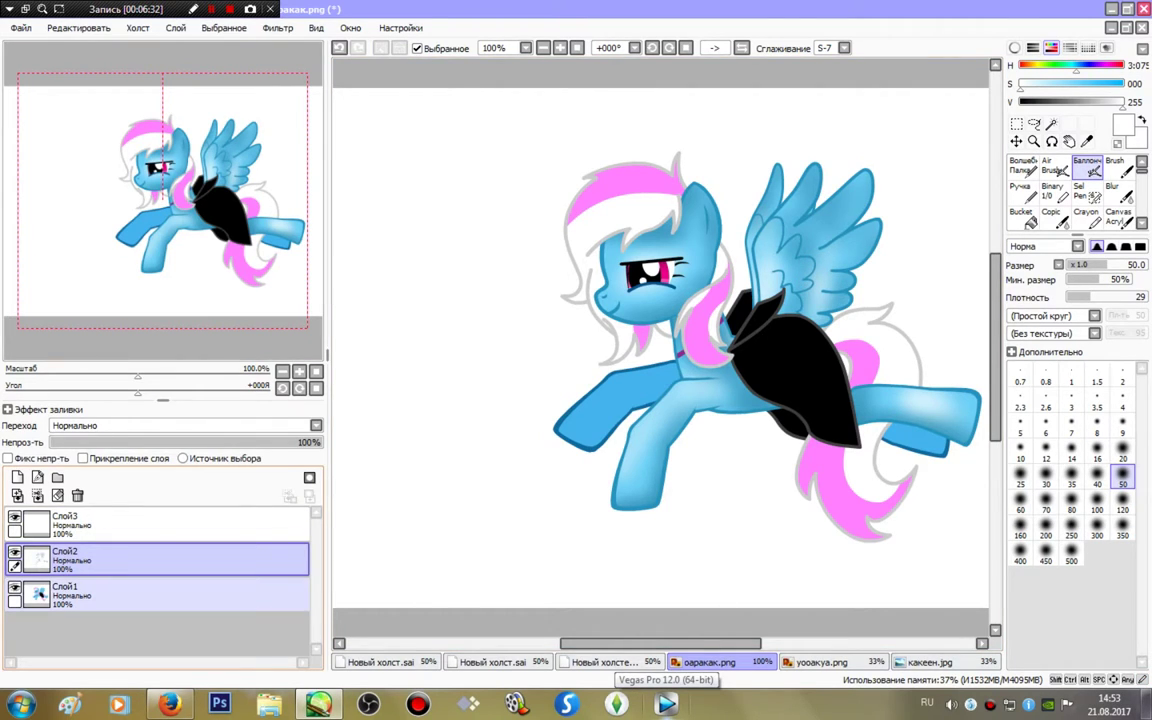
key(Down)
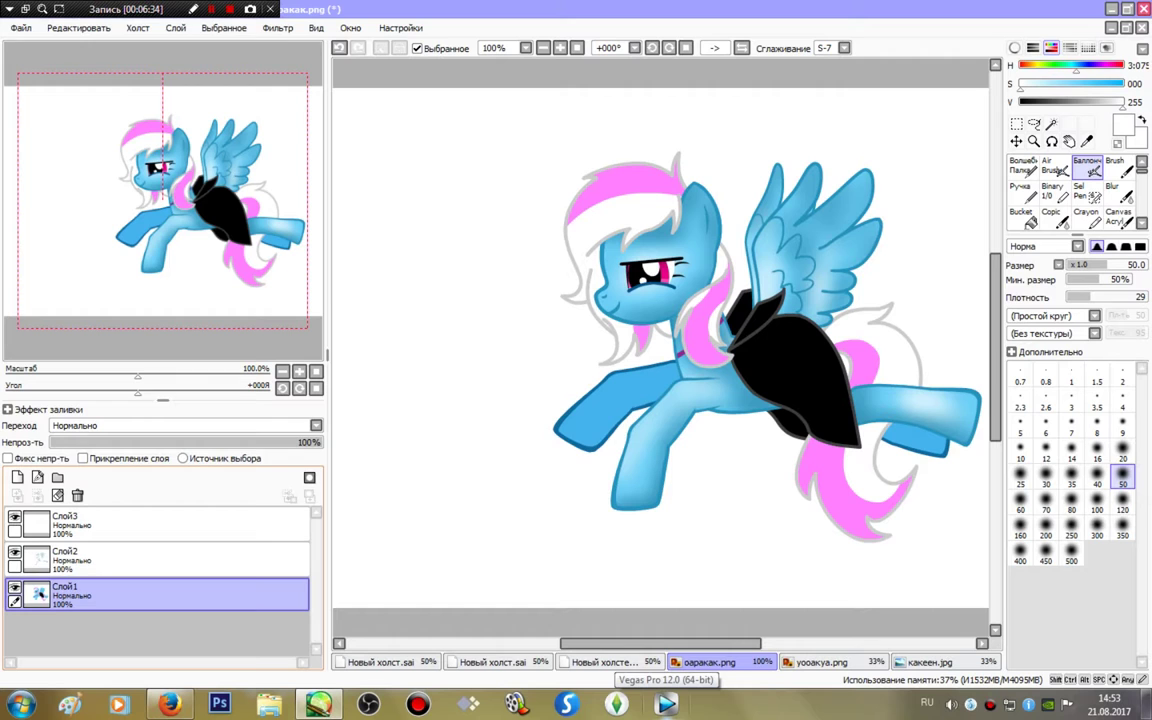
key(ctrl+shift+n)
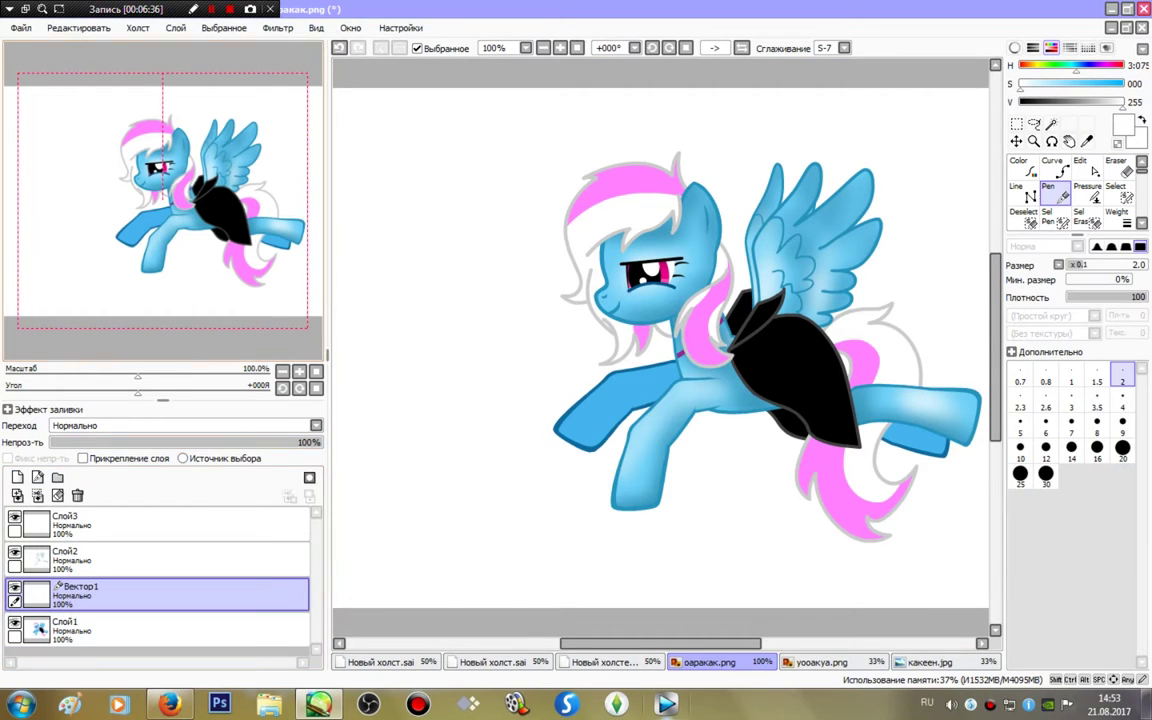
- Paint over the pony's mouth on the base layer Слой1 with the size 10 Binary brush in sampled light blue
scroll(525, 370, up, 5)
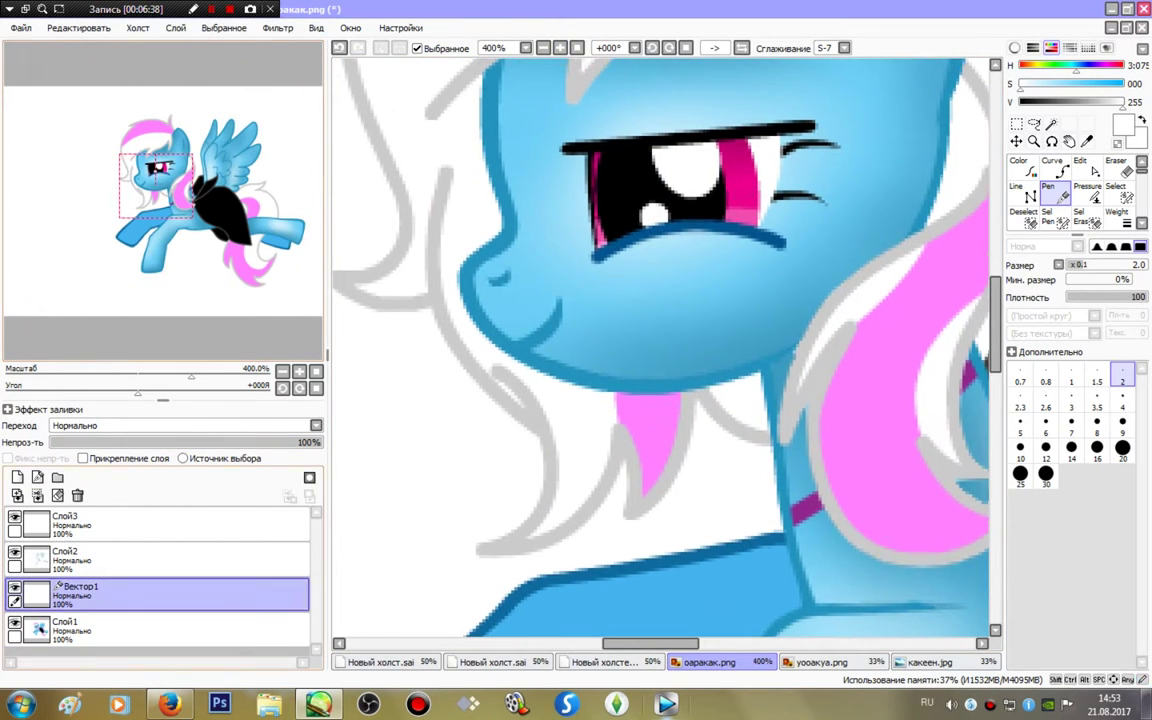
key(Down)
click(1052, 190)
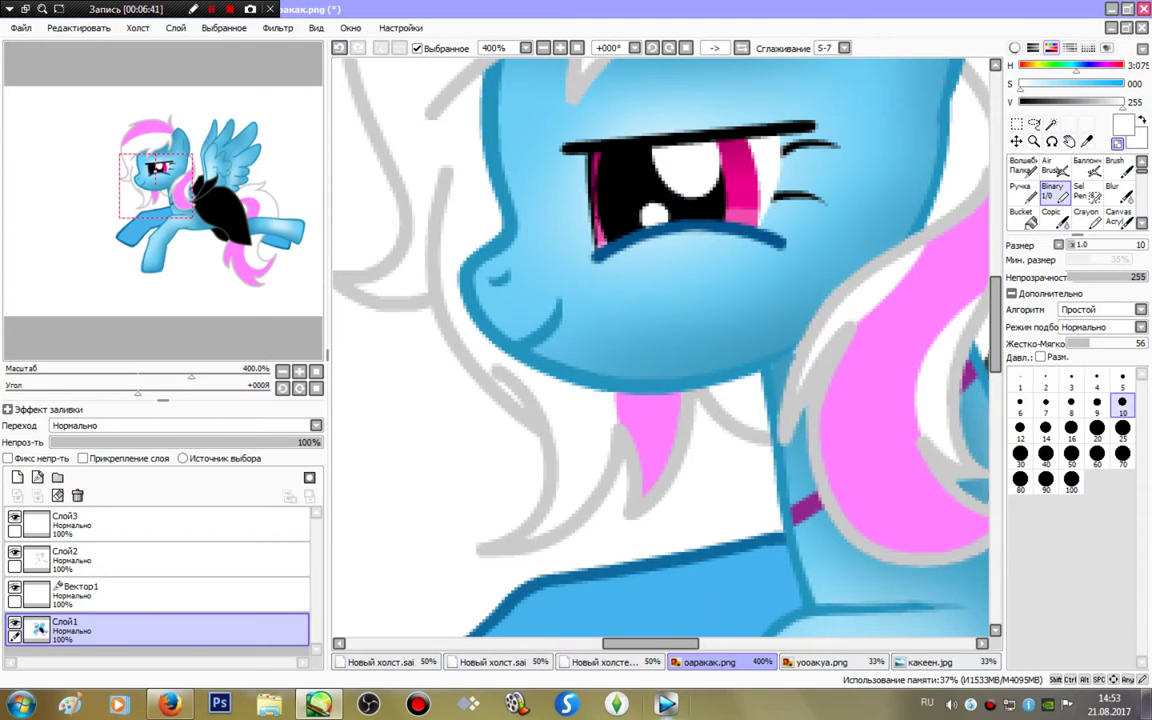
mouse_move(566, 320)
mouse_down()
mouse_move(569, 295)
mouse_move(547, 298)
mouse_move(524, 314)
mouse_move(530, 330)
mouse_move(546, 336)
mouse_move(580, 314)
mouse_up()
alt+click(594, 285)
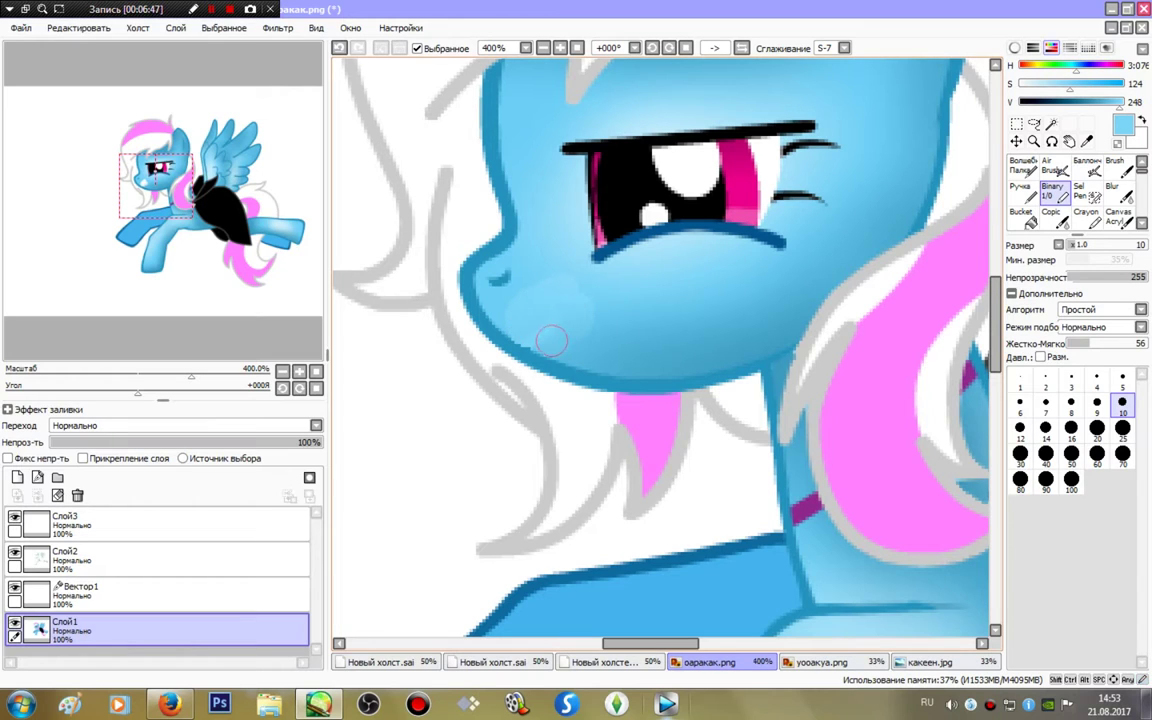
- Blend the repainted mouth area with the Blur tool, and smooth its shading on Слой2 with the airbrush at size 9
click(1112, 190)
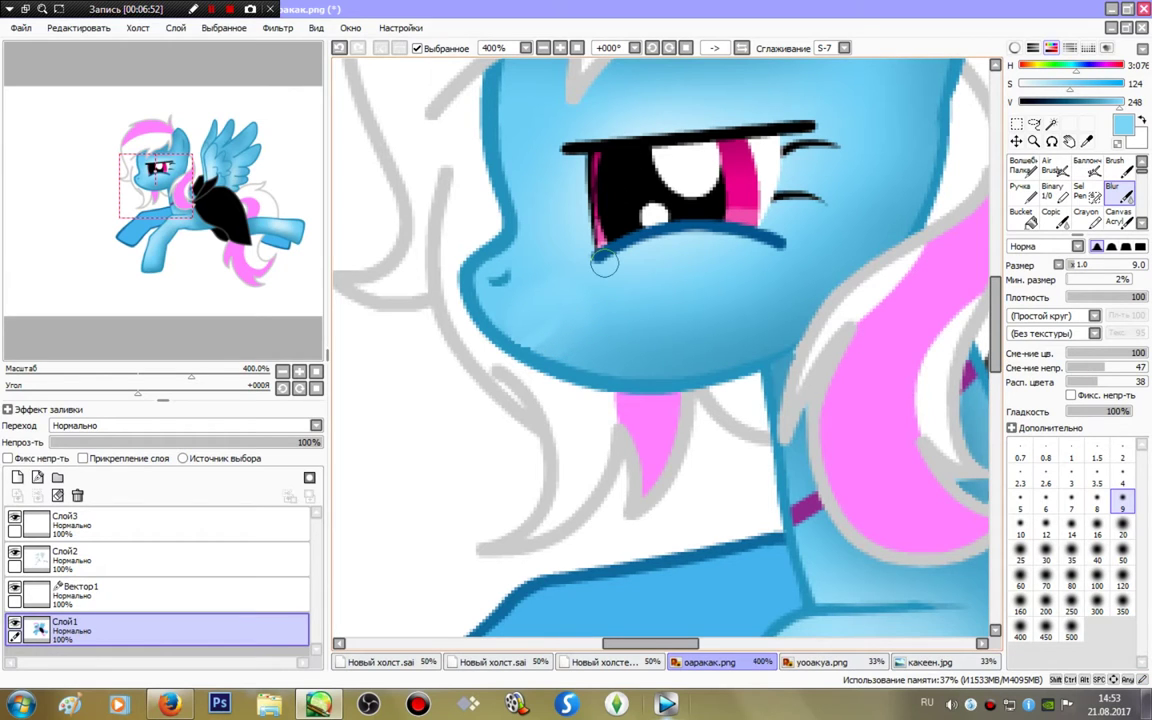
click(150, 558)
click(1087, 167)
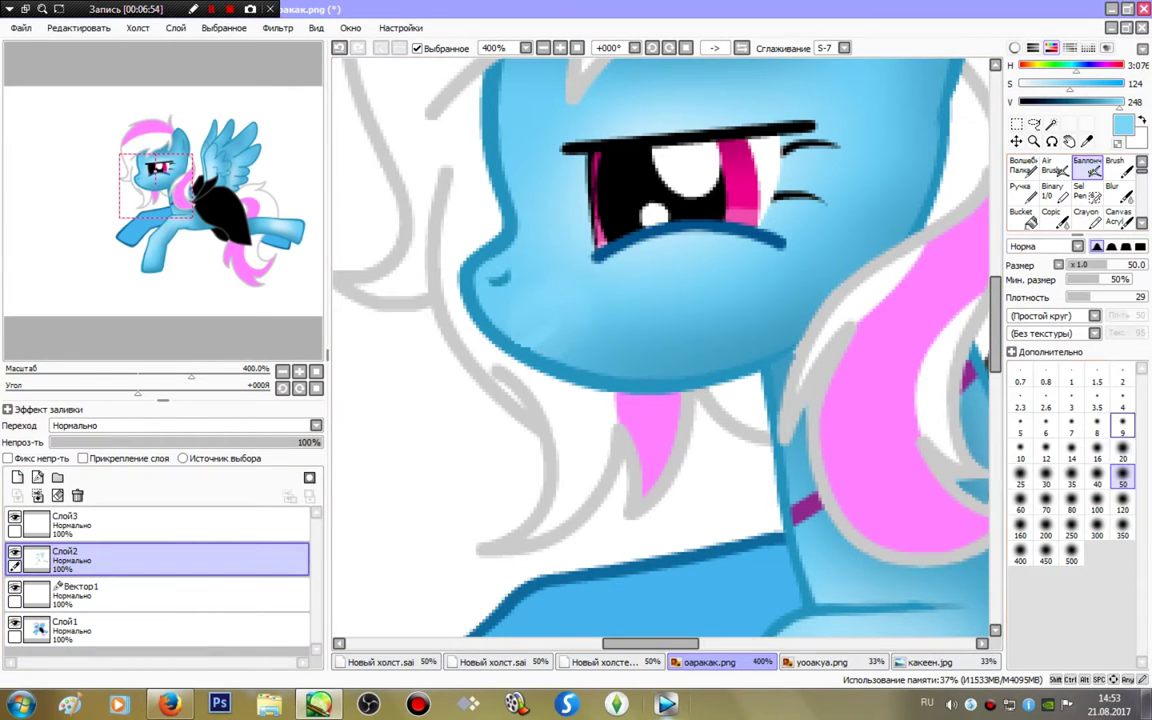
click(1122, 422)
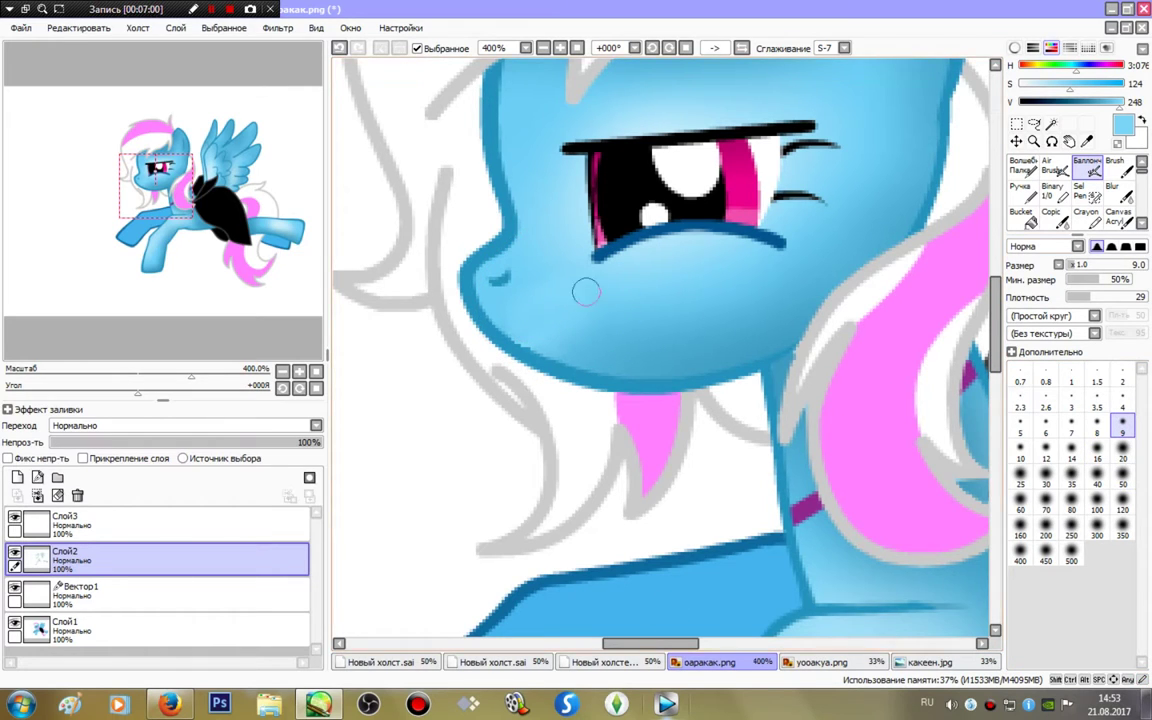
- Draw a new mouth line on the vector layer Вектор1 with the size 5 Curve tool in the sampled darker outline blue
click(150, 592)
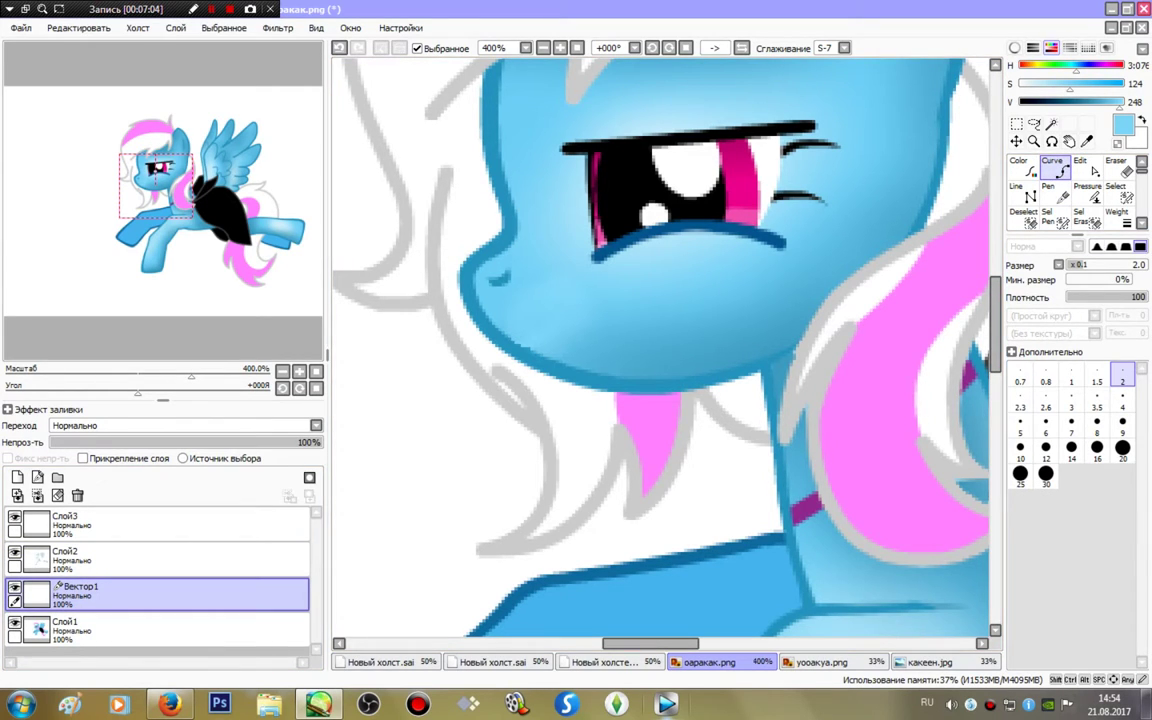
key(alt)
click(930, 150)
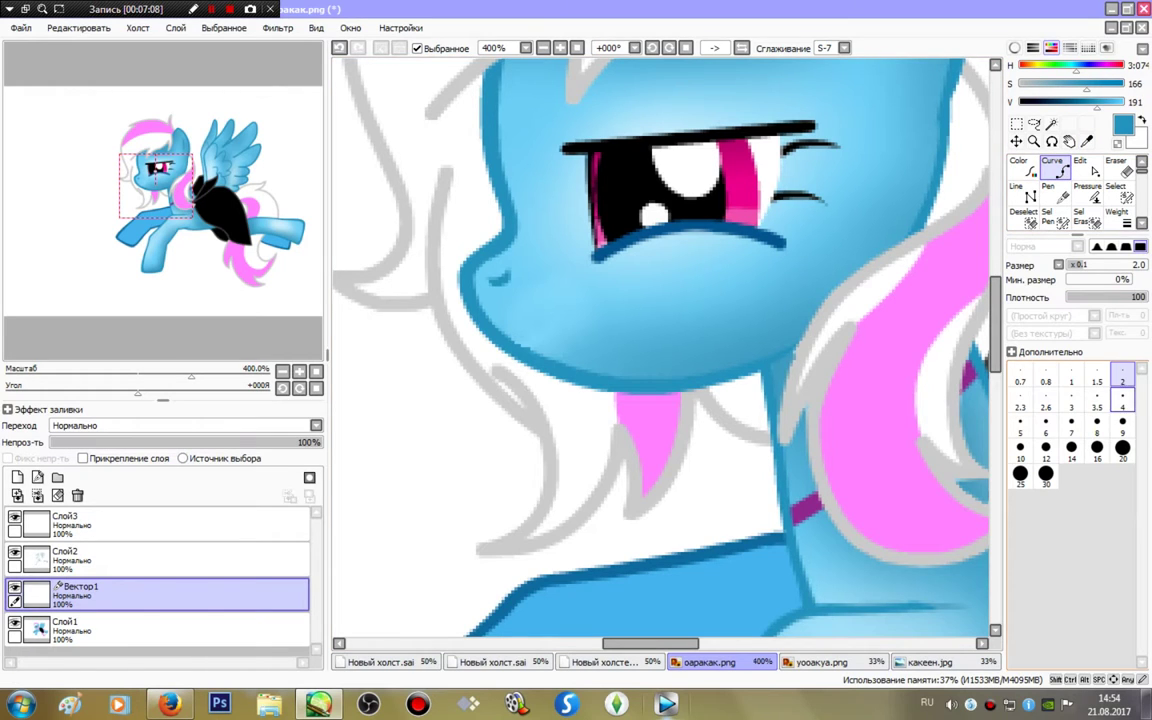
click(1122, 400)
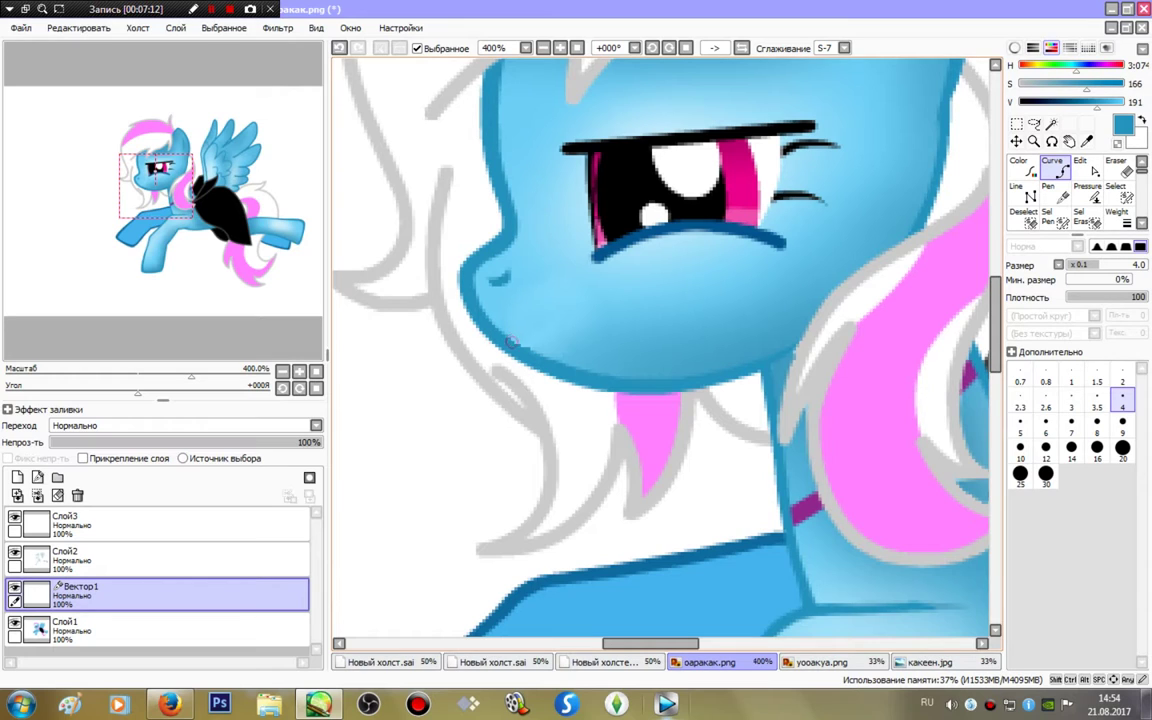
key(bracketright)
click(537, 353)
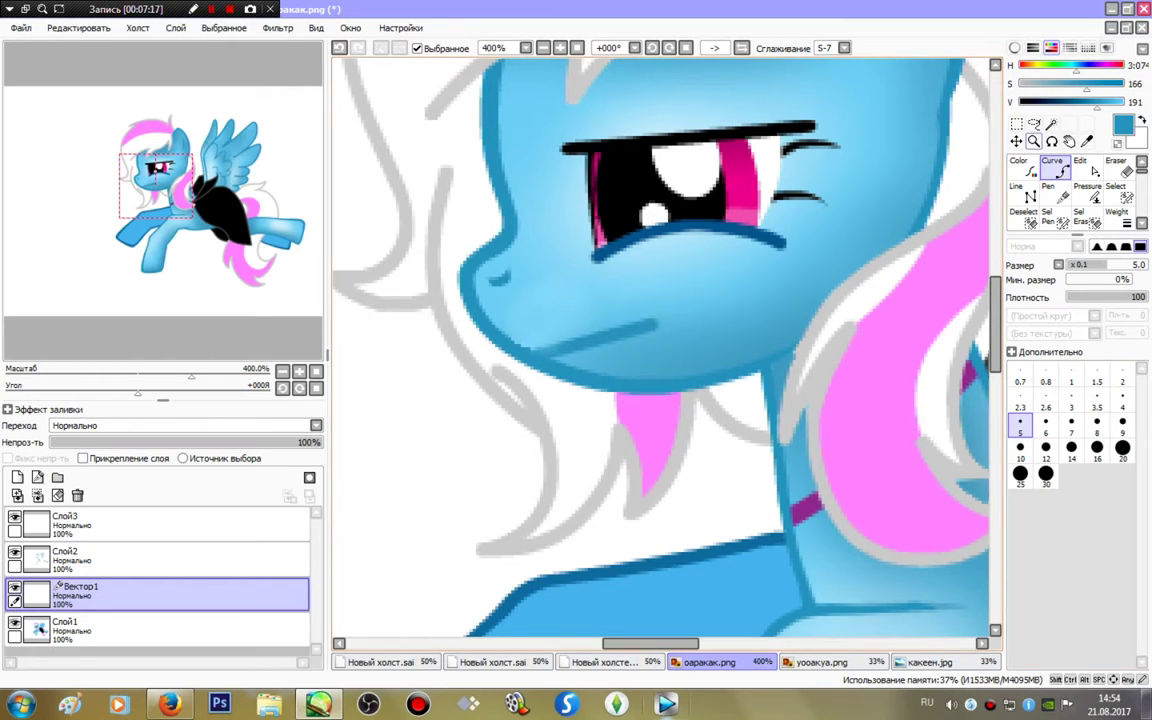
- Bend the mouth line into a slight smile and taper its width with the Pressure tool
key(ctrl)
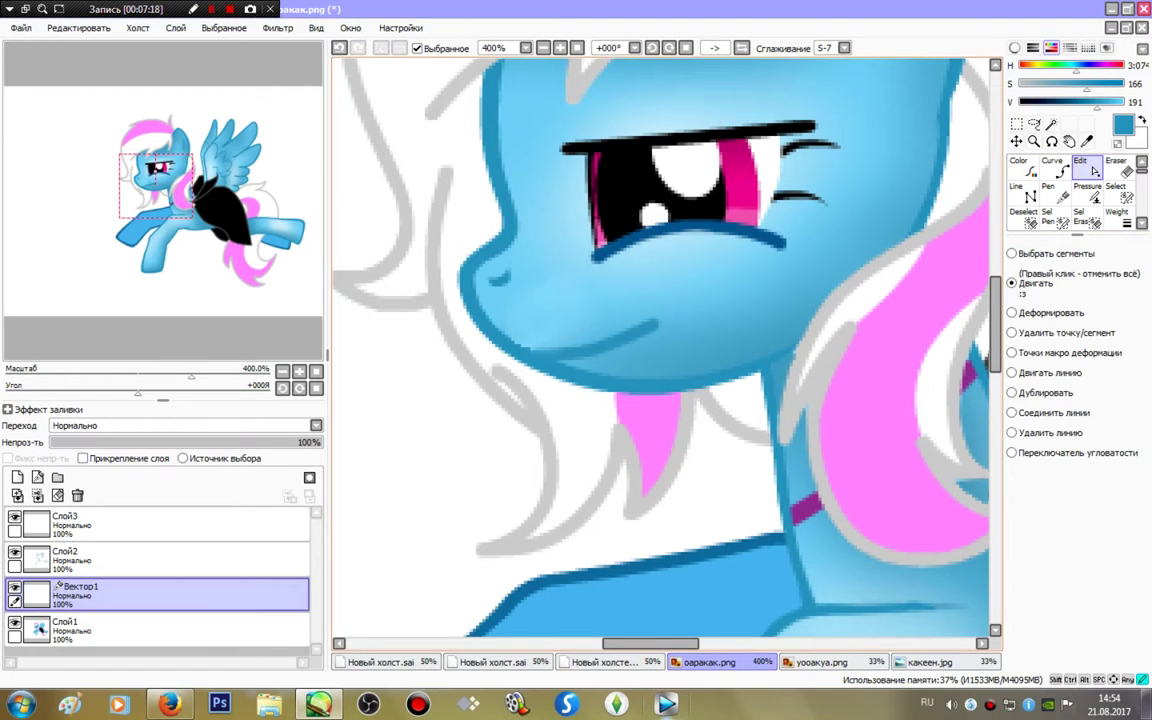
key(ctrl+shift)
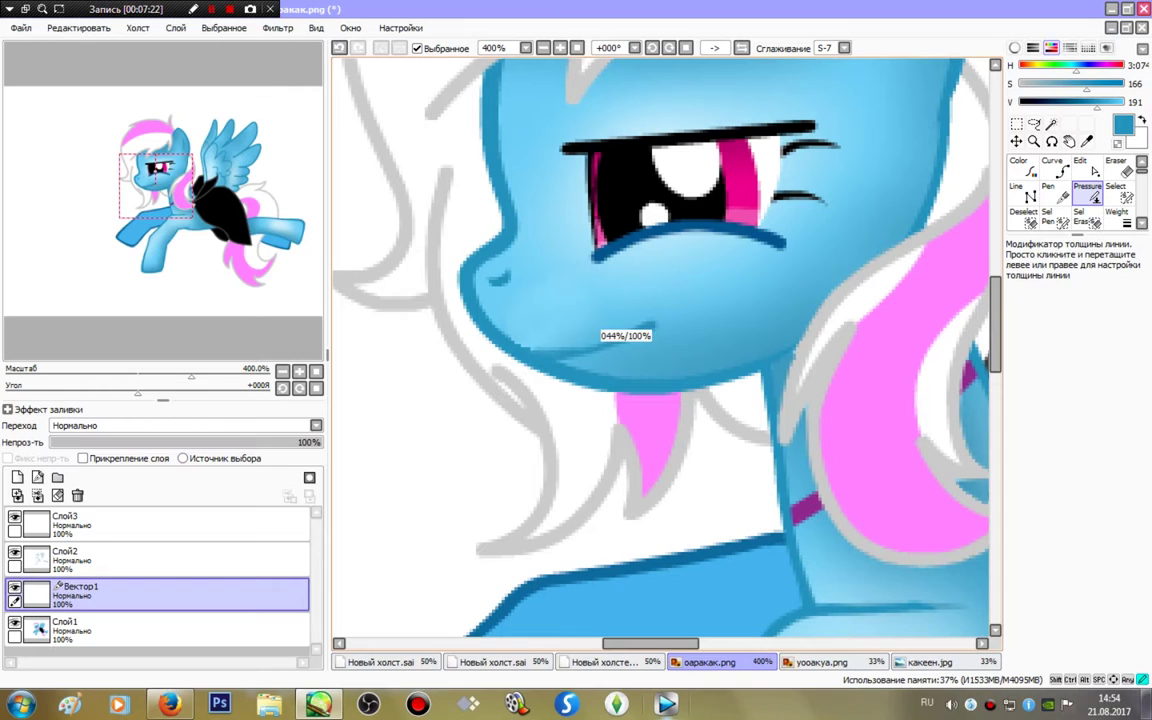
drag(650, 326, 655, 323)
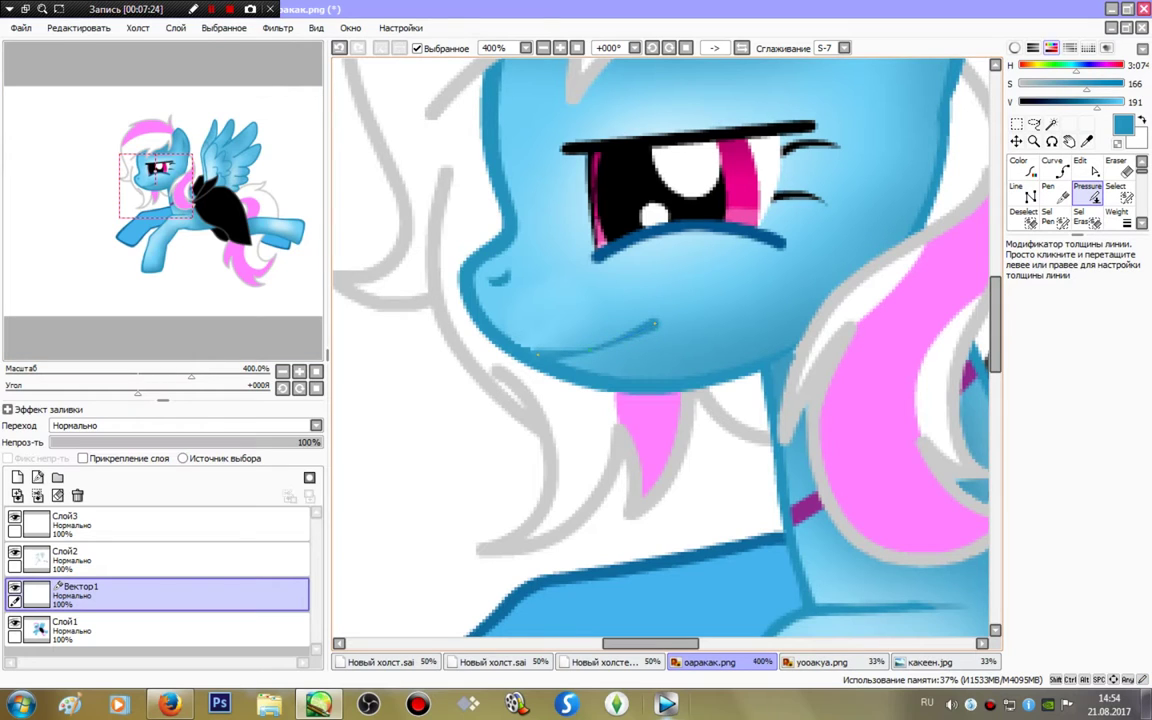
key(ctrl)
drag(655, 323, 560, 305)
- Reposition the corner of the mouth and thin the middle of its line
click(1082, 166)
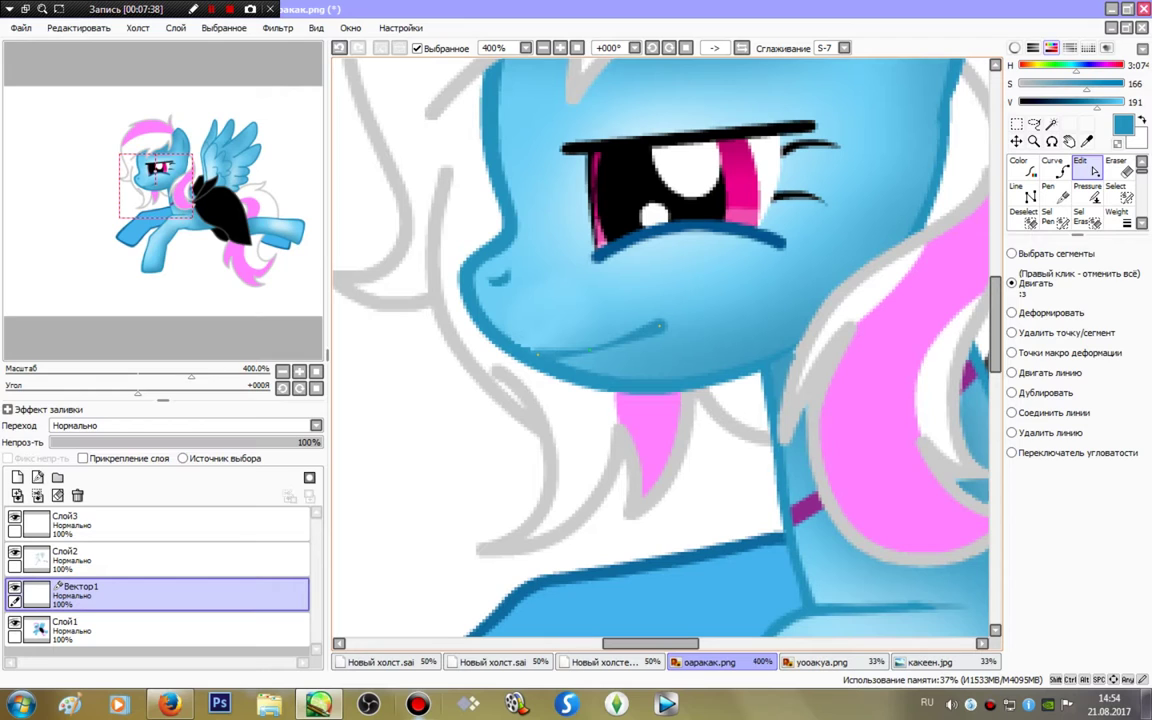
click(1093, 195)
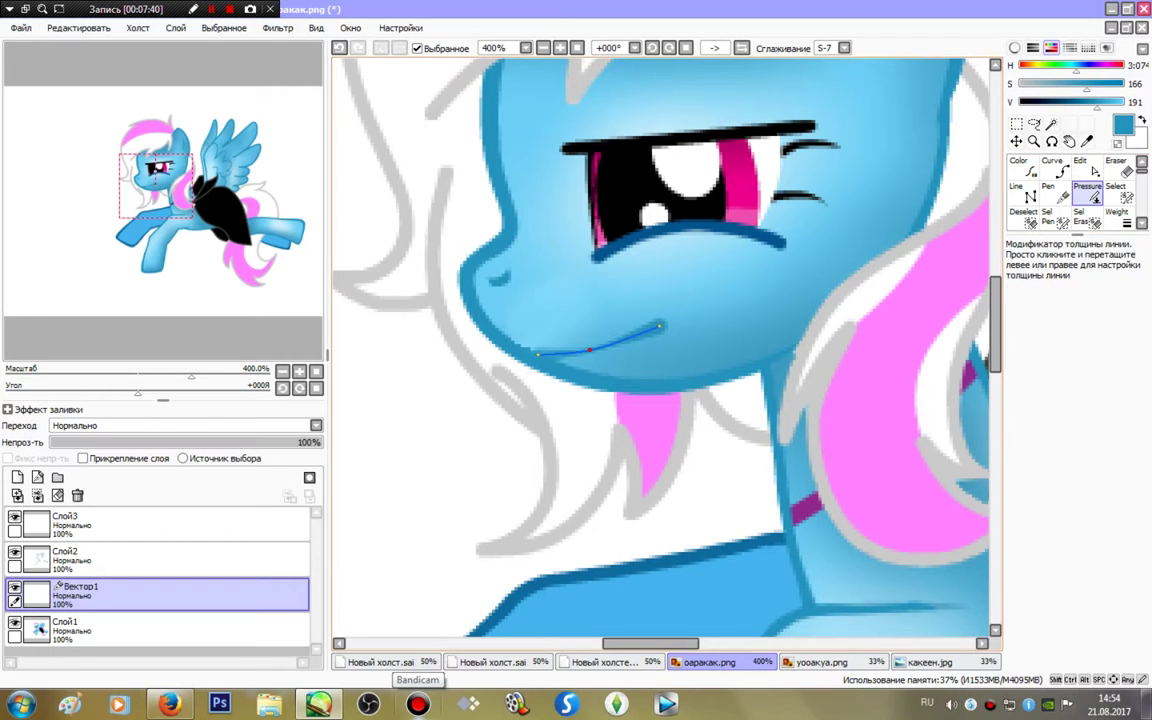
drag(590, 349, 600, 345)
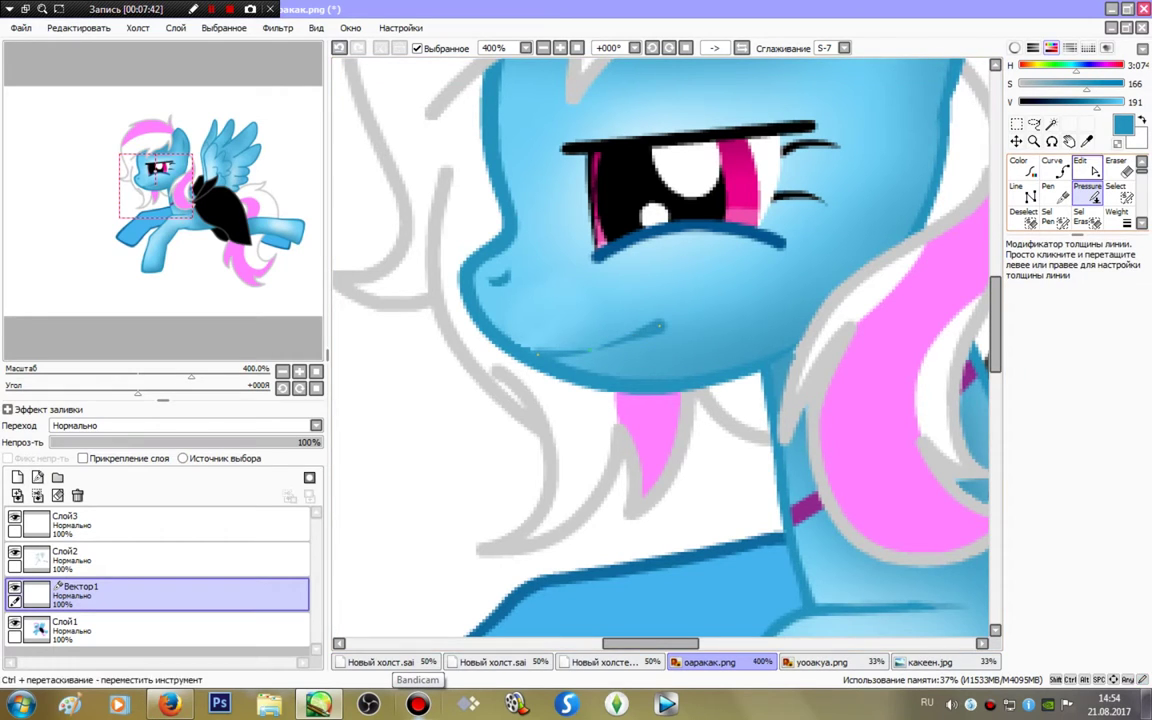
click(1085, 167)
drag(660, 326, 670, 338)
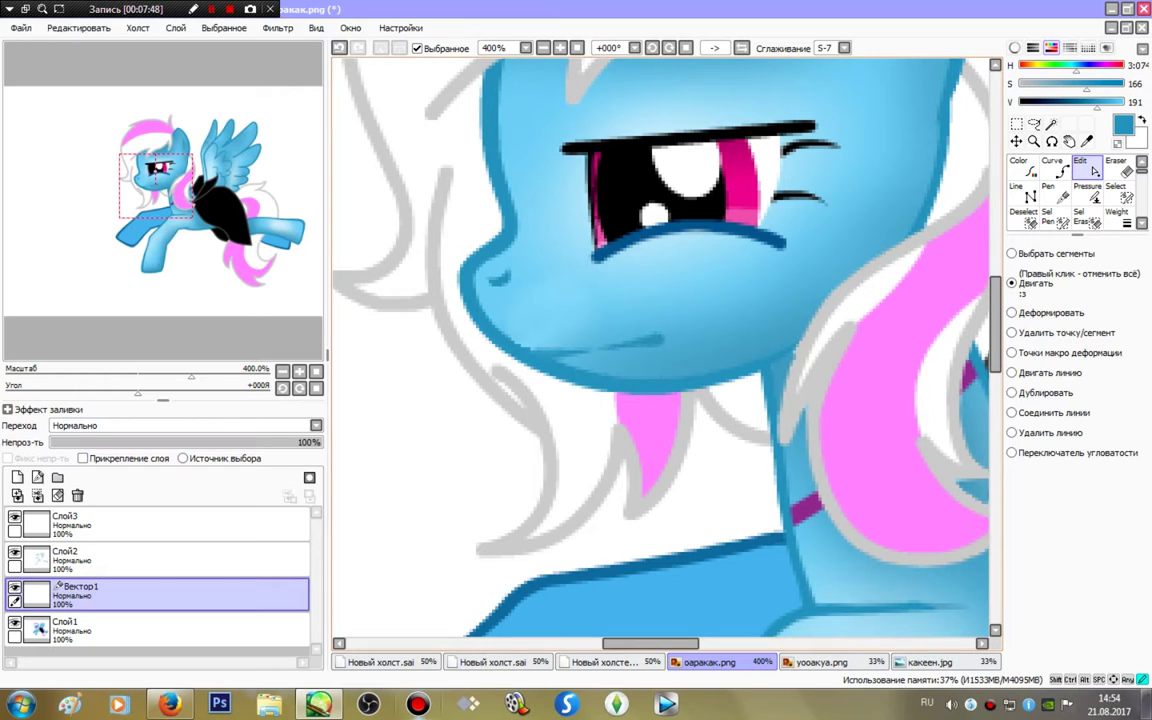
key(ctrl+z)
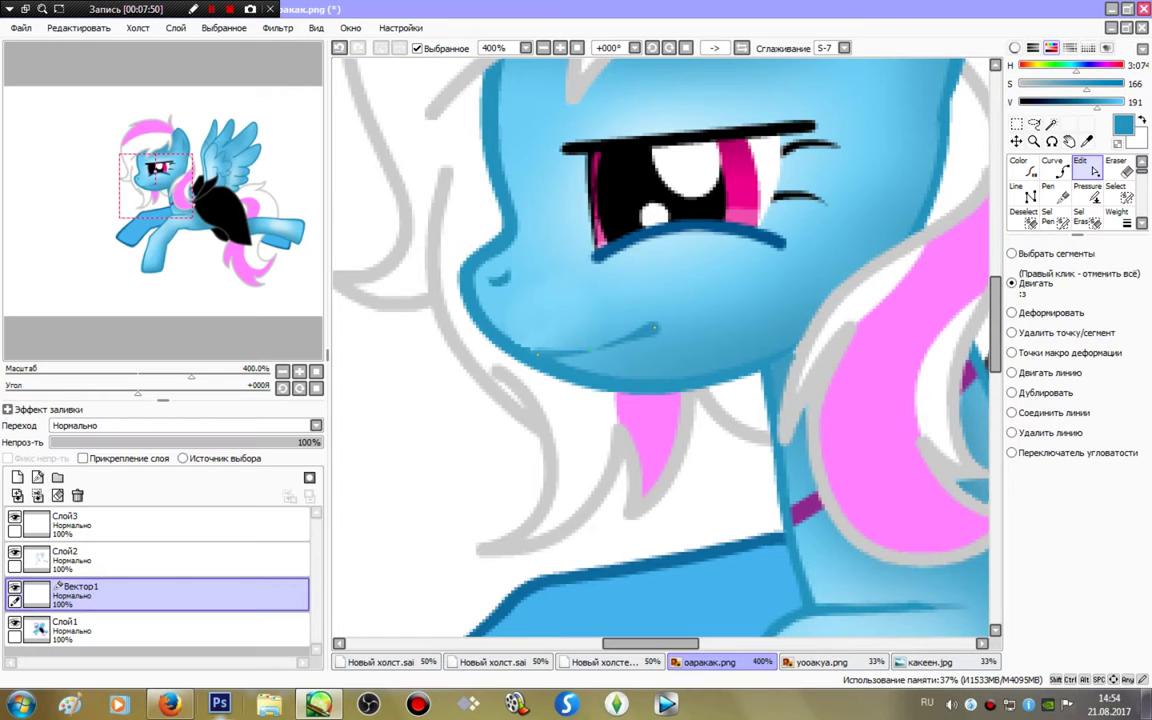
key(Home)
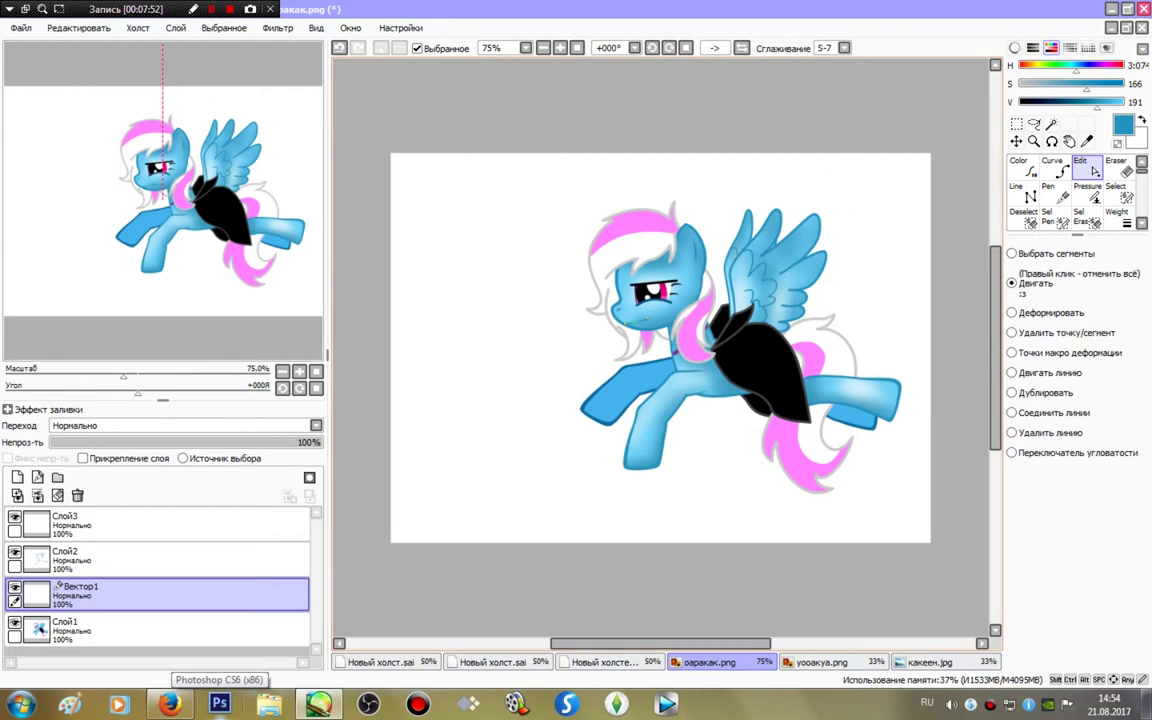
click(1052, 193)
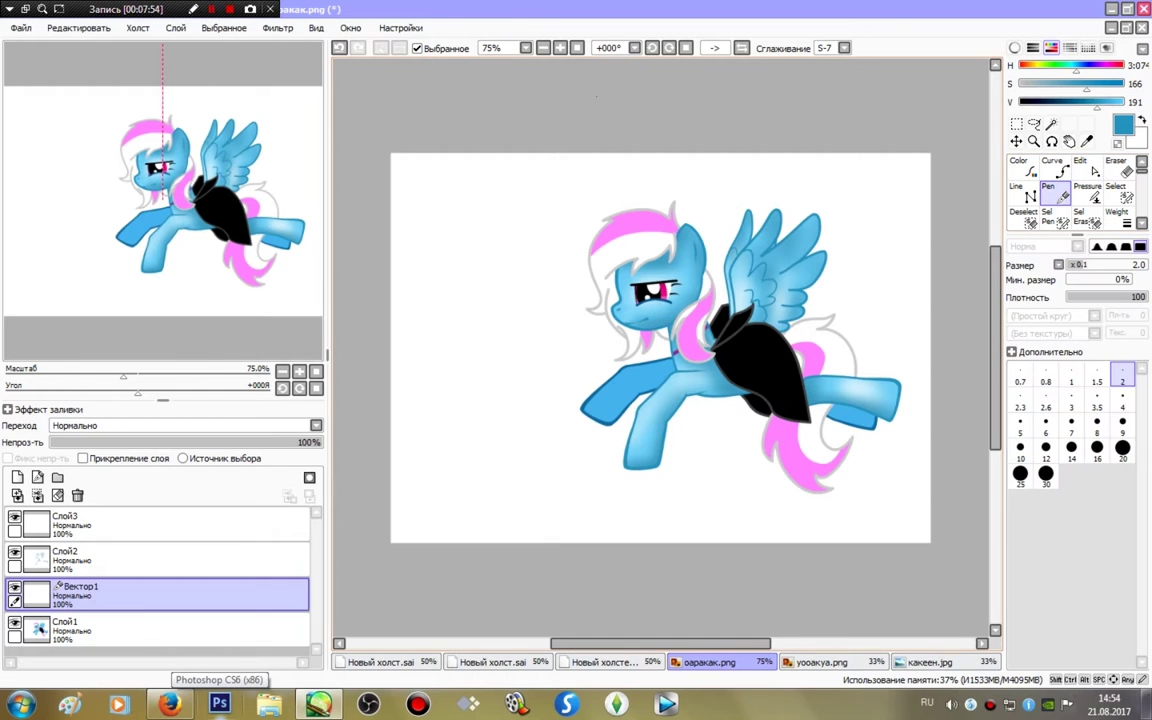
scroll(660, 348, up, 6)
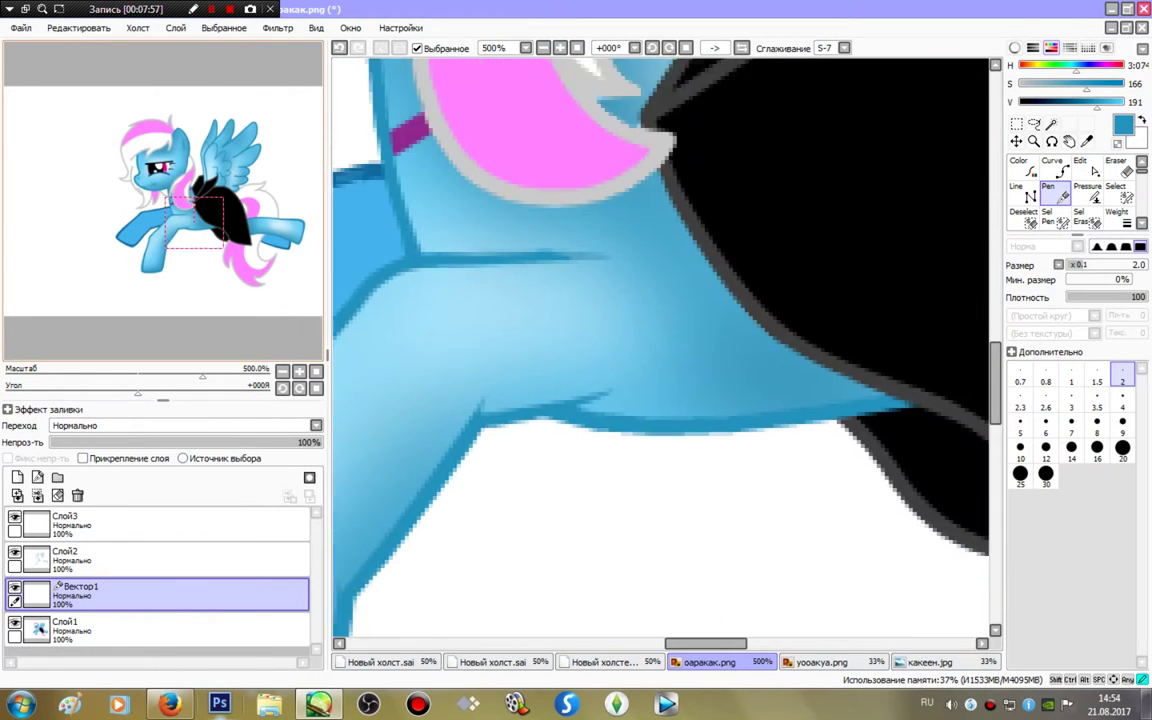
drag(452, 306, 397, 236)
drag(496, 333, 579, 304)
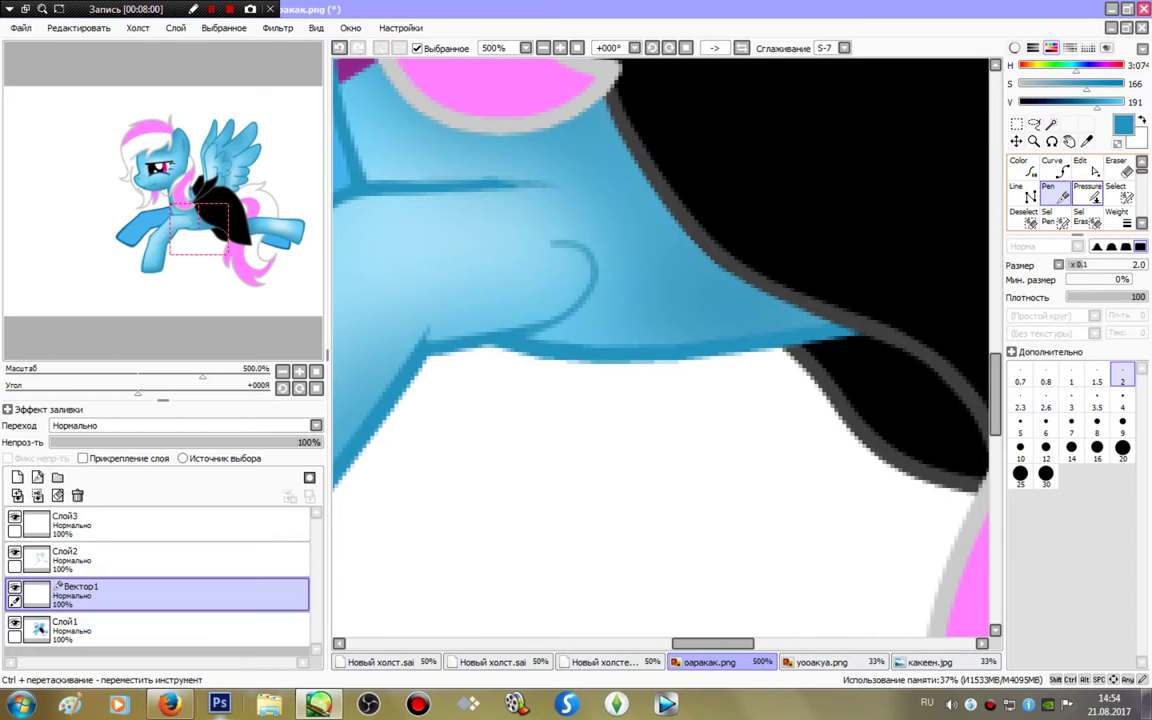
click(1052, 170)
click(519, 335)
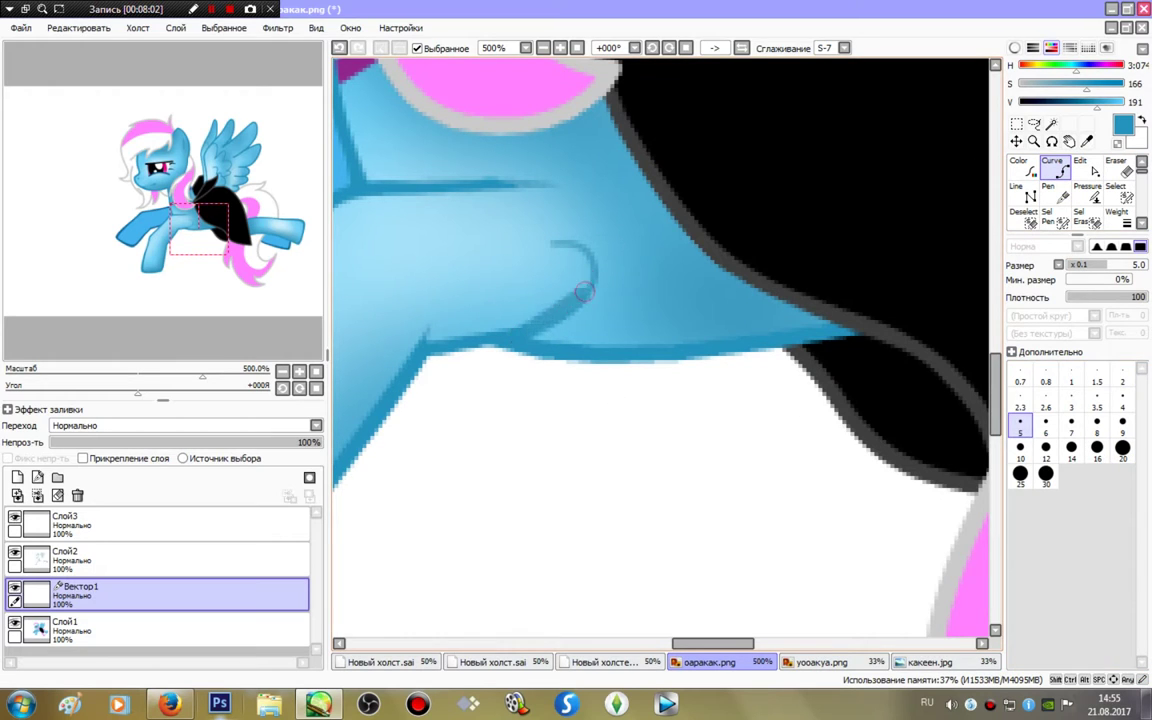
double_click(549, 240)
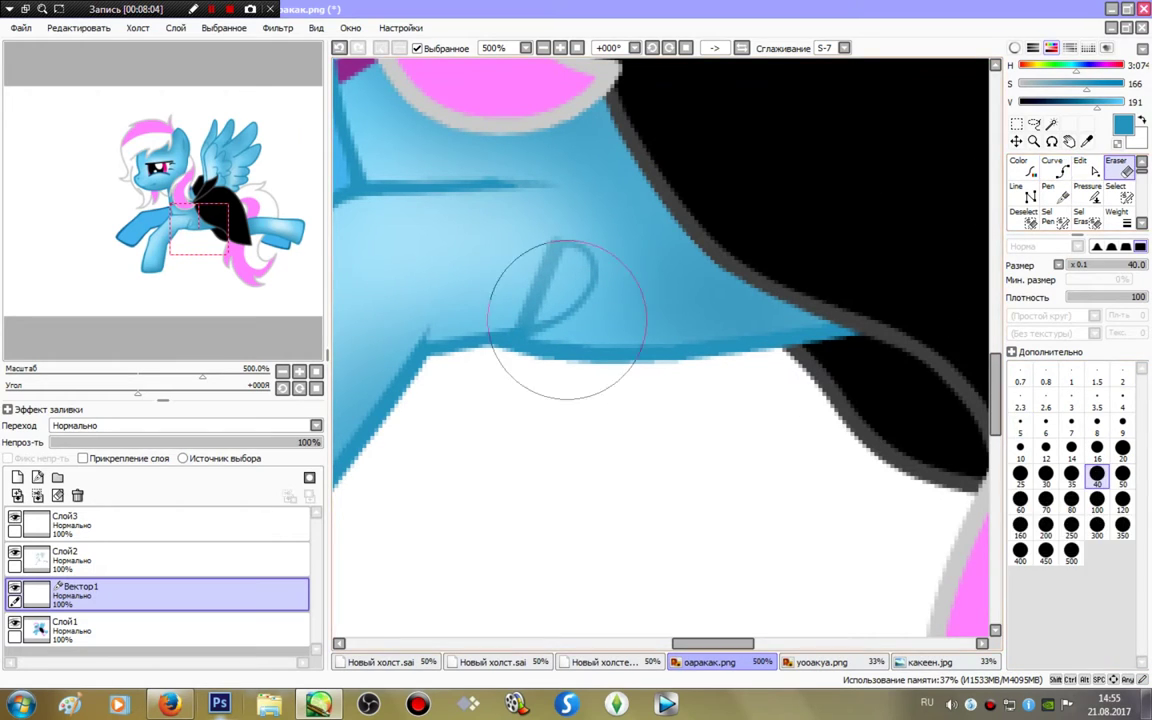
key(ctrl+z)
click(1081, 168)
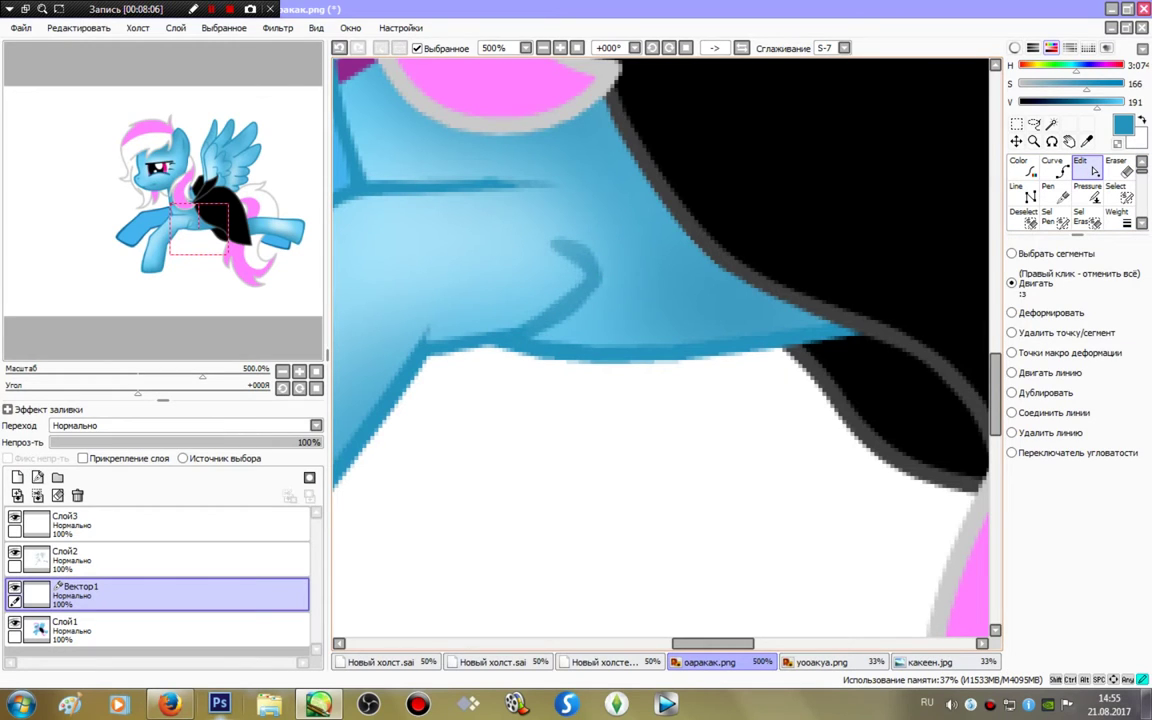
drag(577, 295, 572, 311)
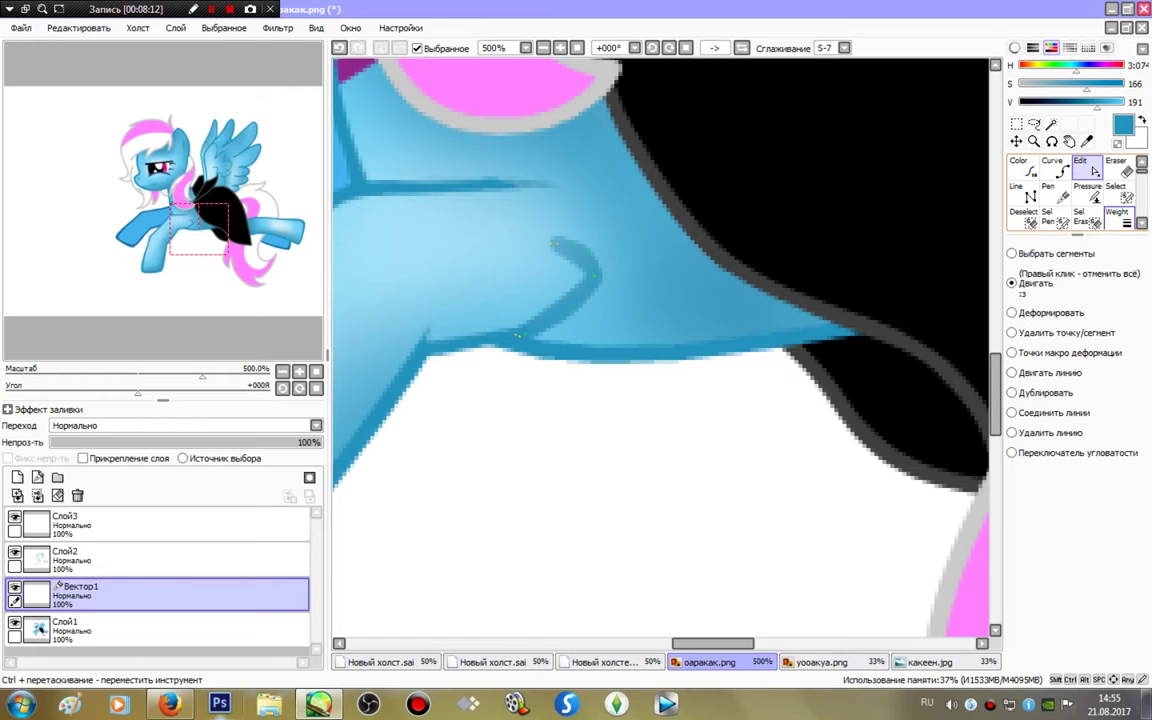
click(1116, 168)
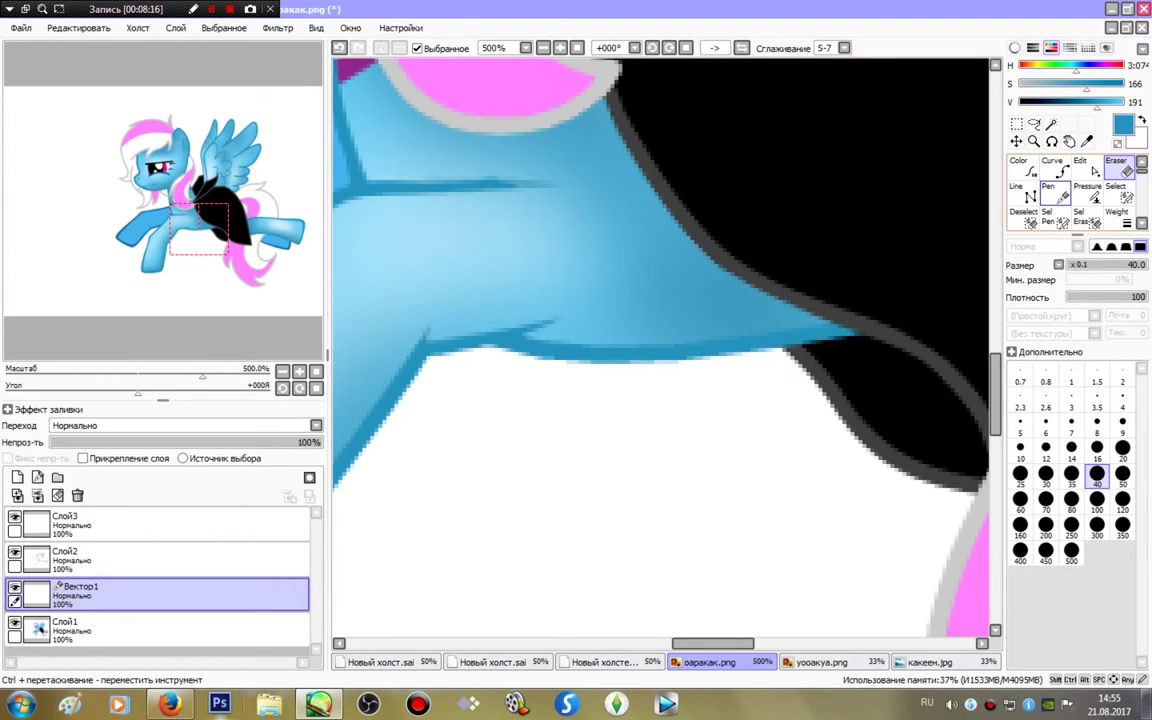
- Draw a size 5 curve upward from the crease behind the front leg and bend it into a hooked elbow line
click(1052, 168)
click(510, 330)
double_click(562, 245)
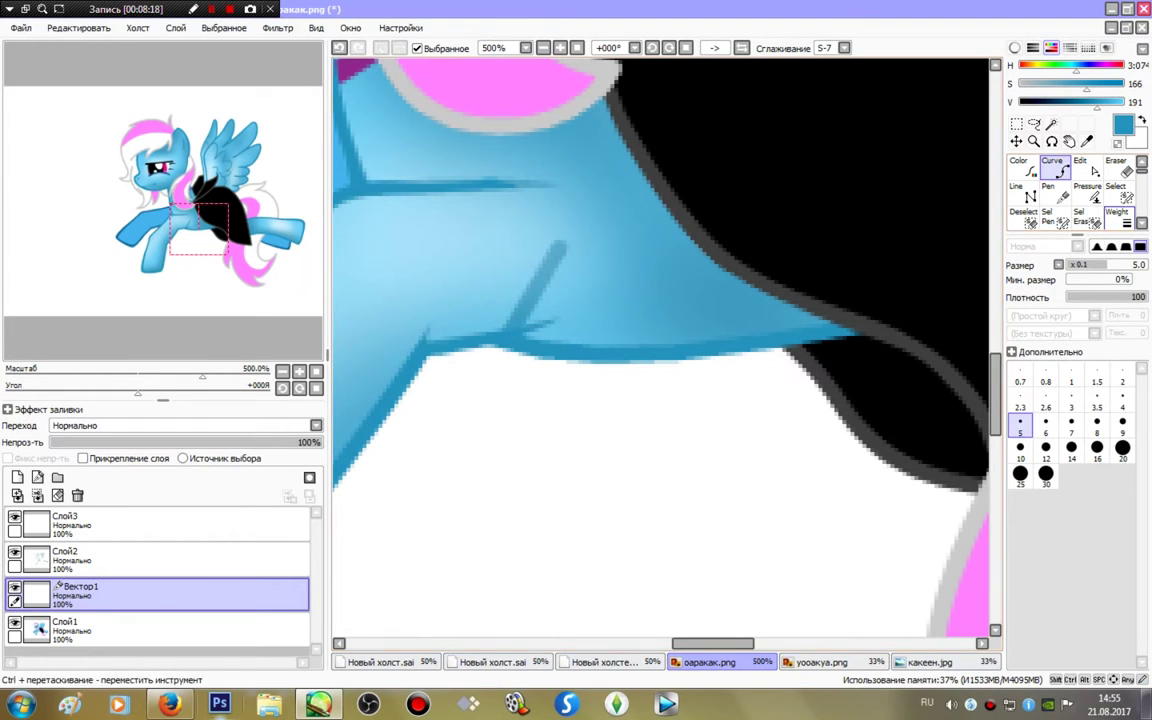
click(1080, 168)
drag(536, 288, 604, 287)
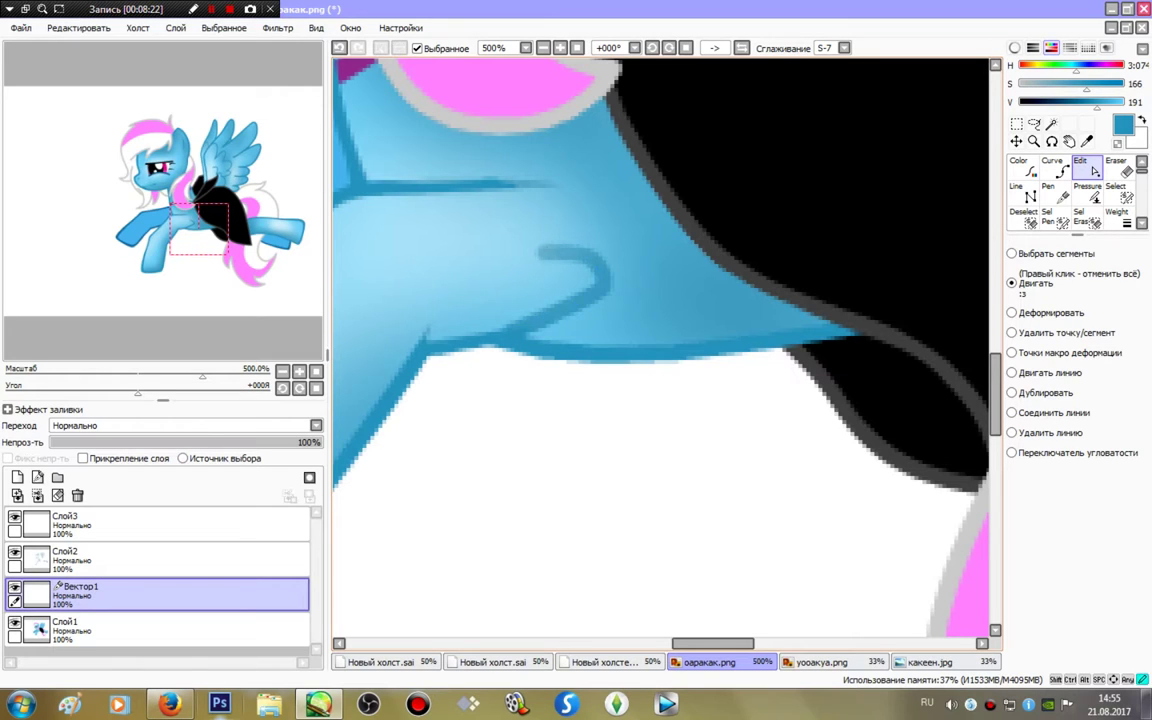
- Thin the upper part of the elbow line with the Pressure tool and adjust the position of its free end
click(1088, 193)
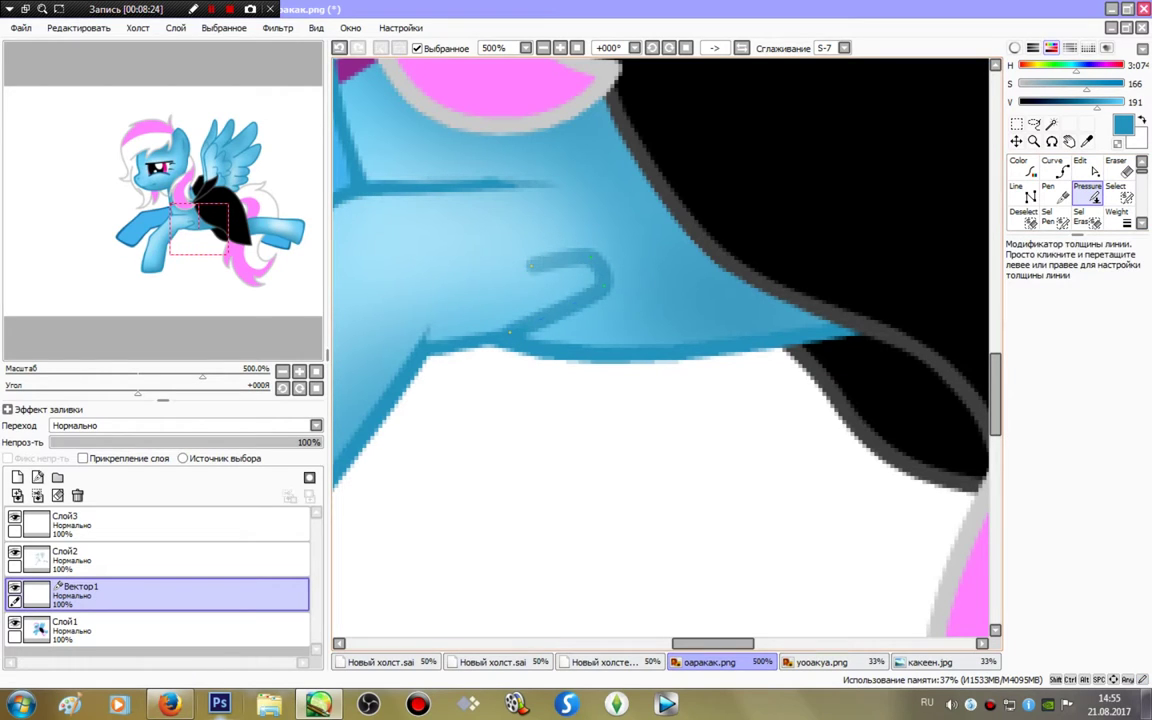
drag(592, 258, 600, 252)
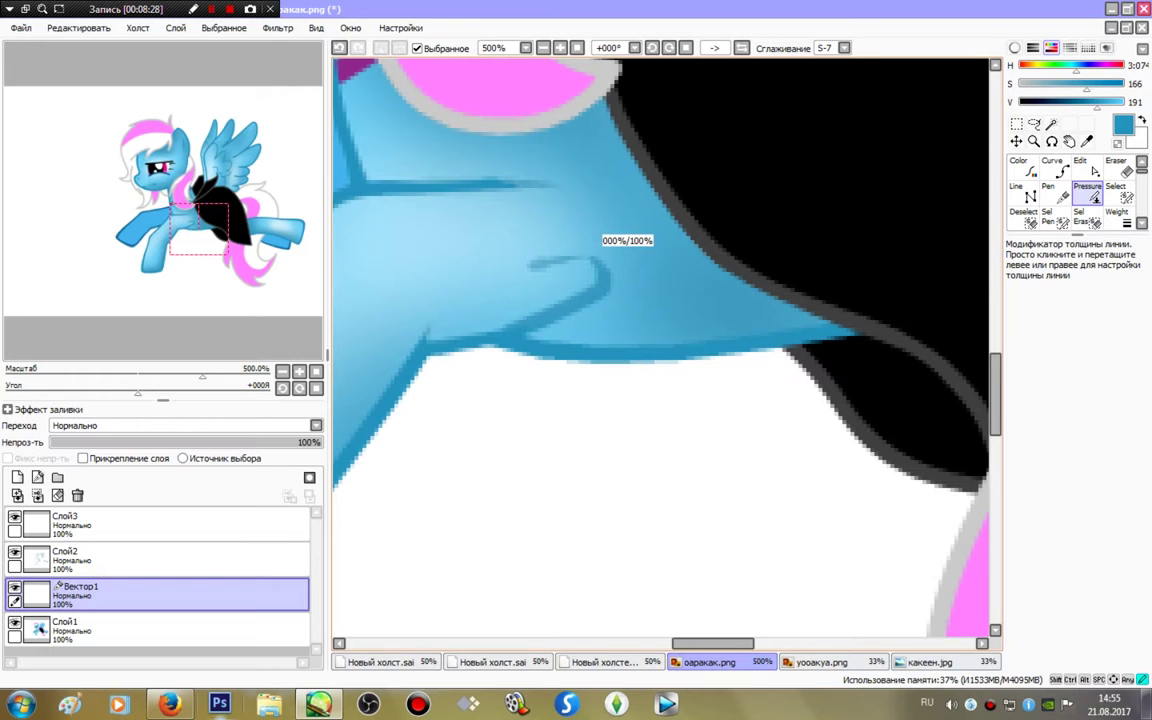
drag(598, 254, 600, 254)
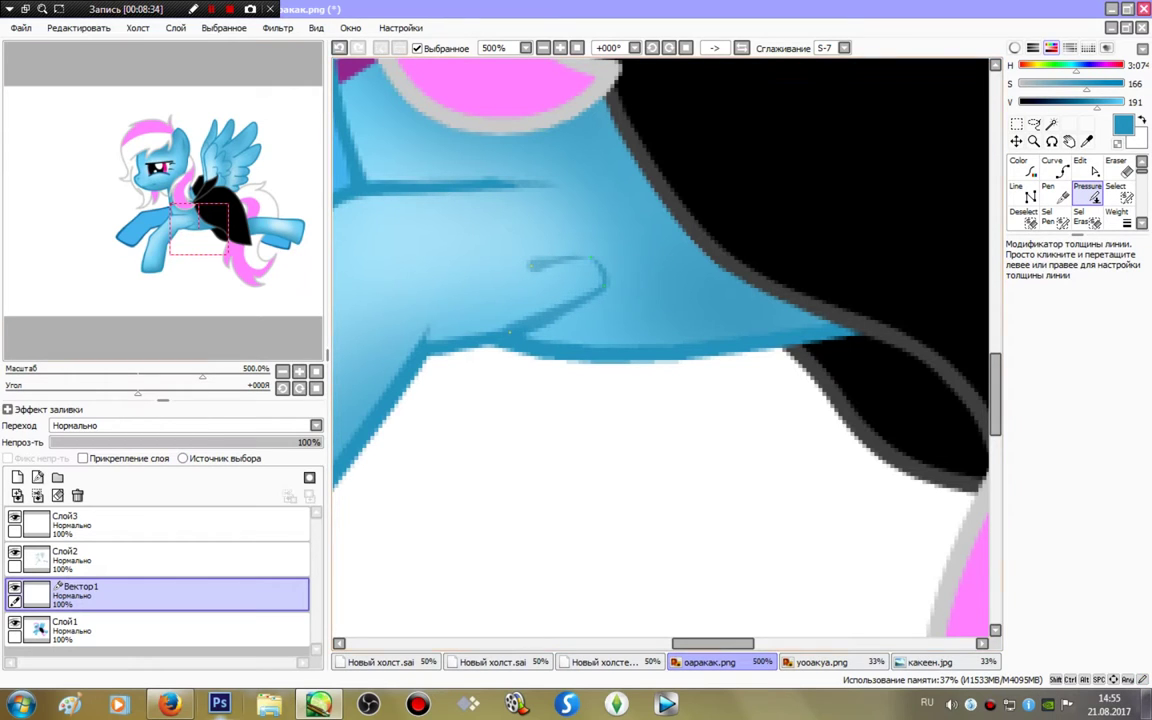
click(1094, 171)
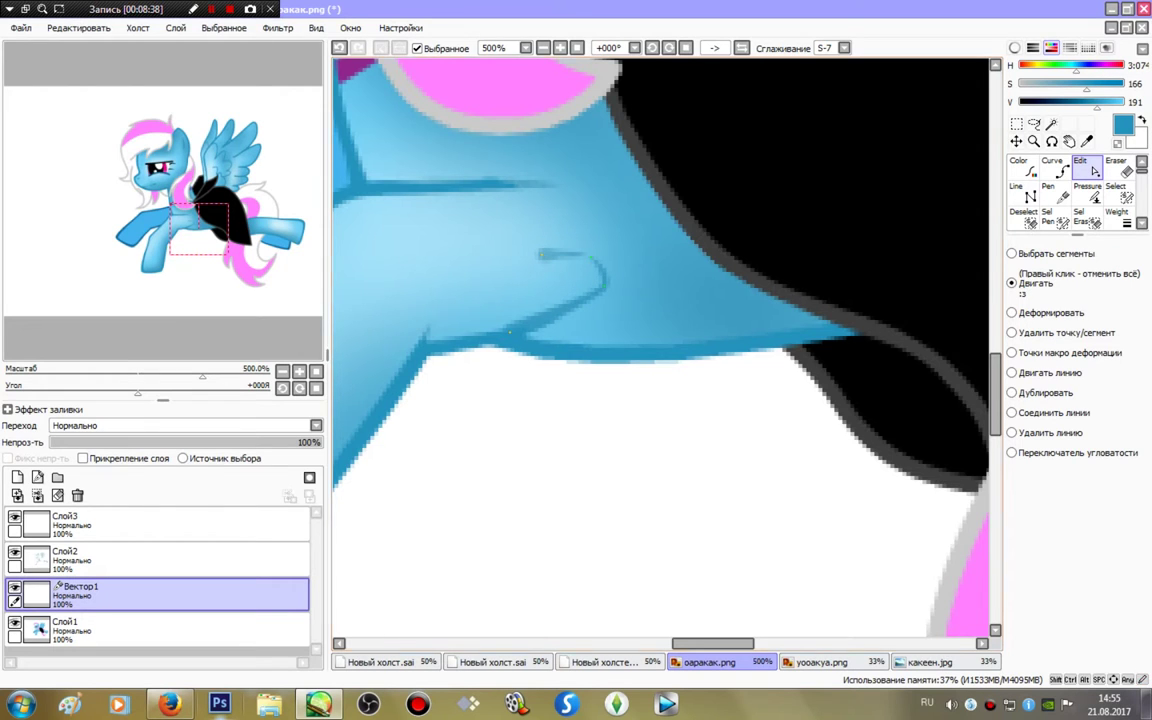
- Merge the vector layer Вектор1 down into the base pony layer Слой1
key(Home)
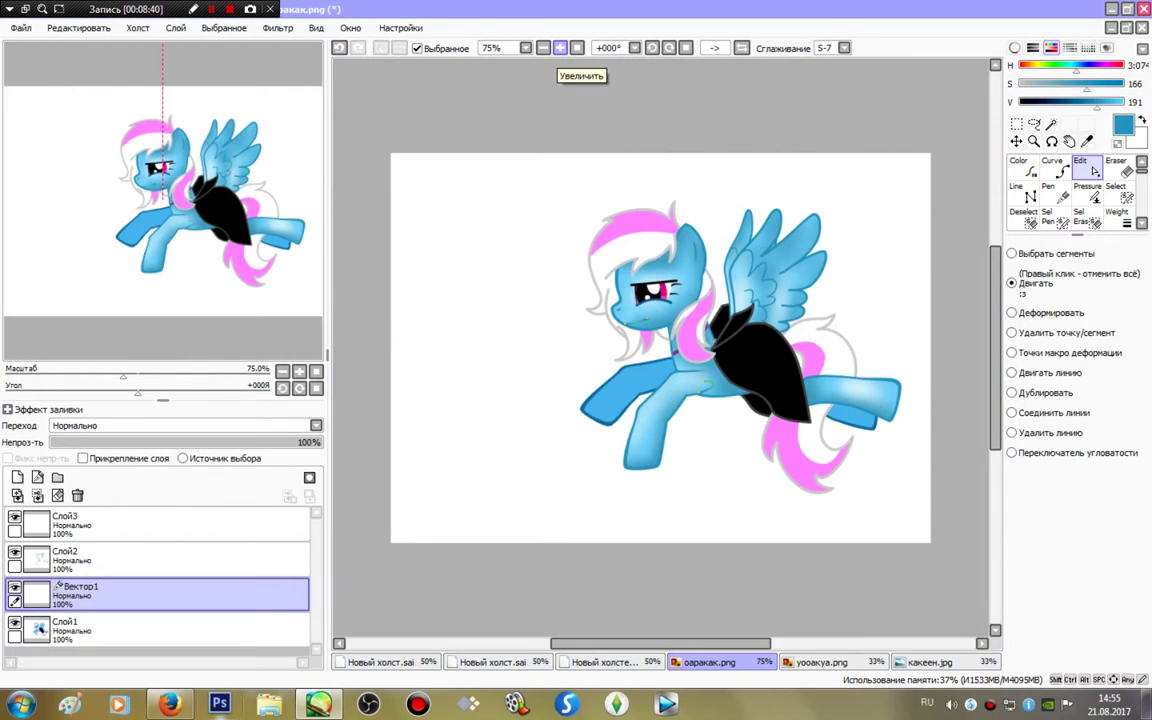
click(560, 47)
click(560, 47)
click(560, 47)
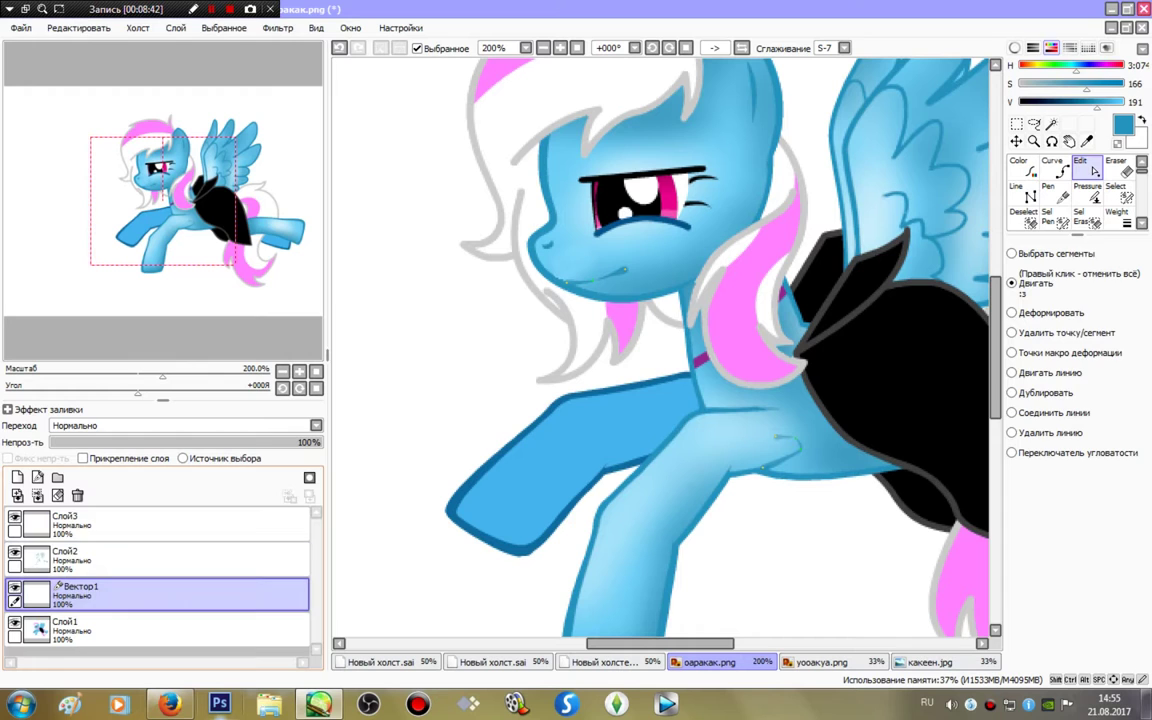
key(ctrl+e)
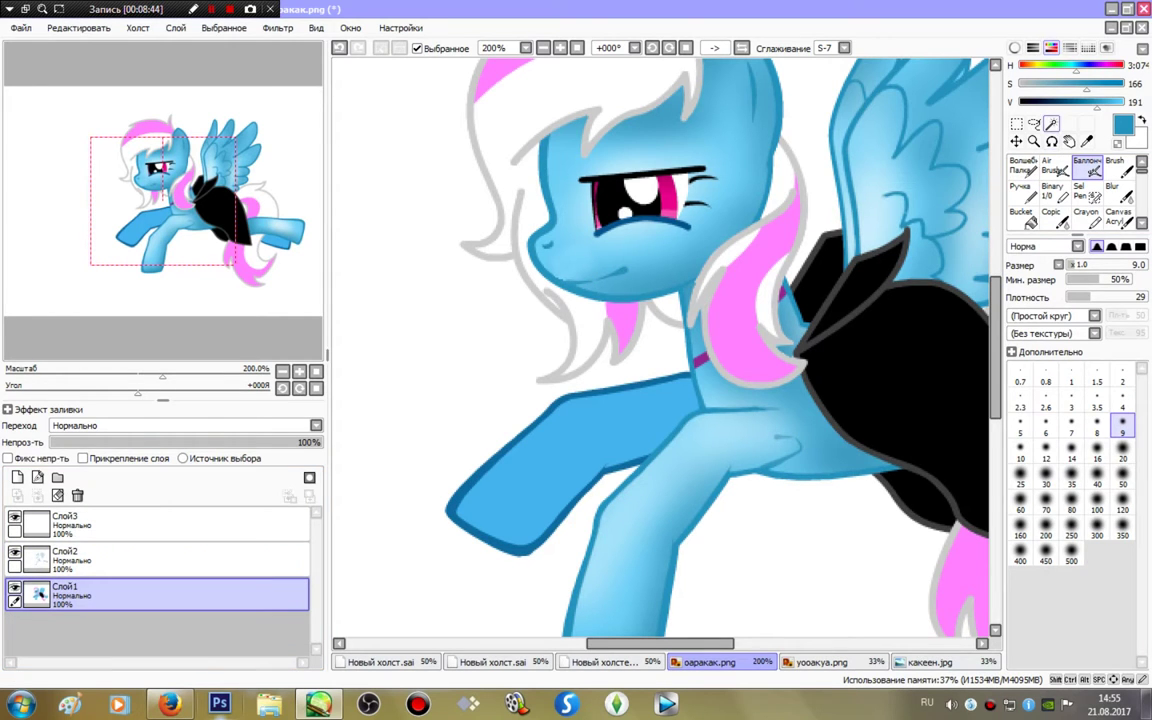
- Select the white stripes of the pony's mane and tail with the Magic Wand
key(w)
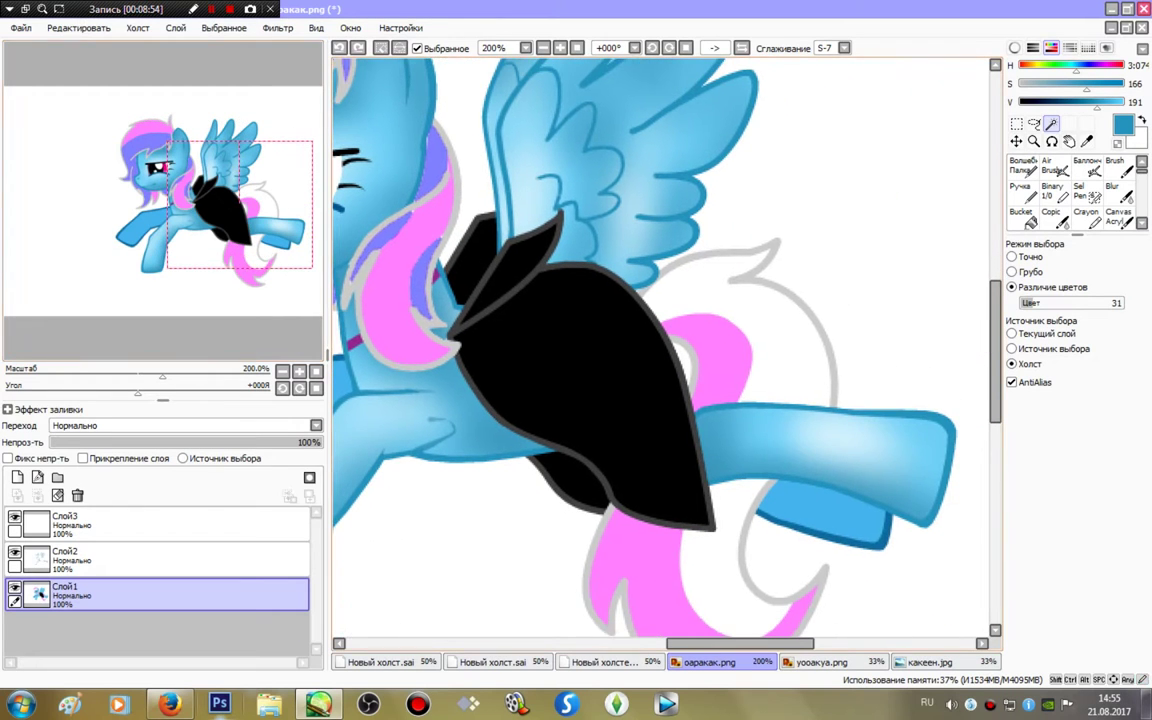
key(minus)
key(minus)
key(minus)
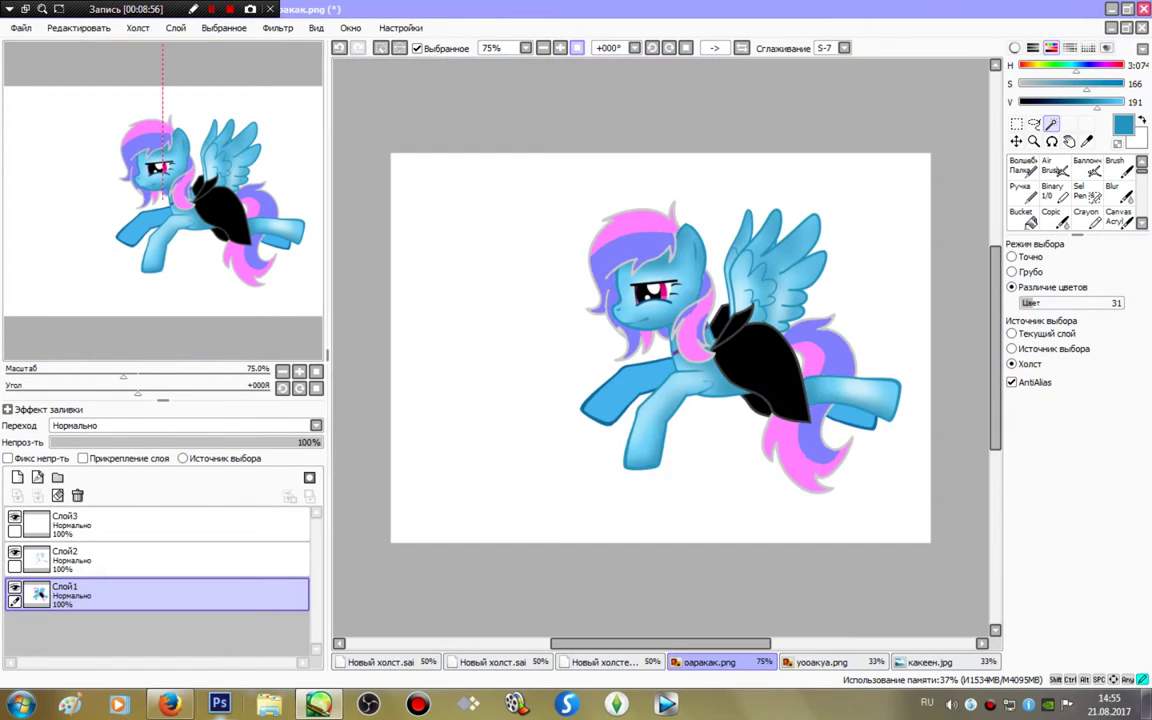
- Add two new raster layers directly above the base layer Слой1 and make the lower one, Слой4, active
key(plus)
key(plus)
key(plus)
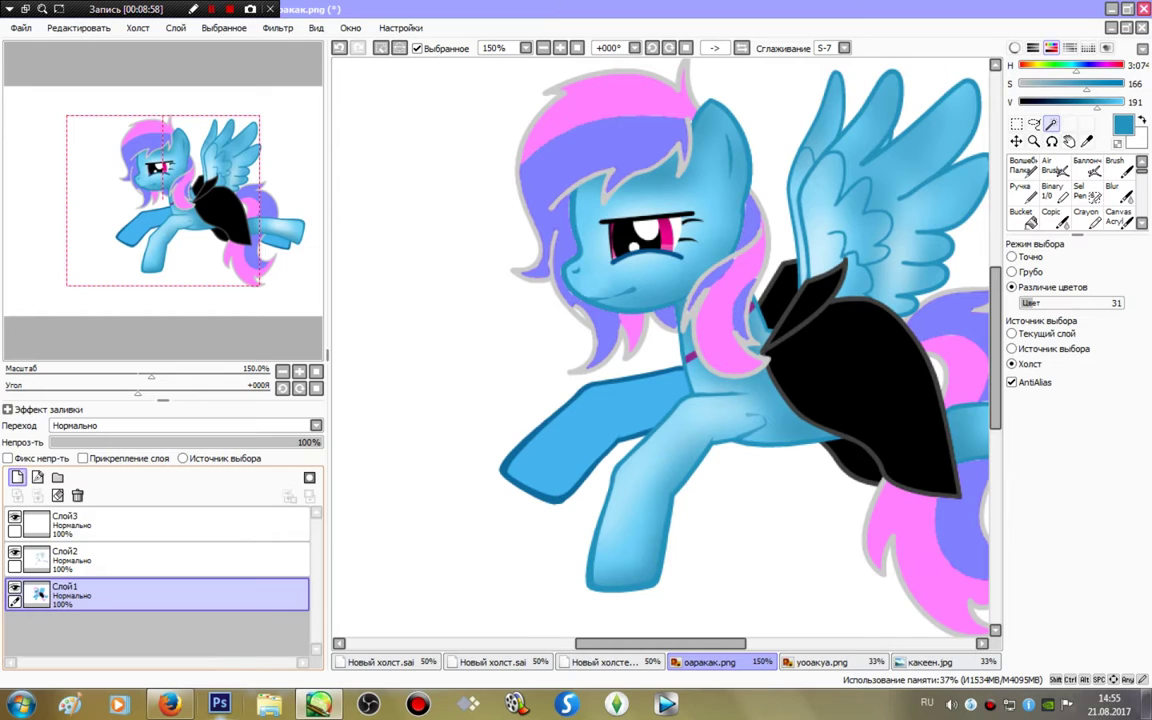
click(17, 477)
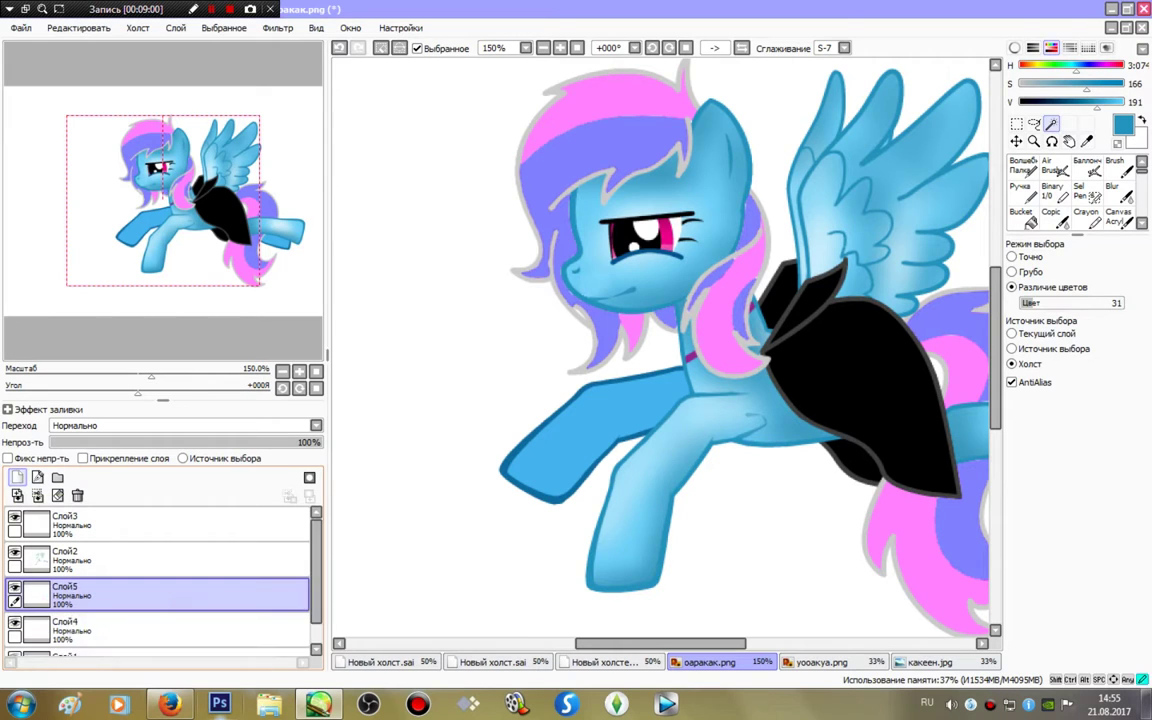
click(17, 477)
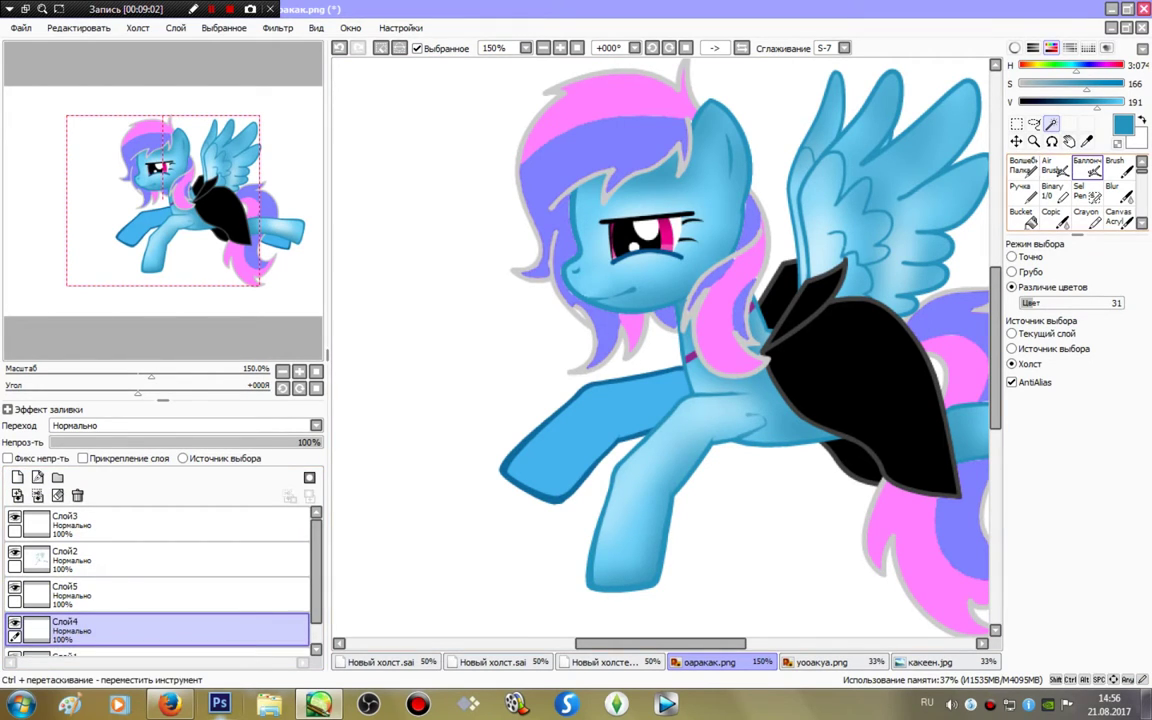
- Hatch the selected mane stripes on layer Слой4 in dark gray, brightness 106, with the Pen at size 120
key(n)
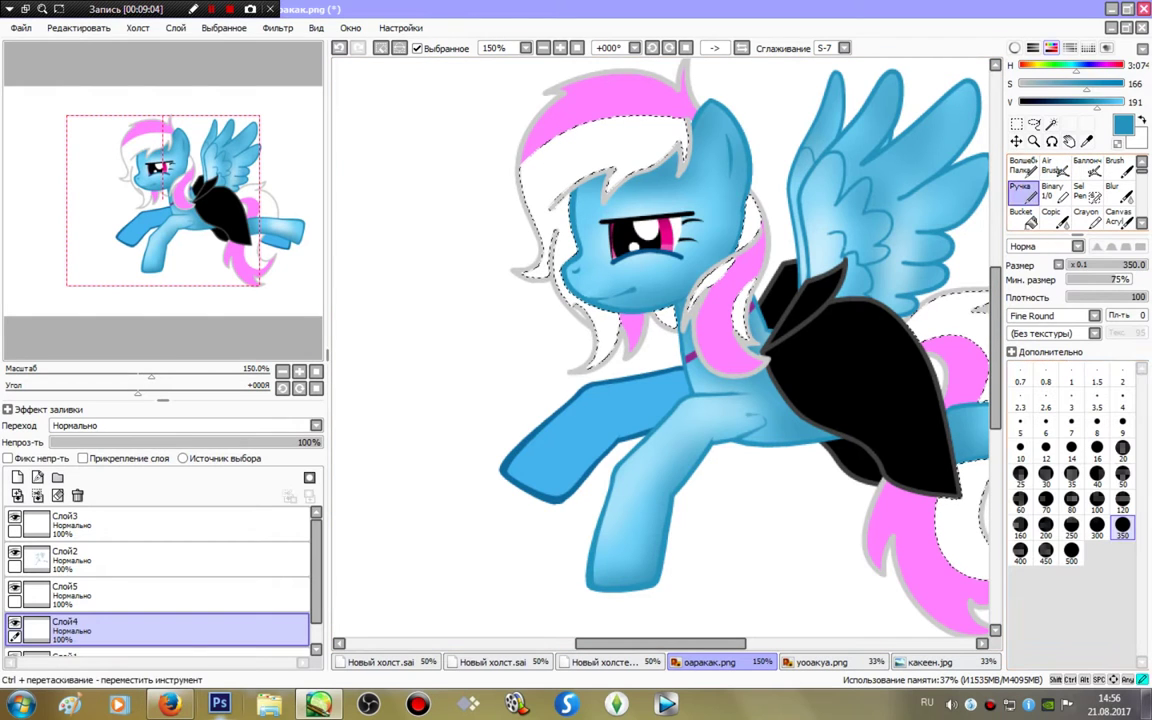
key(bracketleft)
key(bracketleft)
key(bracketleft)
key(bracketleft)
key(bracketleft)
key(x)
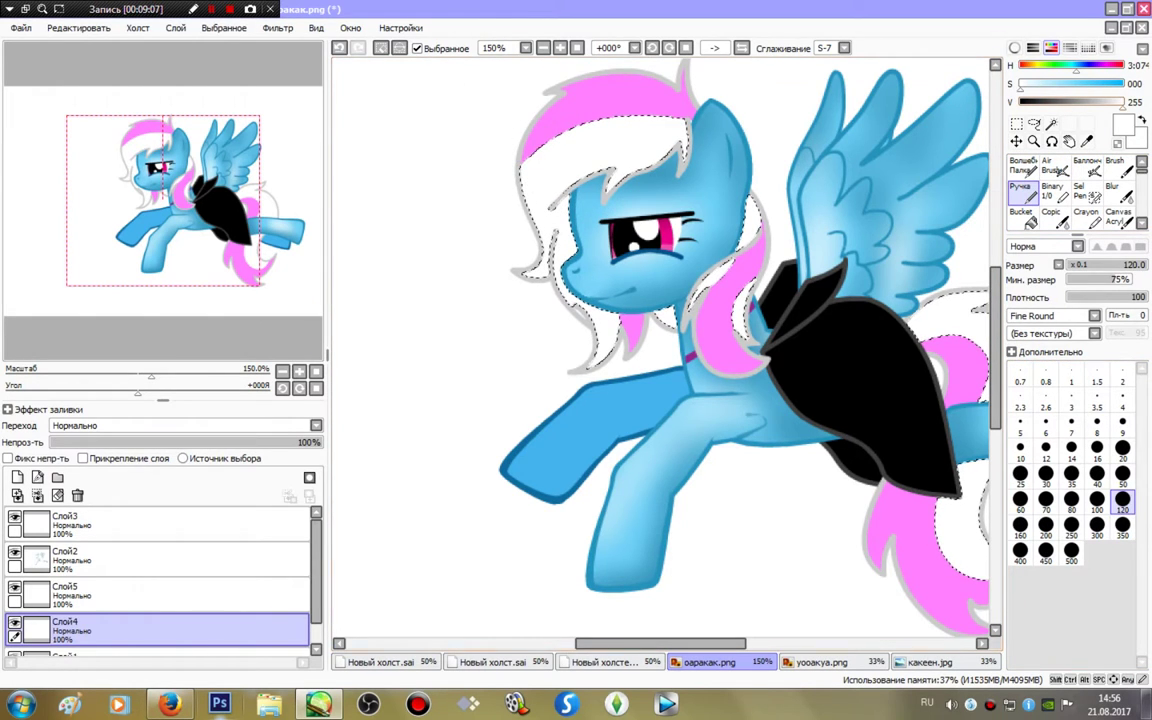
click(1078, 101)
mouse_move(680, 128)
mouse_down()
mouse_move(489, 123)
mouse_move(600, 125)
mouse_up()
key(alt+Tab)
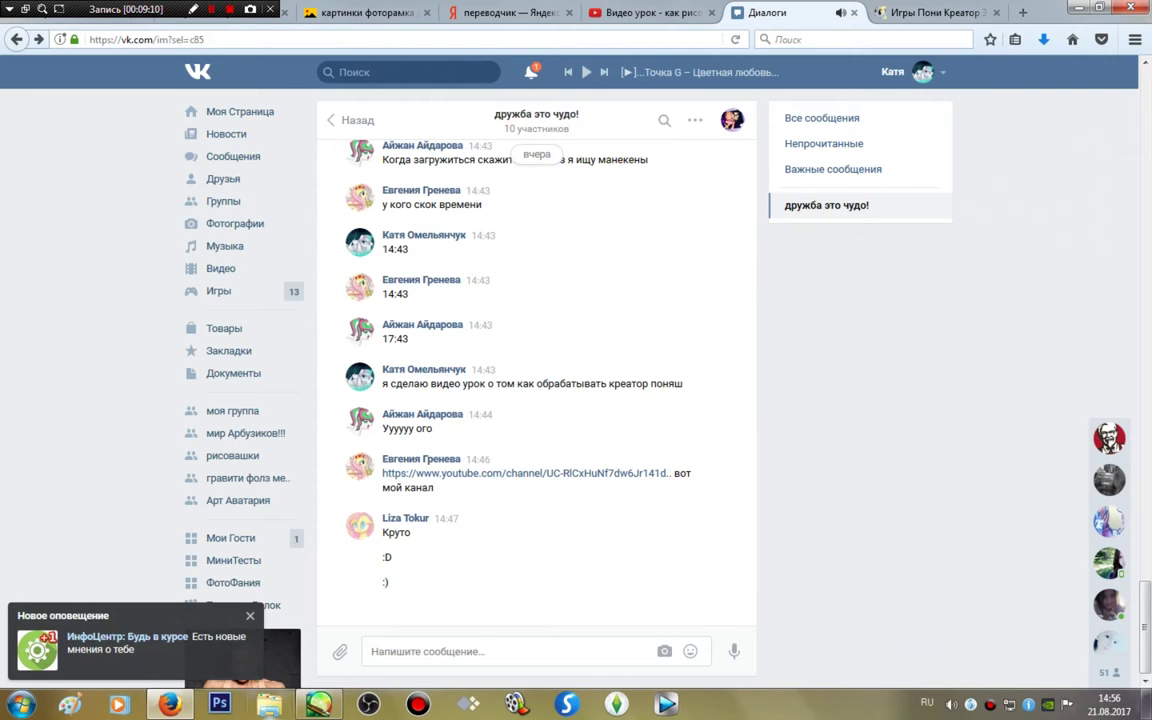
key(alt+Tab)
mouse_move(520, 200)
mouse_down()
mouse_move(411, 116)
mouse_move(530, 290)
mouse_move(575, 112)
mouse_move(600, 128)
mouse_up()
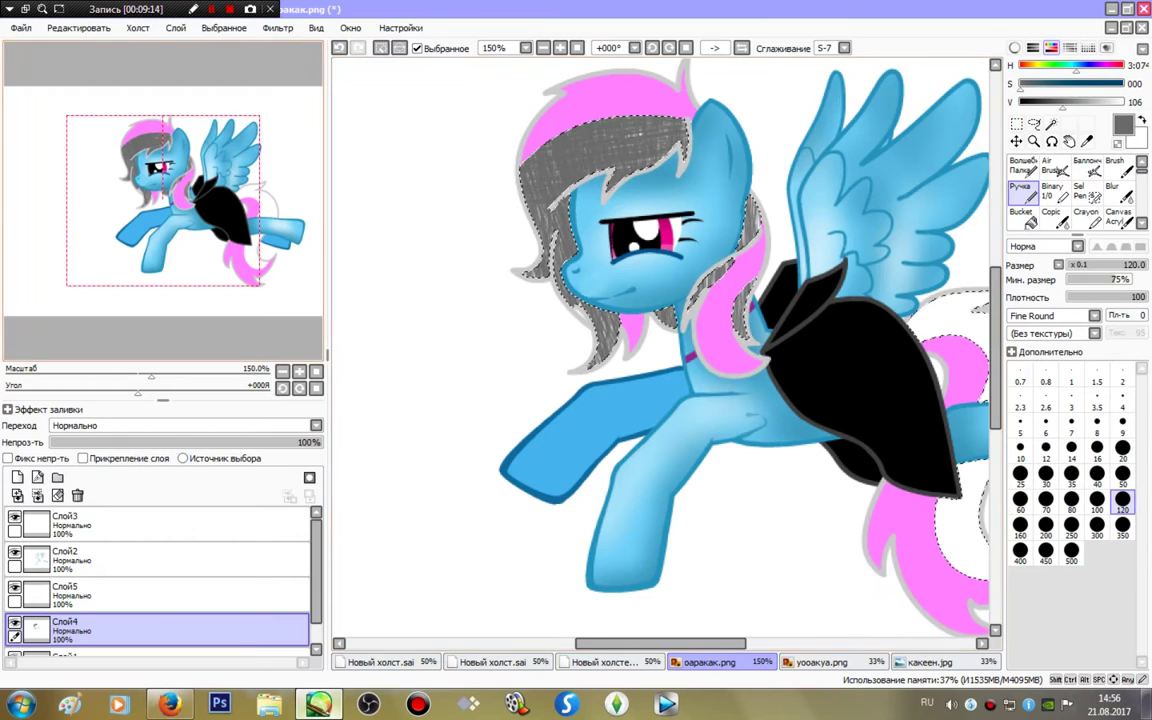
- Hatch the selected tail stripes on Слой4 with the same dark gray Pen
drag(163, 200, 243, 241)
mouse_move(640, 110)
mouse_down()
mouse_move(575, 390)
mouse_move(610, 200)
mouse_up()
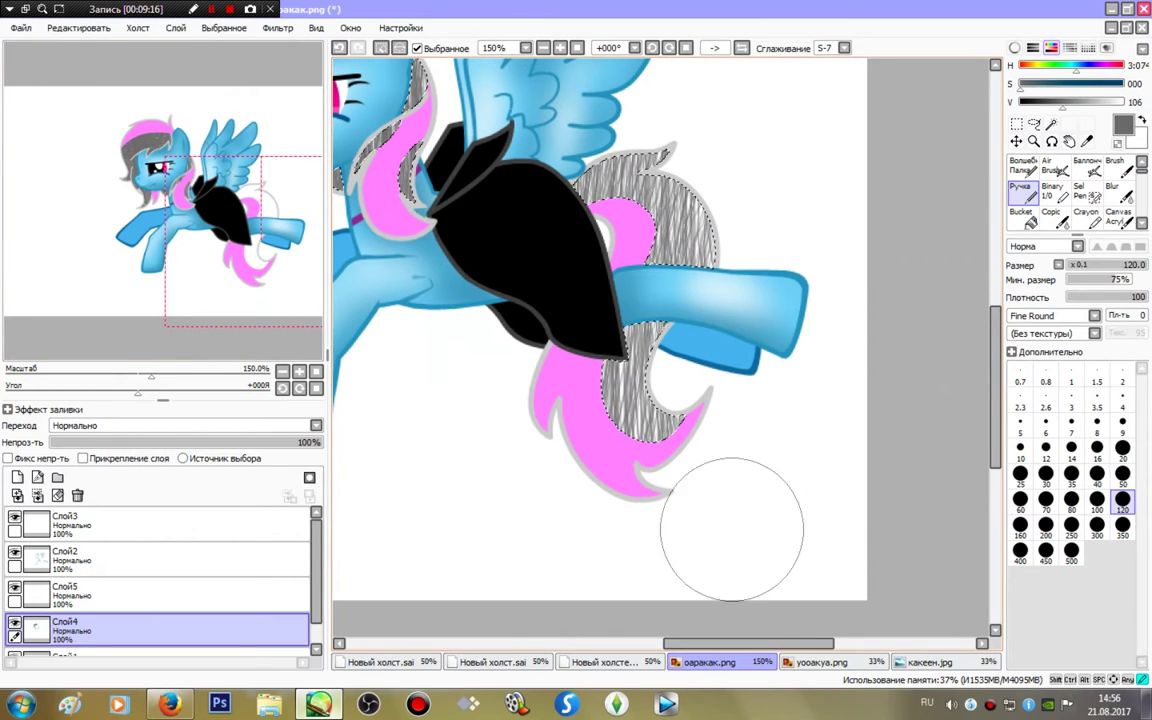
drag(660, 420, 600, 260)
- Sample black from the dress and hatch over the selected tail and mane stripes with it
alt+click(570, 200)
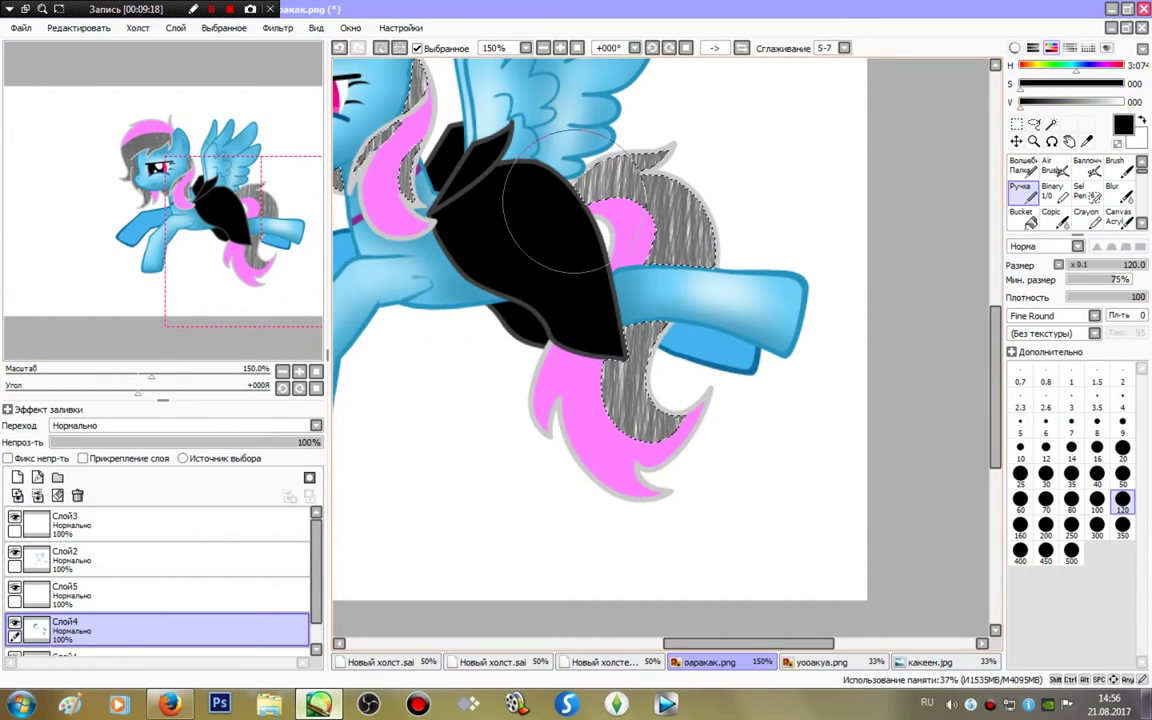
mouse_move(567, 200)
mouse_down()
mouse_move(850, 240)
mouse_move(726, 333)
mouse_move(522, 540)
mouse_move(670, 665)
mouse_move(566, 560)
mouse_up()
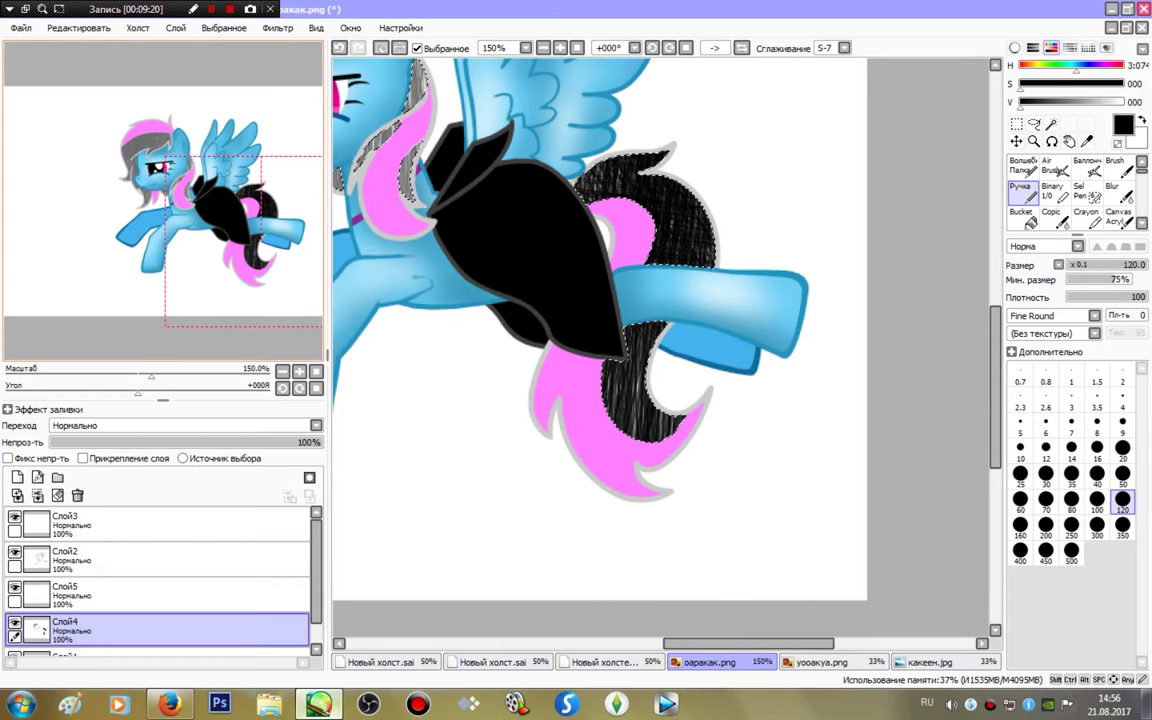
mouse_move(243, 241)
mouse_down()
mouse_move(142, 172)
mouse_move(155, 208)
mouse_up()
mouse_move(530, 130)
mouse_down()
mouse_move(500, 250)
mouse_move(510, 380)
mouse_up()
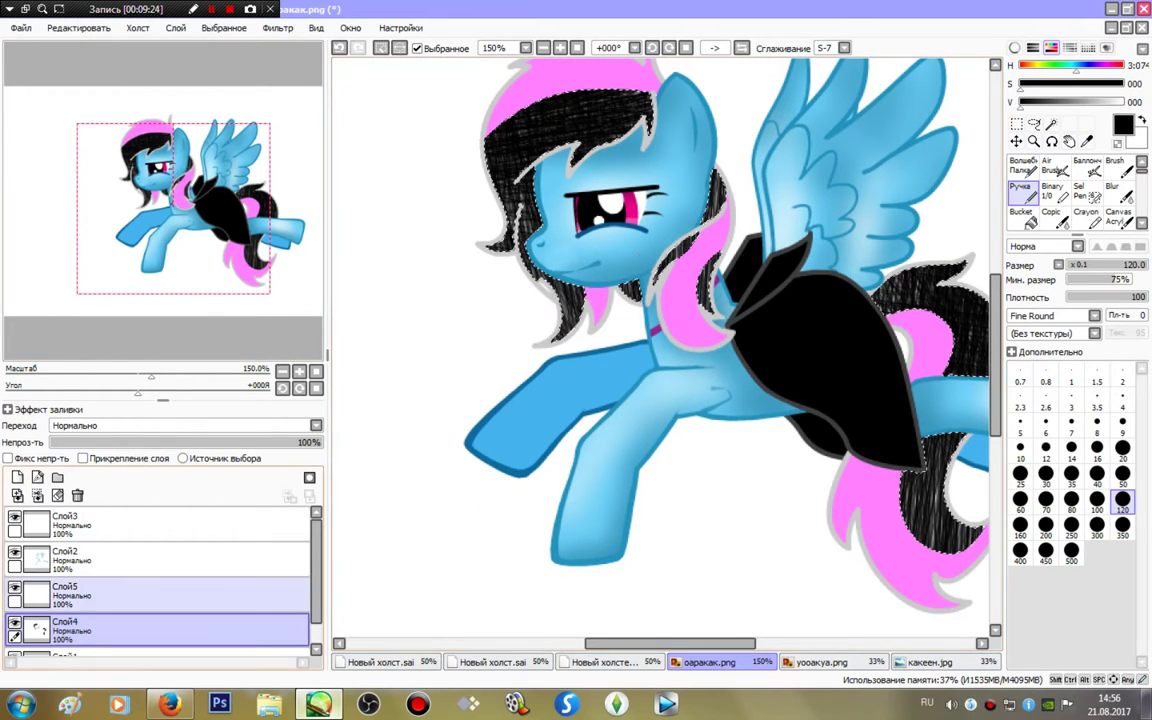
- Paint white highlight bands across the mane stripes and the lower tail on layer Слой5 with the Волшеб Палка brush at size 50
click(70, 594)
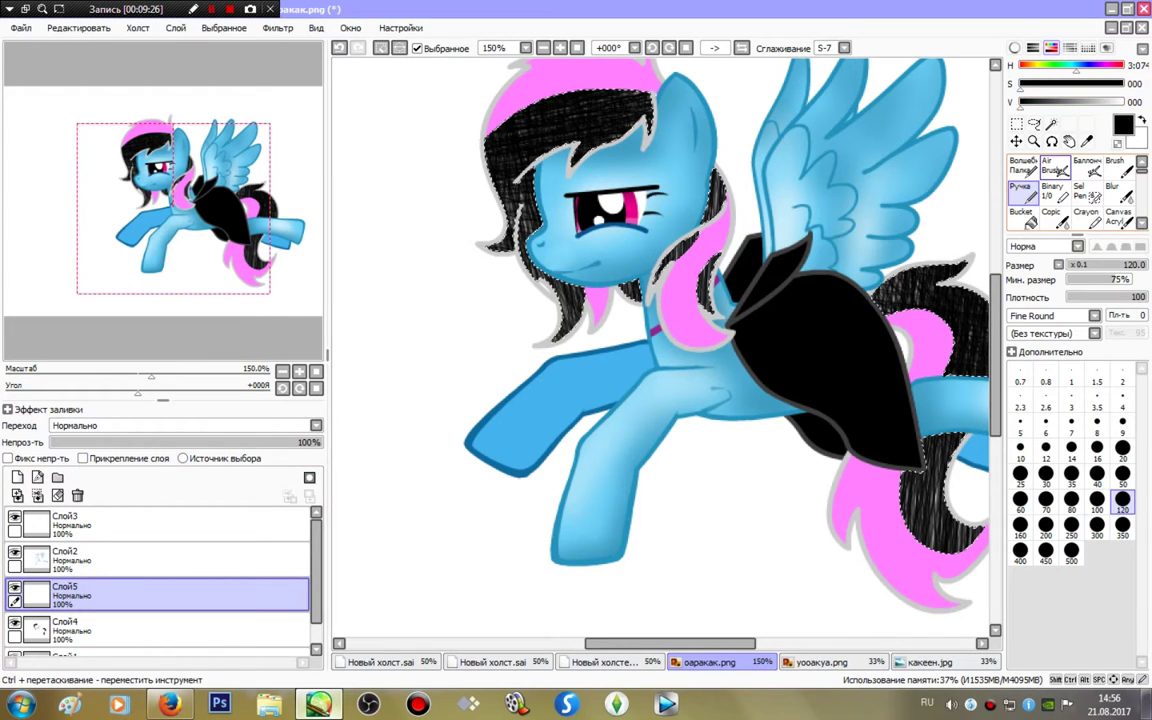
click(1022, 166)
key(x)
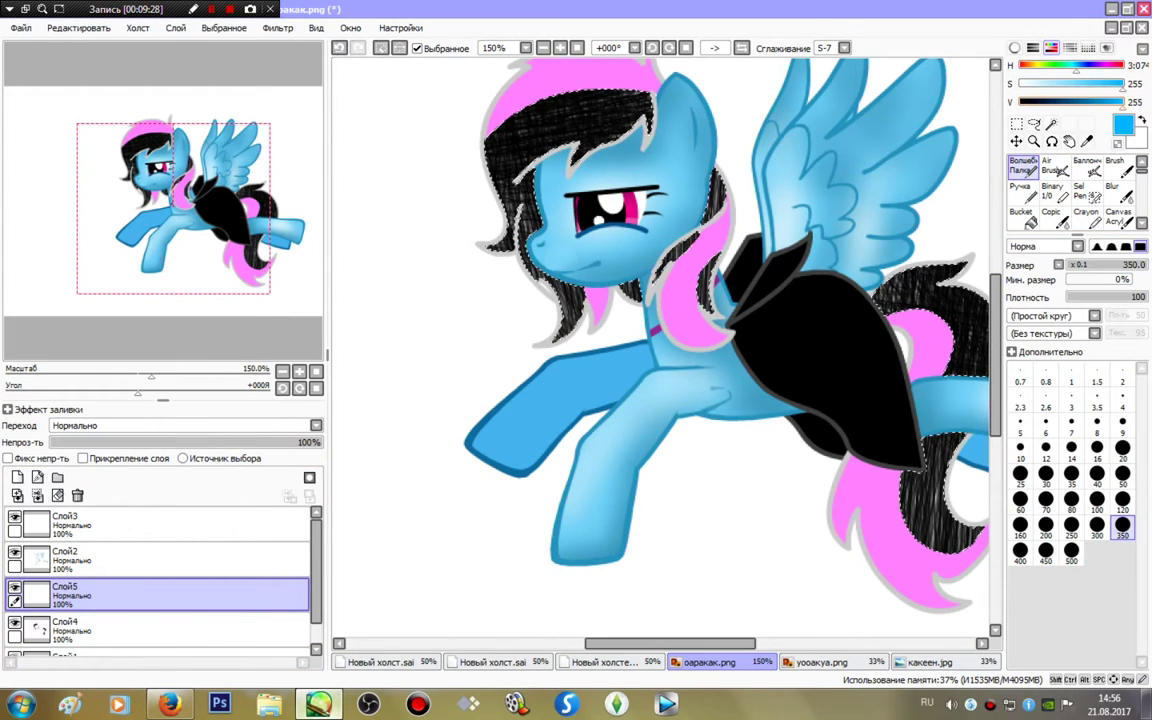
click(1122, 500)
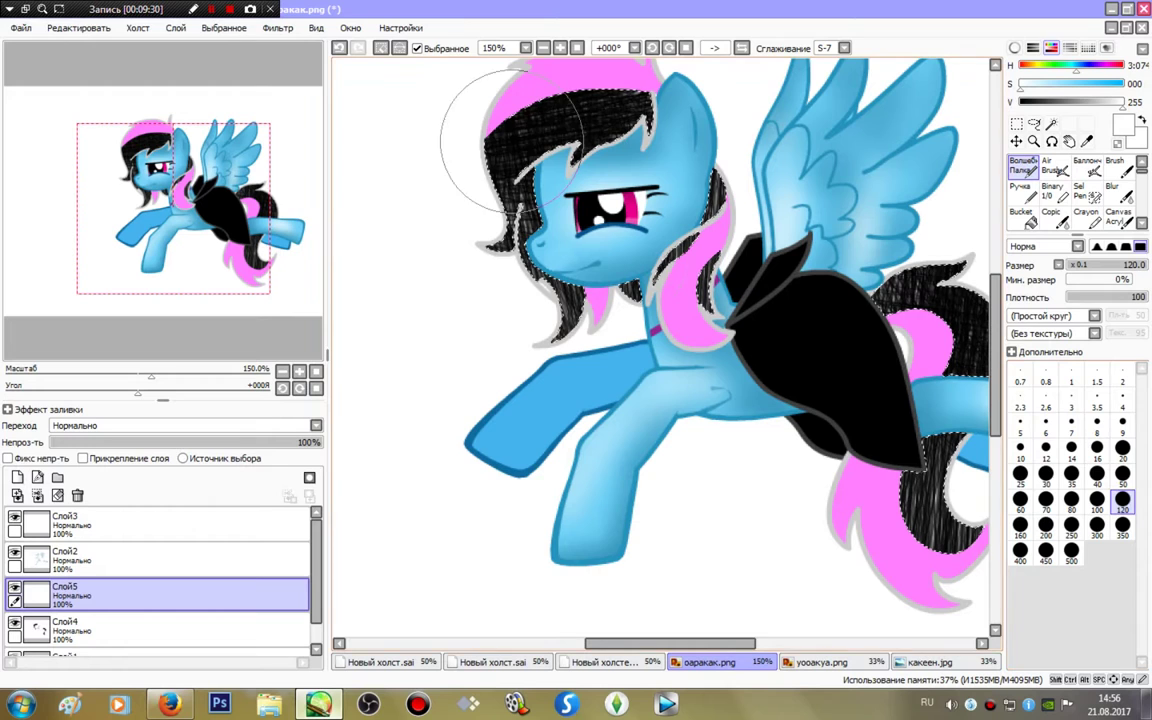
click(1122, 474)
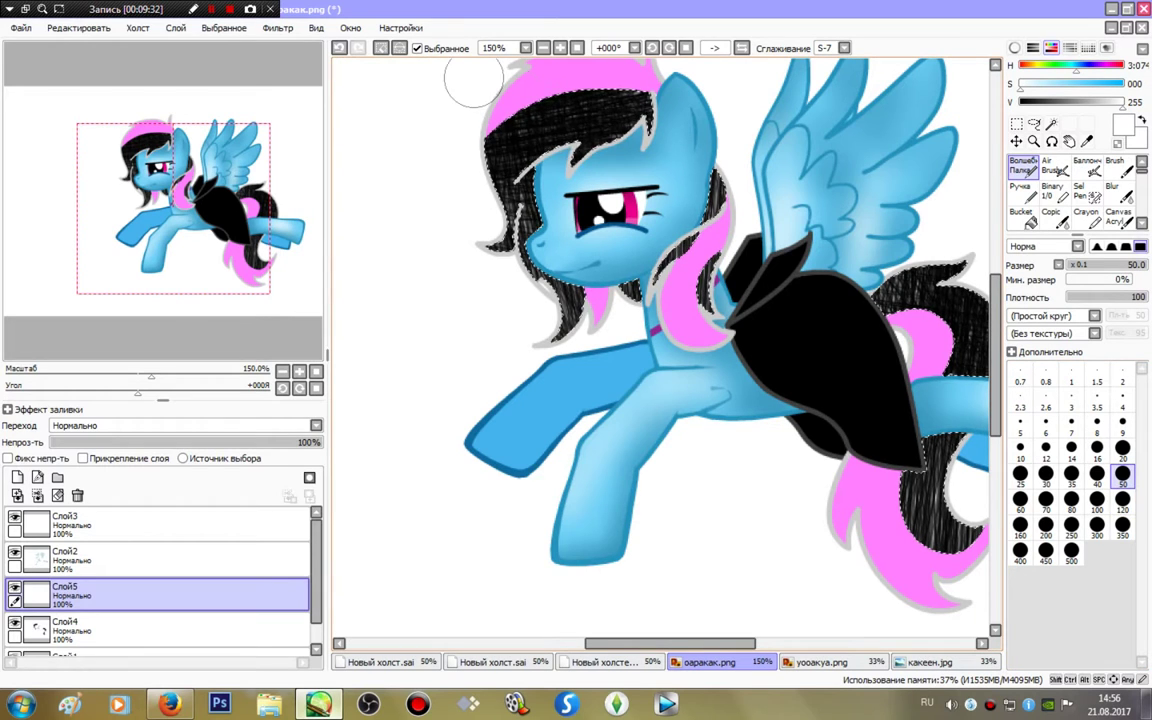
drag(575, 102, 490, 135)
mouse_move(650, 235)
mouse_down()
mouse_move(700, 290)
mouse_move(624, 240)
mouse_move(340, 145)
mouse_up()
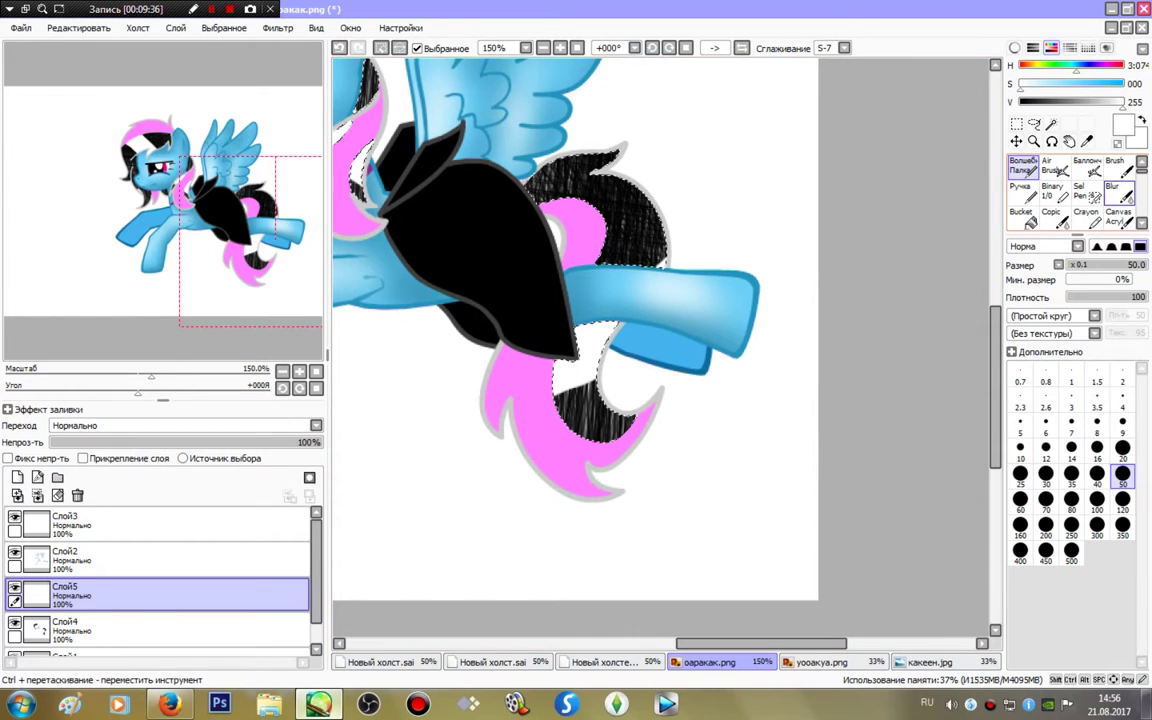
click(1120, 190)
drag(609, 376, 697, 357)
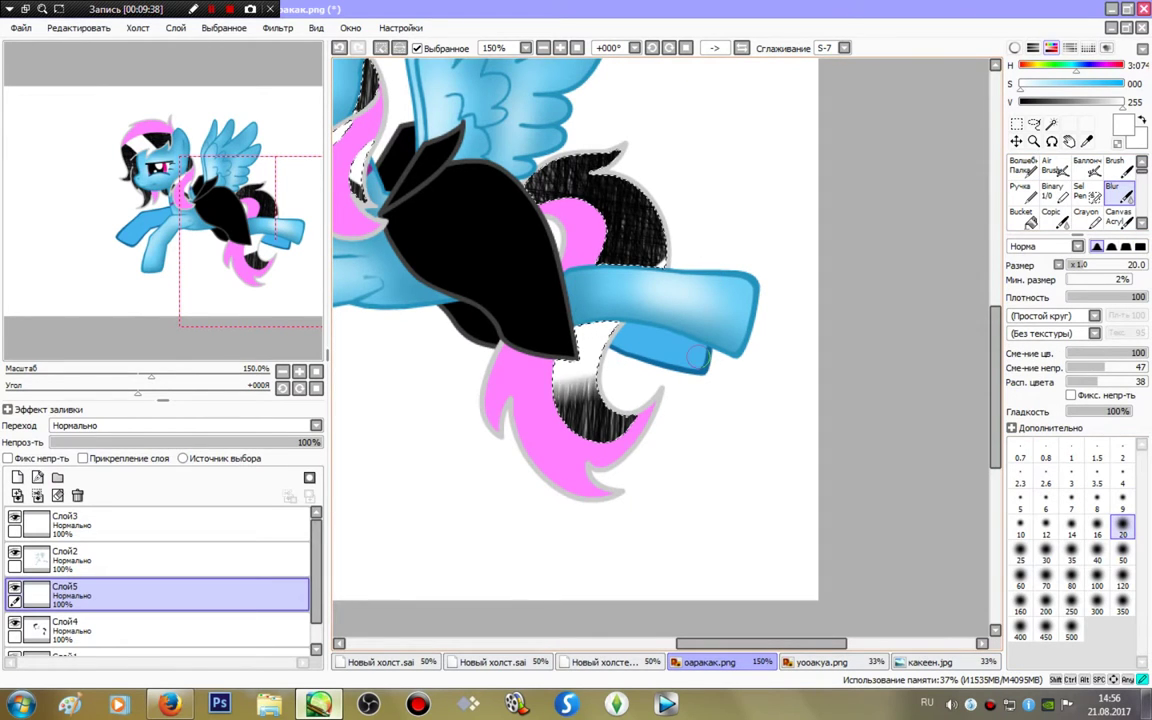
key(ctrl+z)
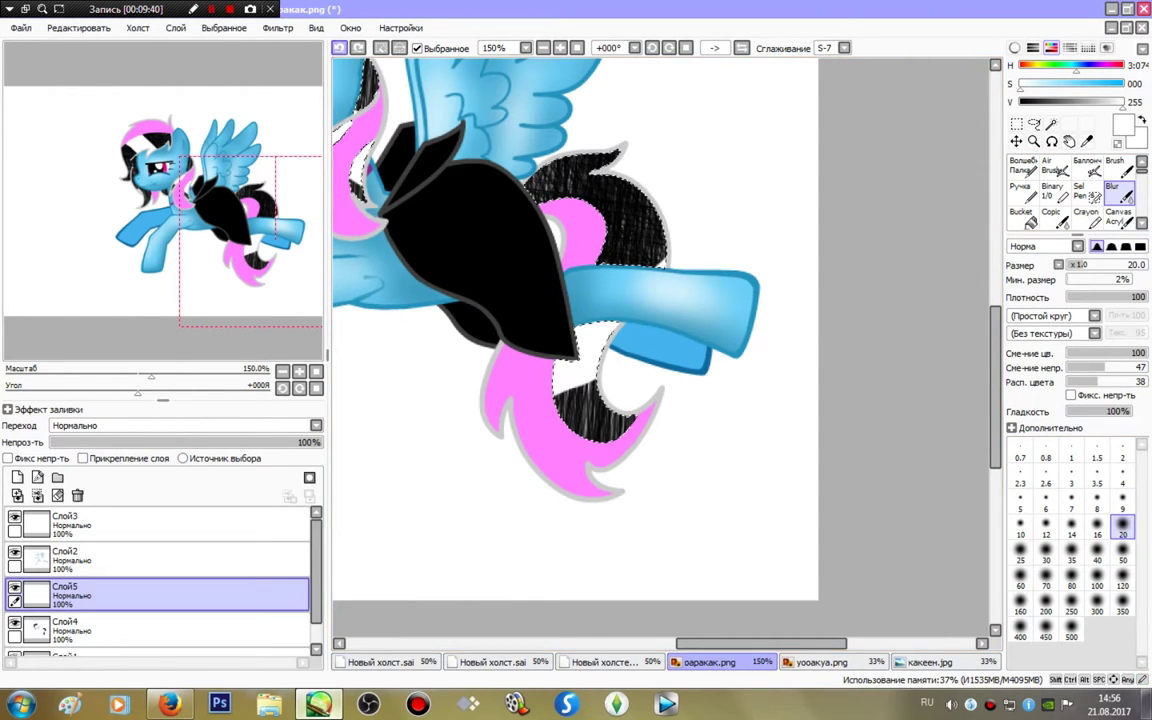
key(n)
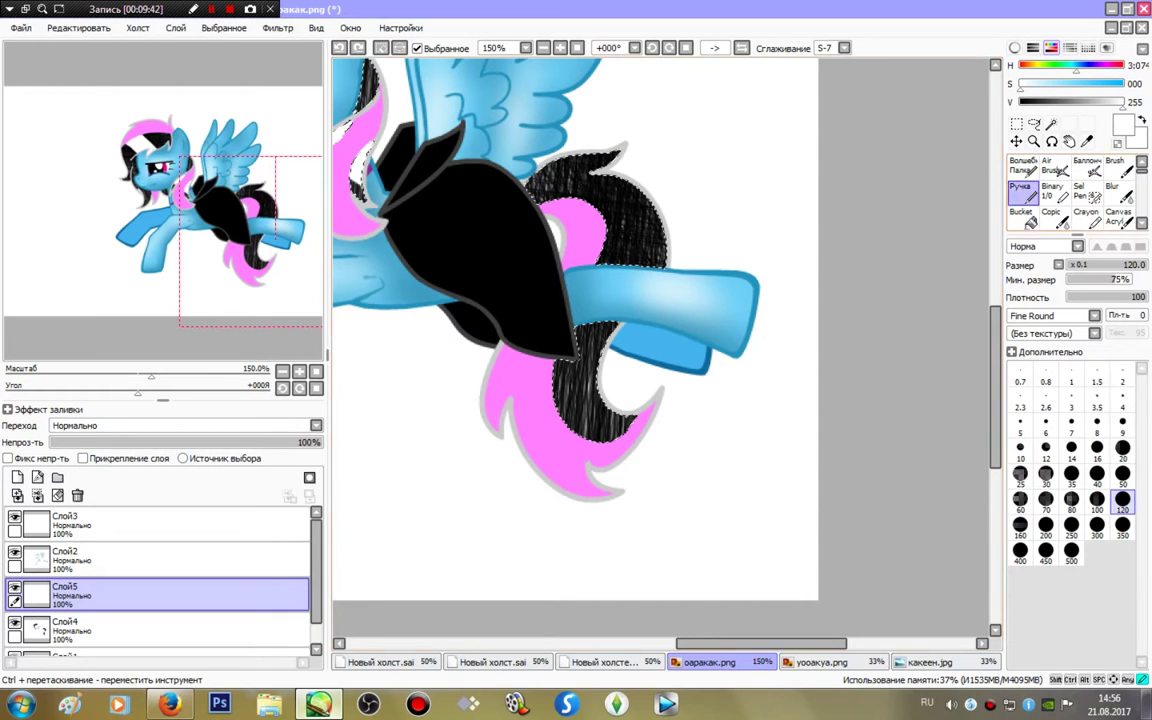
click(1122, 474)
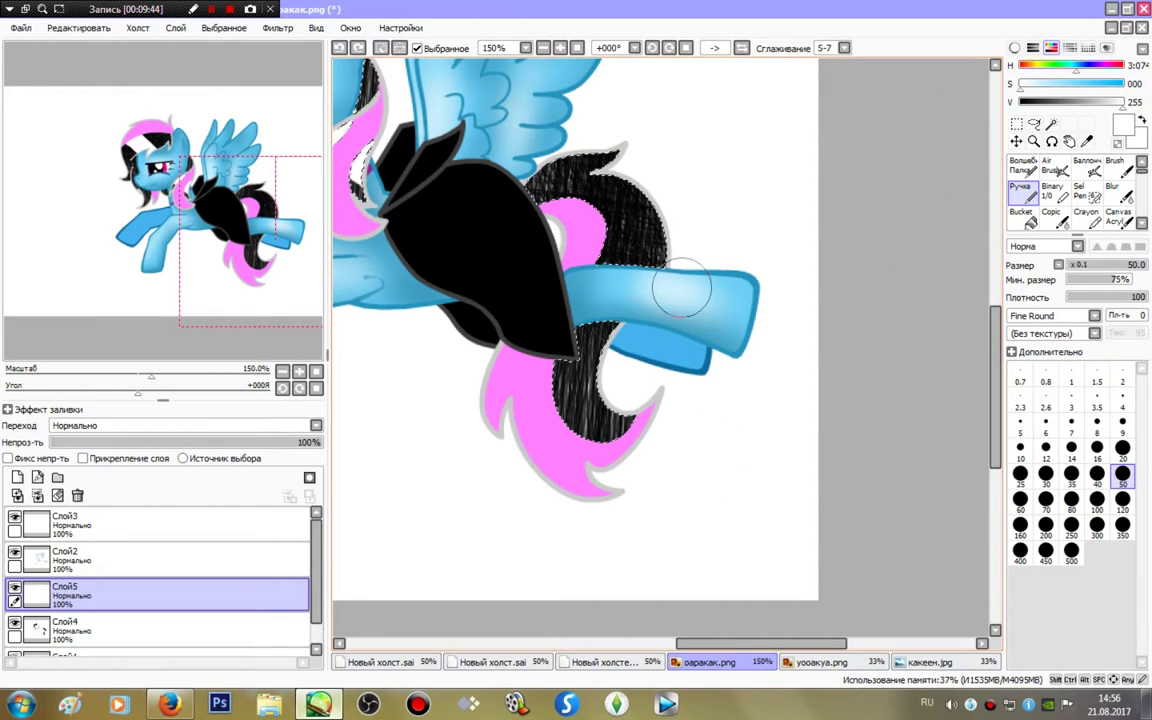
drag(585, 200, 655, 215)
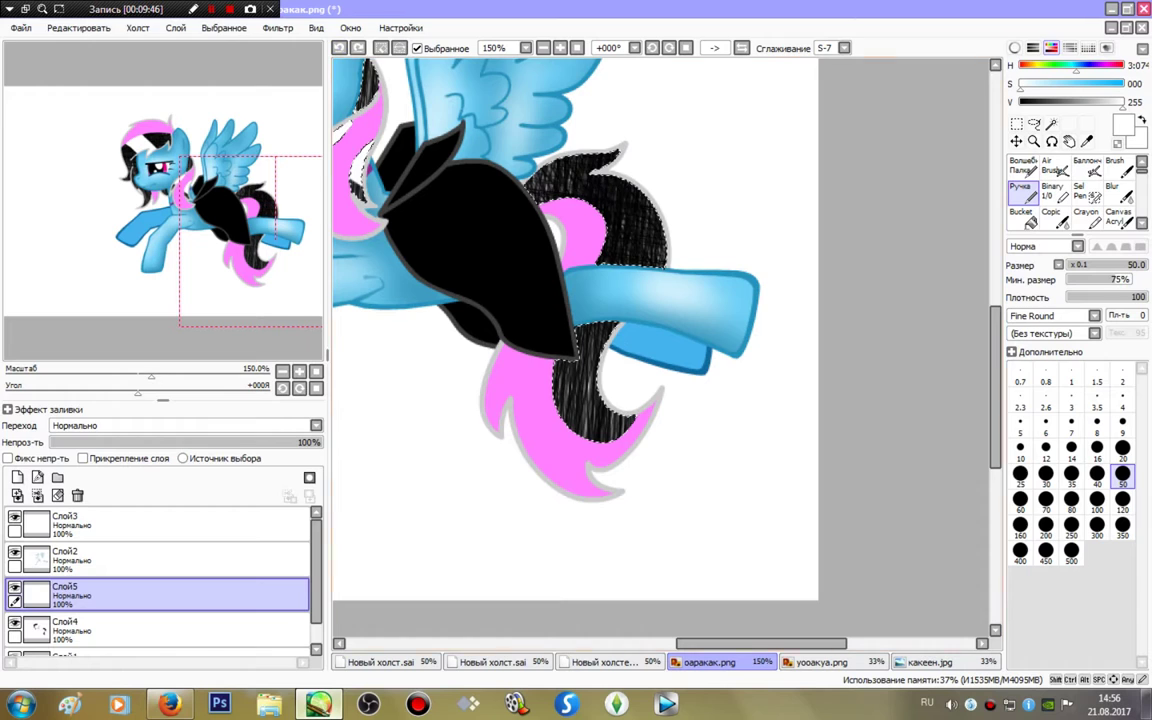
- Paint white bands across the tail stripes with the Волшеб Палка brush and soften their edges with Blur at size 20
click(1022, 166)
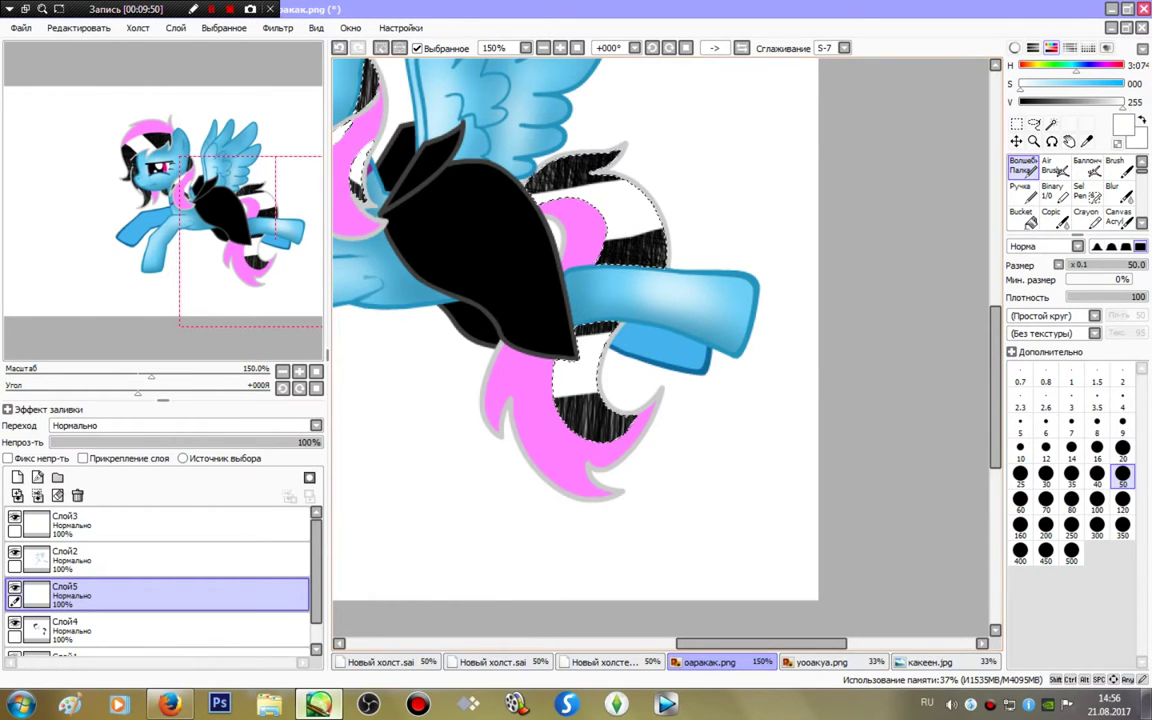
click(1115, 190)
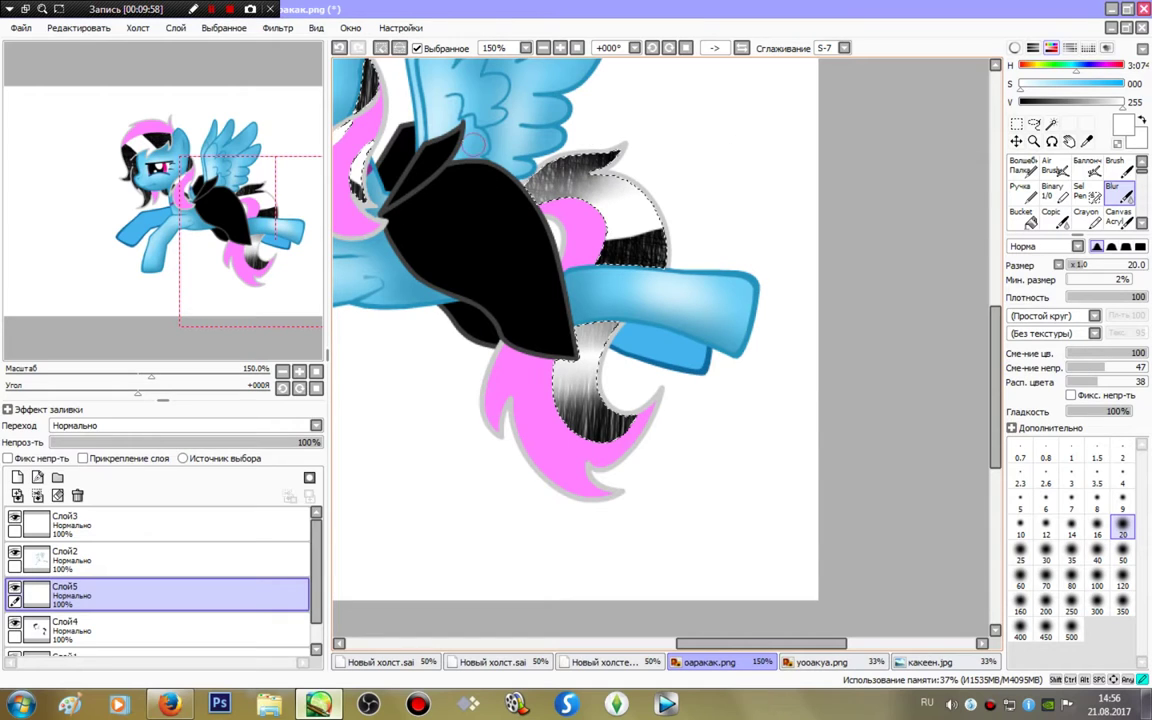
mouse_move(698, 231)
mouse_down()
mouse_move(400, 280)
mouse_move(779, 211)
mouse_move(489, 264)
mouse_up()
- Soften the edges of the white highlight bands in the mane with Blur at size 20
drag(241, 187, 146, 124)
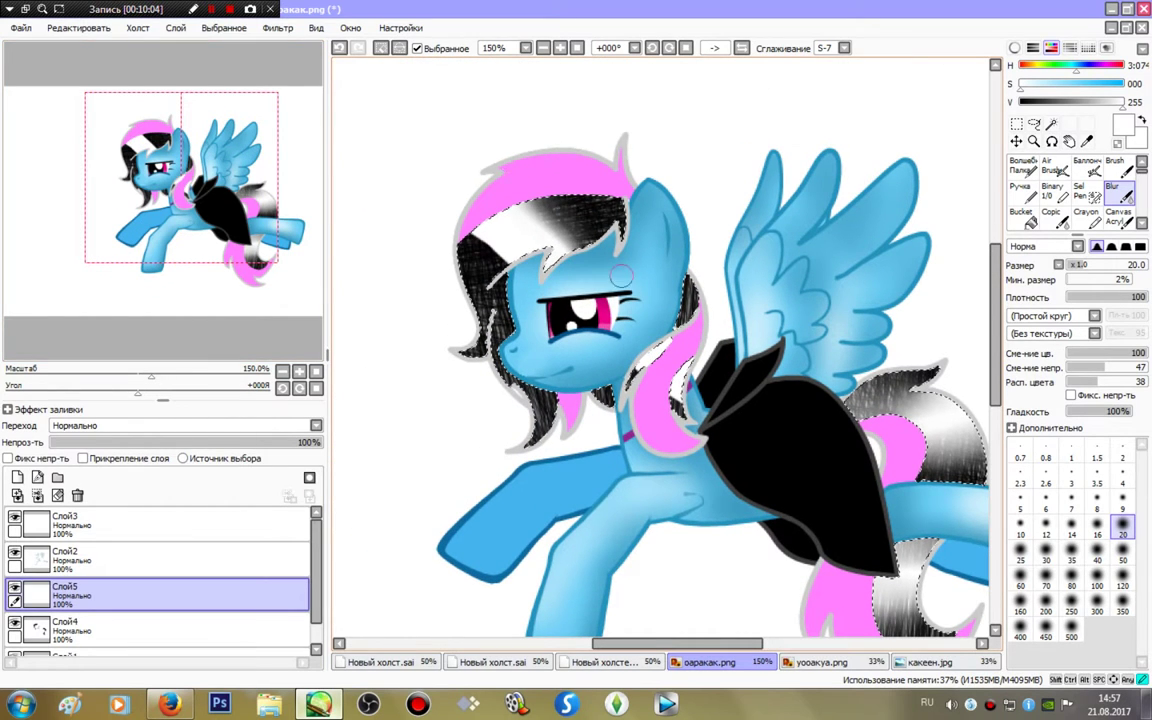
mouse_move(520, 222)
mouse_down()
mouse_move(601, 282)
mouse_move(518, 212)
mouse_move(472, 191)
mouse_move(519, 266)
mouse_up()
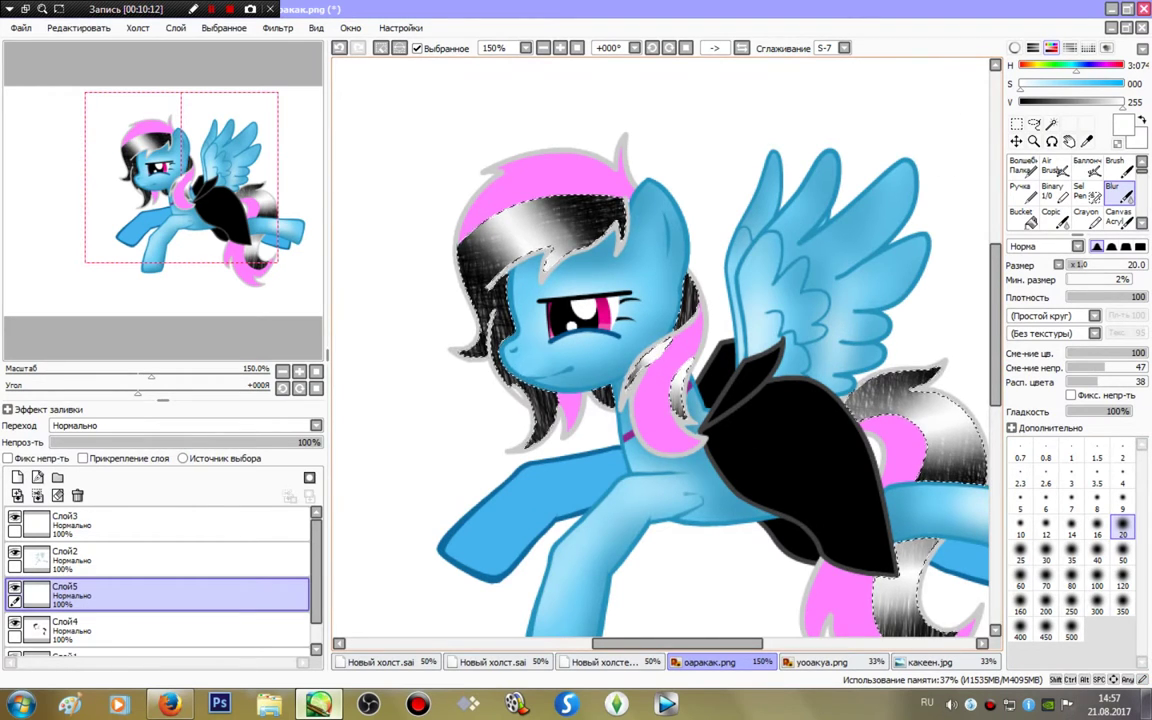
click(1052, 190)
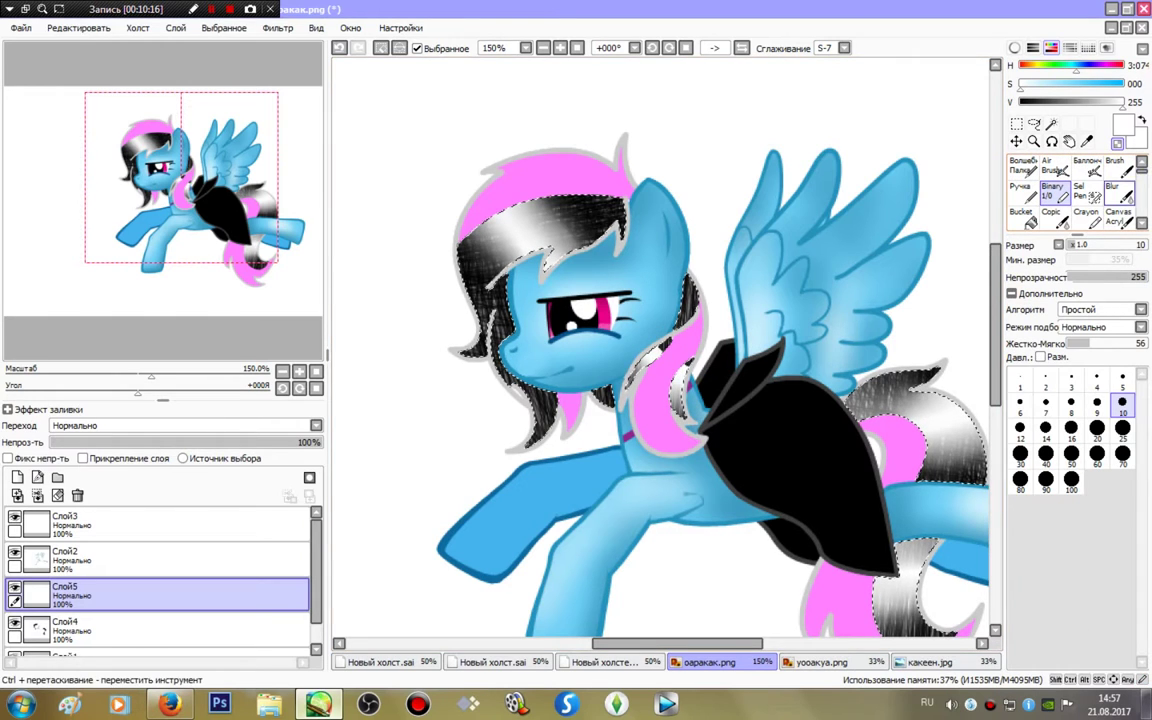
click(1113, 192)
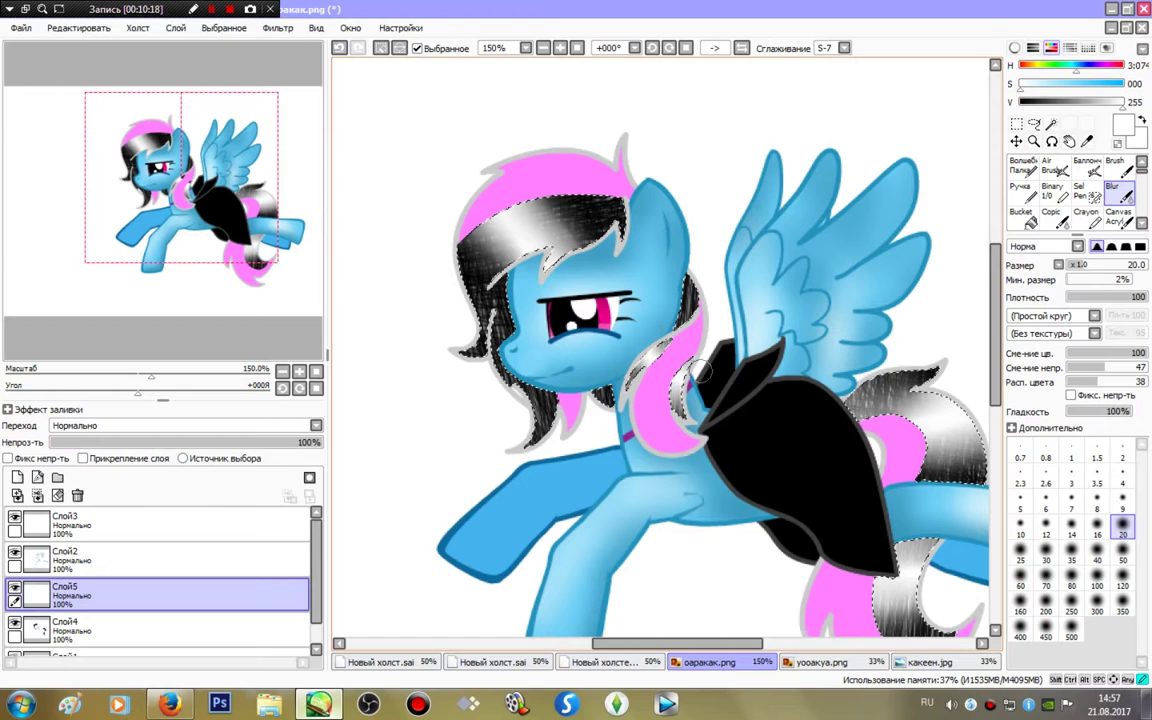
- Try the Затемнение blending mode on Слой5, then set the layer to Сложение with 81% opacity
click(185, 425)
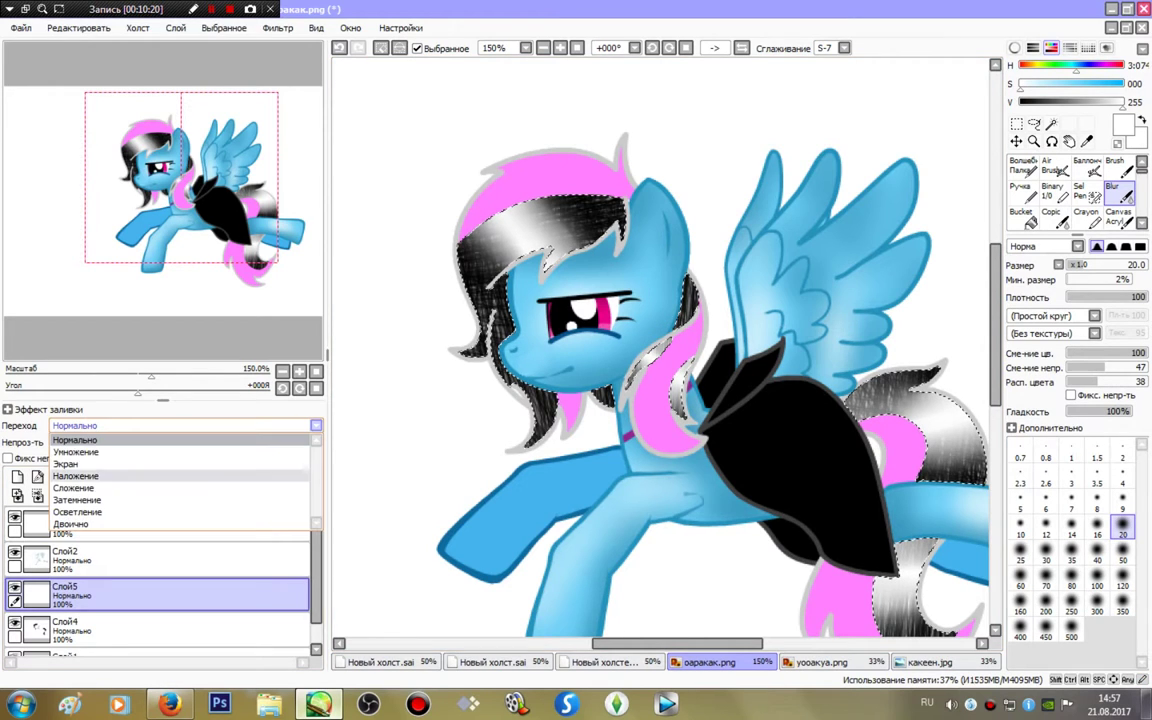
click(77, 499)
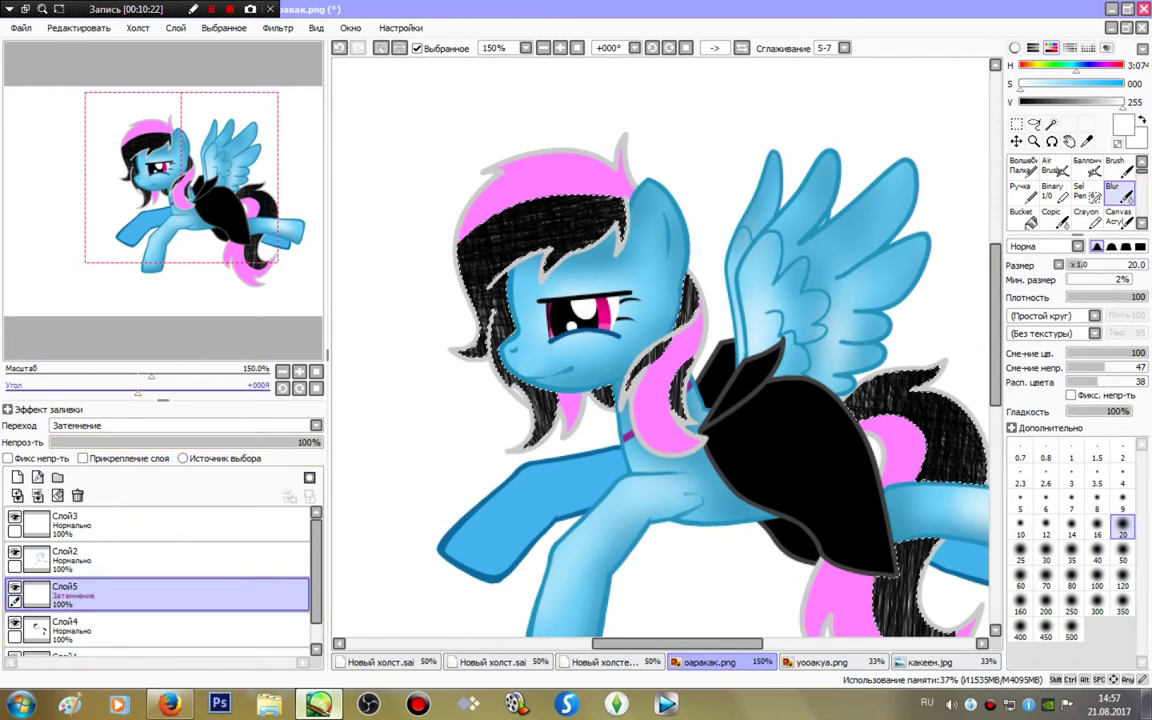
click(185, 425)
click(73, 487)
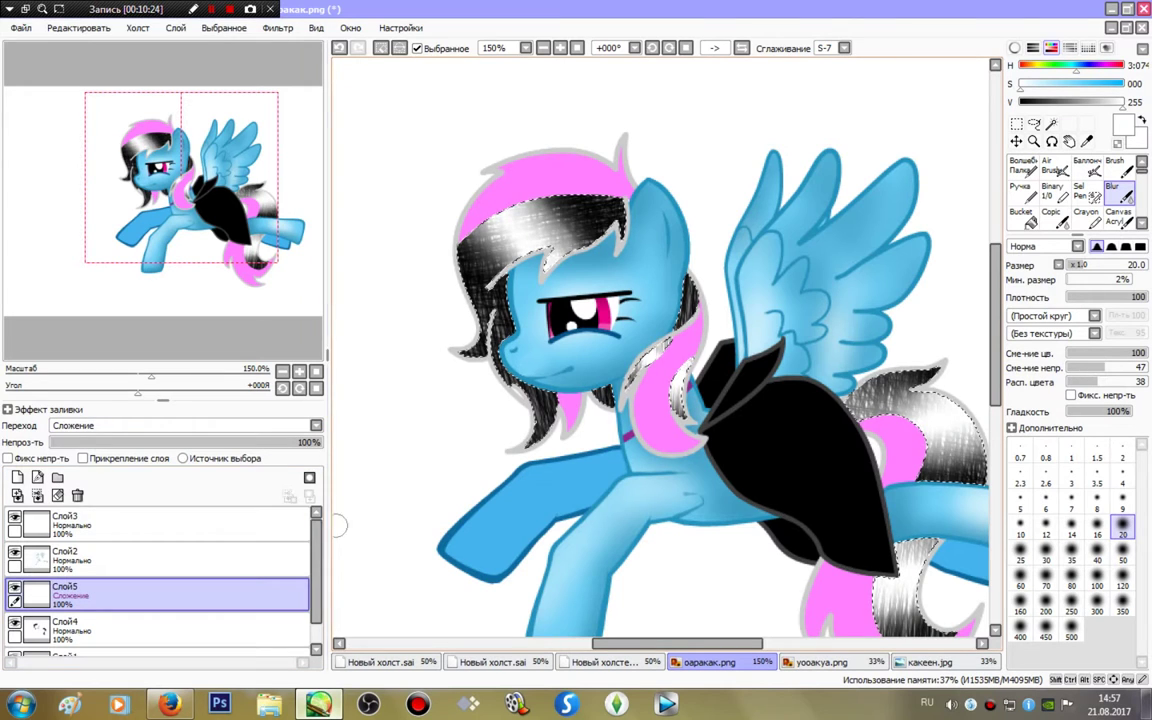
scroll(160, 580, down, 1)
click(268, 442)
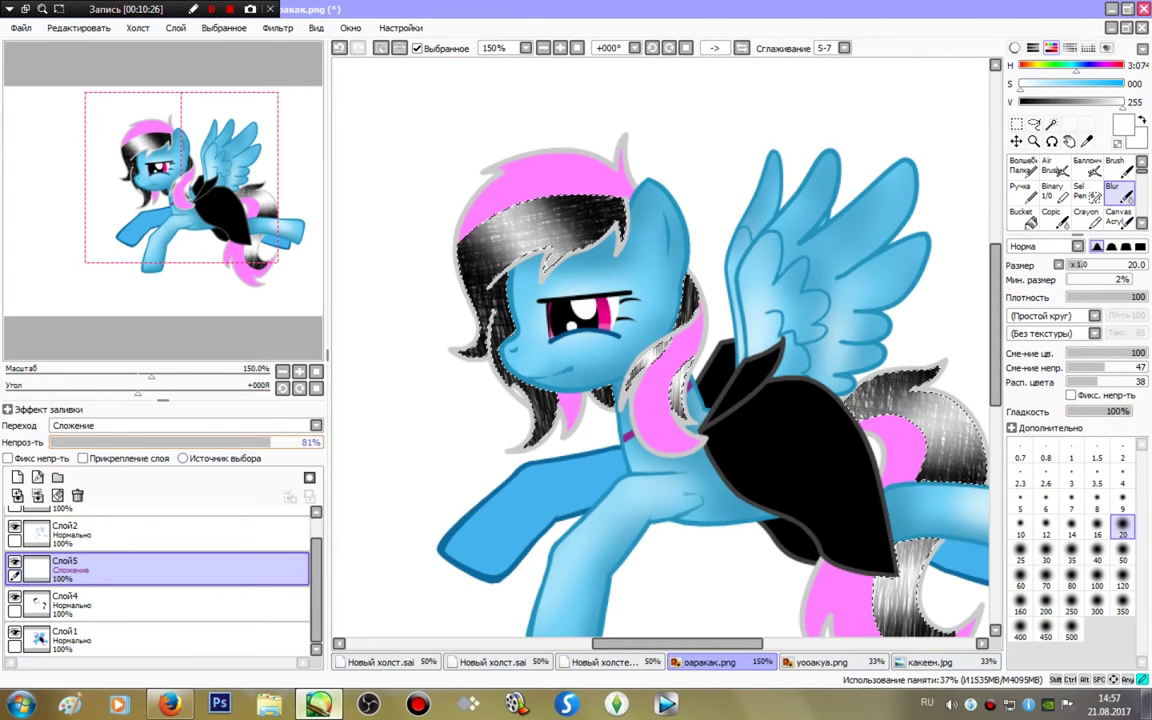
- Set the blending mode of layer Слой4 to Затемнение and its opacity to 31%
click(65, 600)
click(185, 425)
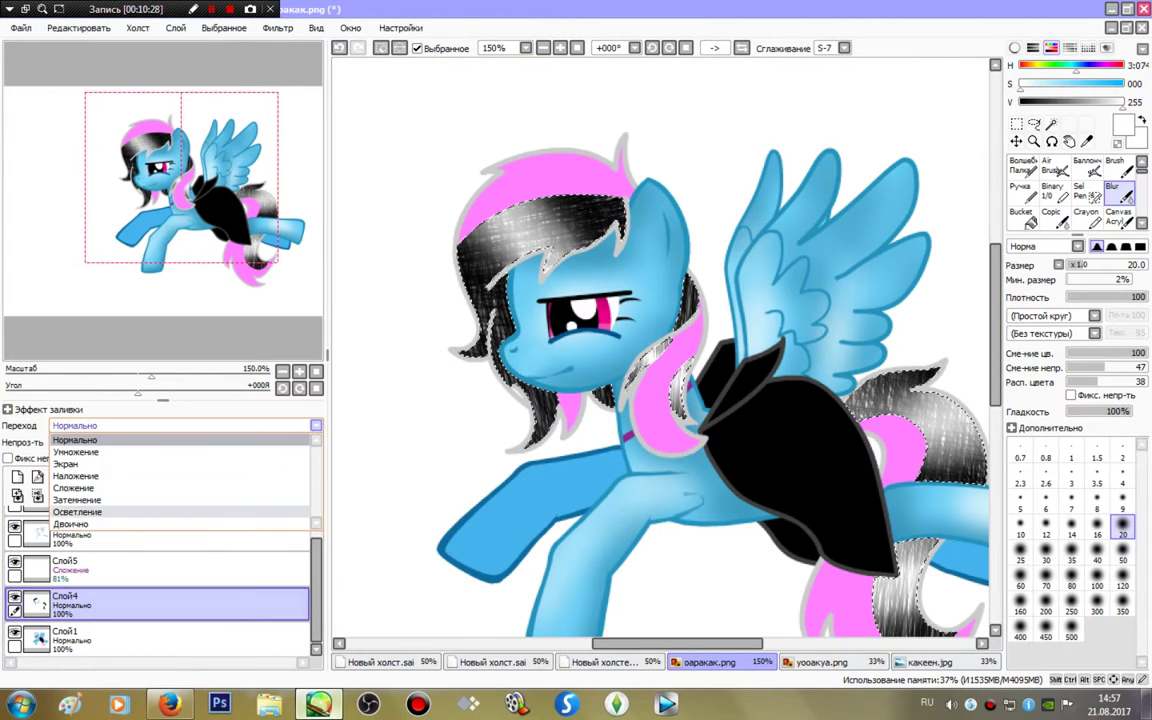
click(77, 499)
drag(300, 442, 134, 442)
- Reduce the opacity of layer Слой5 to 31% and clear the stripe selection
click(65, 565)
drag(268, 442, 122, 442)
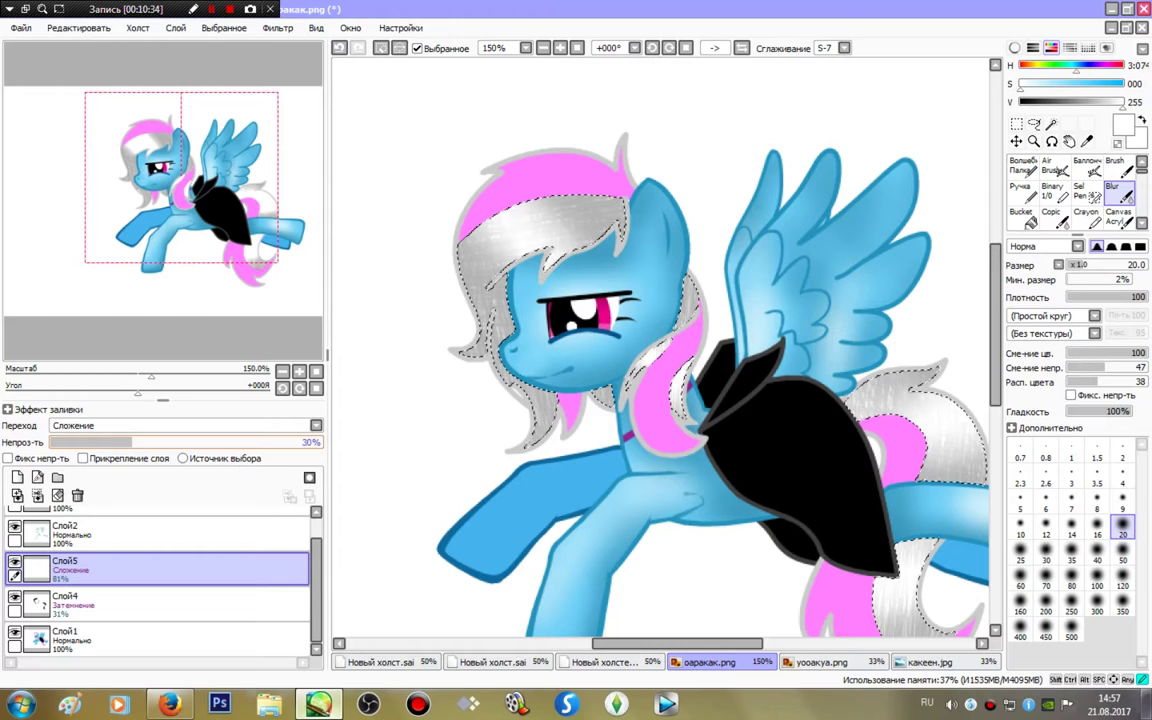
key(ctrl+d)
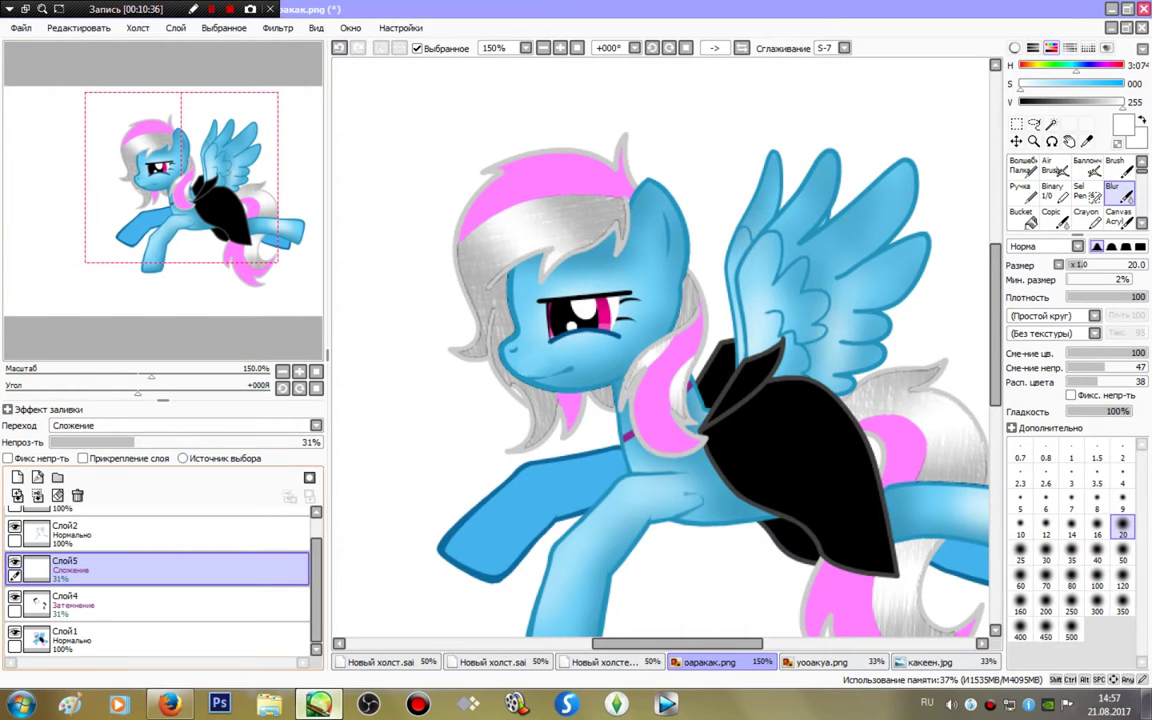
- With Слой4 active, select the pink mane and tail stripes with the Magic Wand and switch to the Баллон brush
click(65, 600)
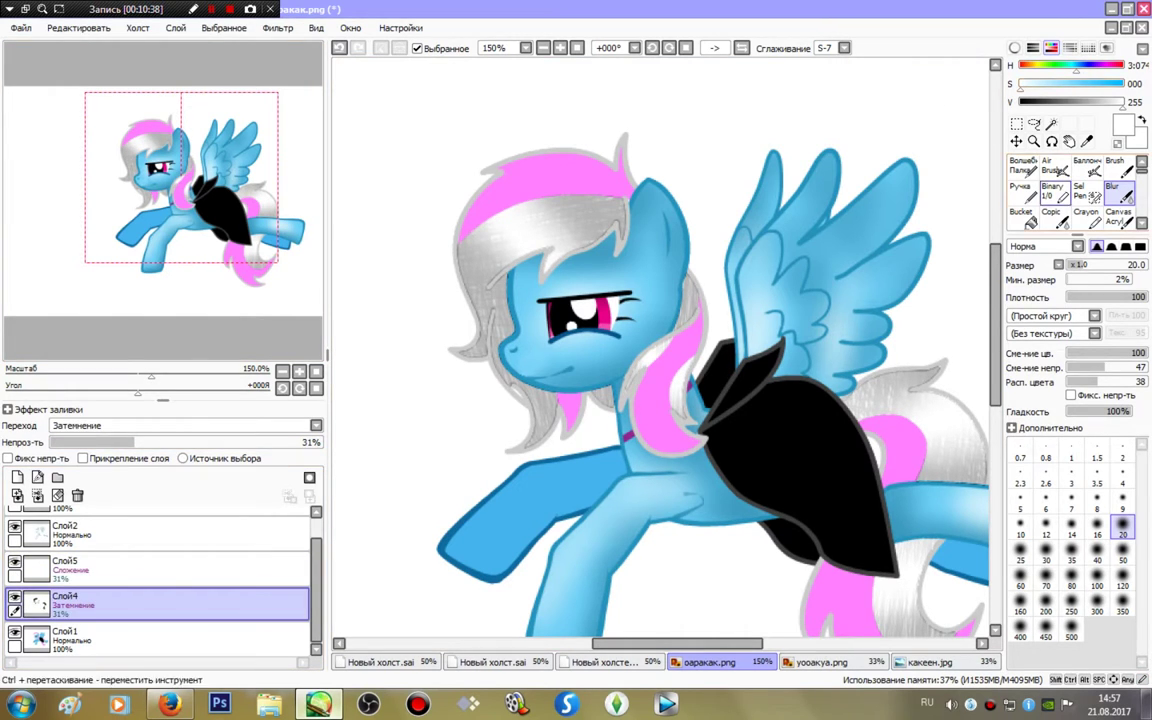
key(w)
click(545, 185)
click(685, 350)
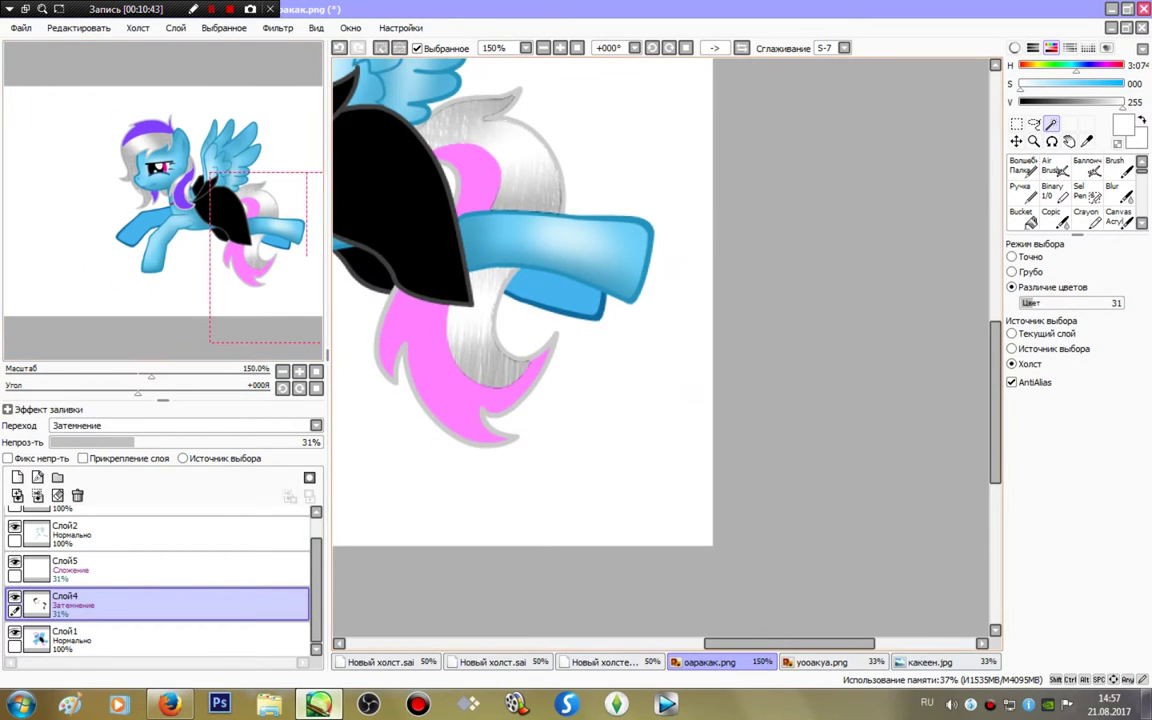
click(430, 380)
click(470, 170)
click(543, 47)
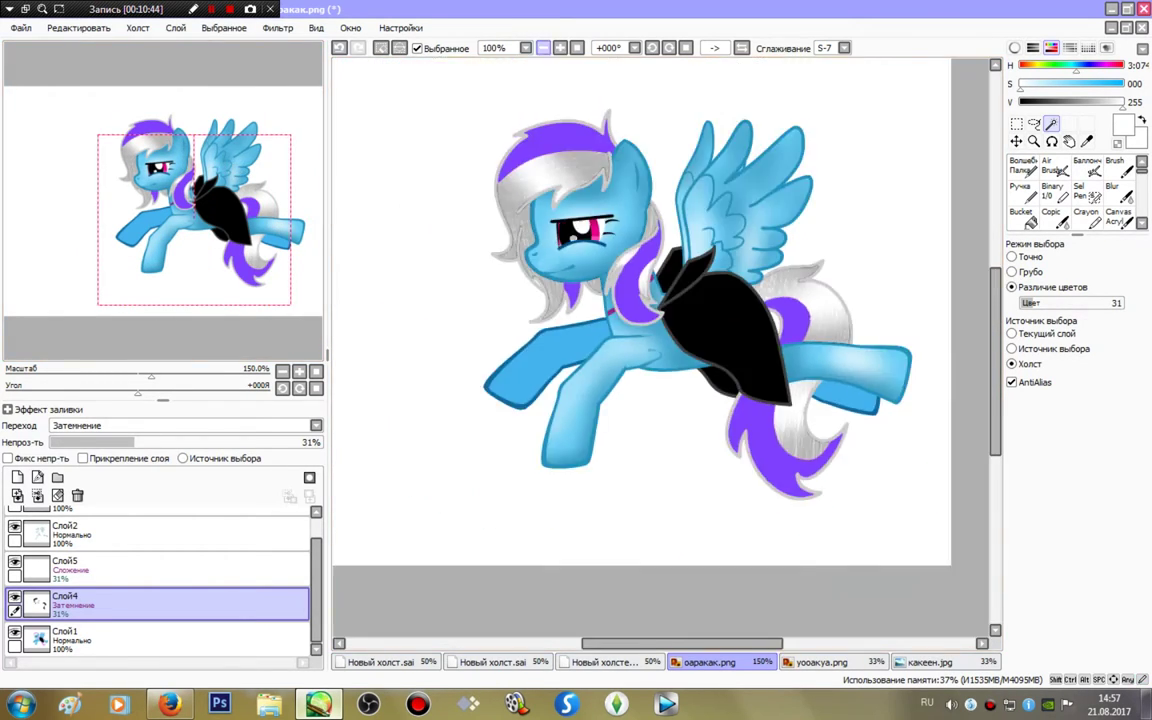
click(1087, 166)
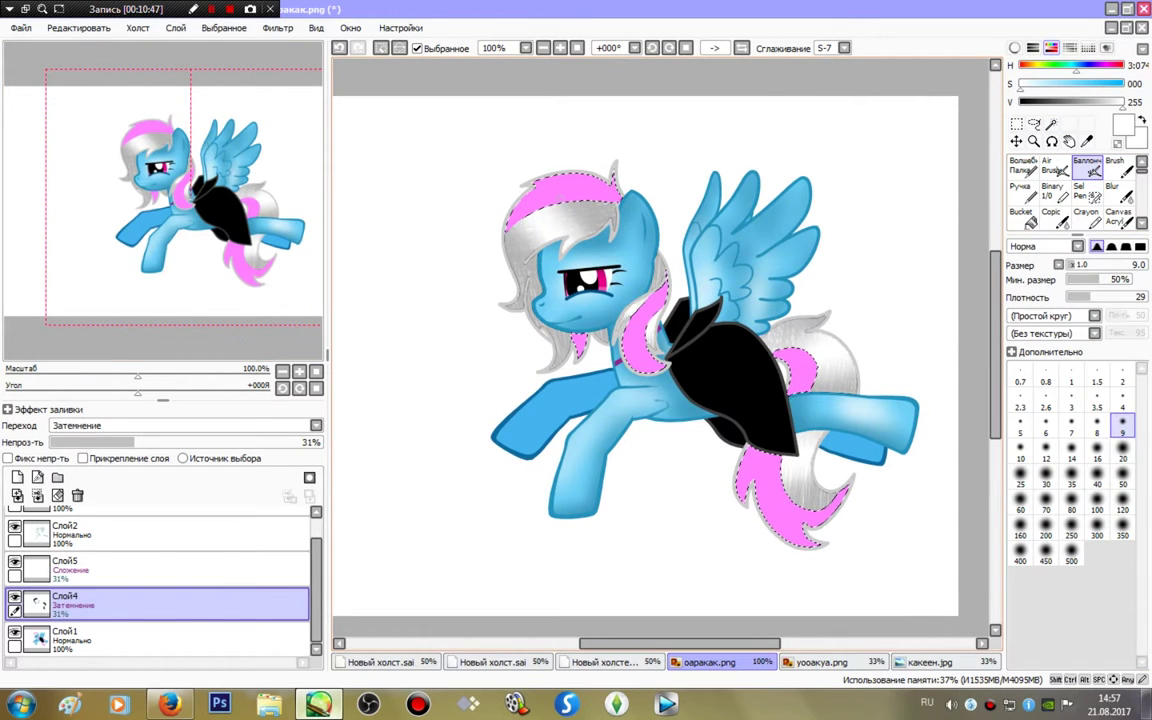
- Shade the selected mane and tail stripes on Слой4 in dark purple with the Ручка brush at size 120
key(n)
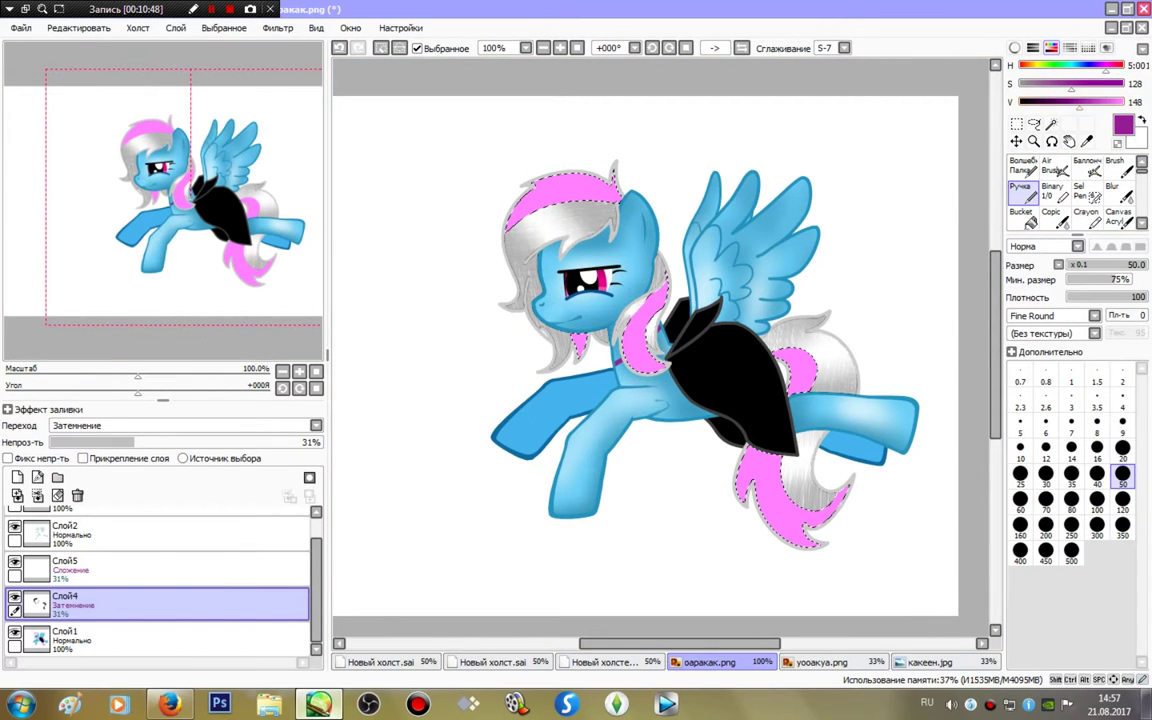
key(bracketright)
key(bracketright)
key(bracketright)
key(bracketright)
key(bracketright)
drag(533, 168, 658, 106)
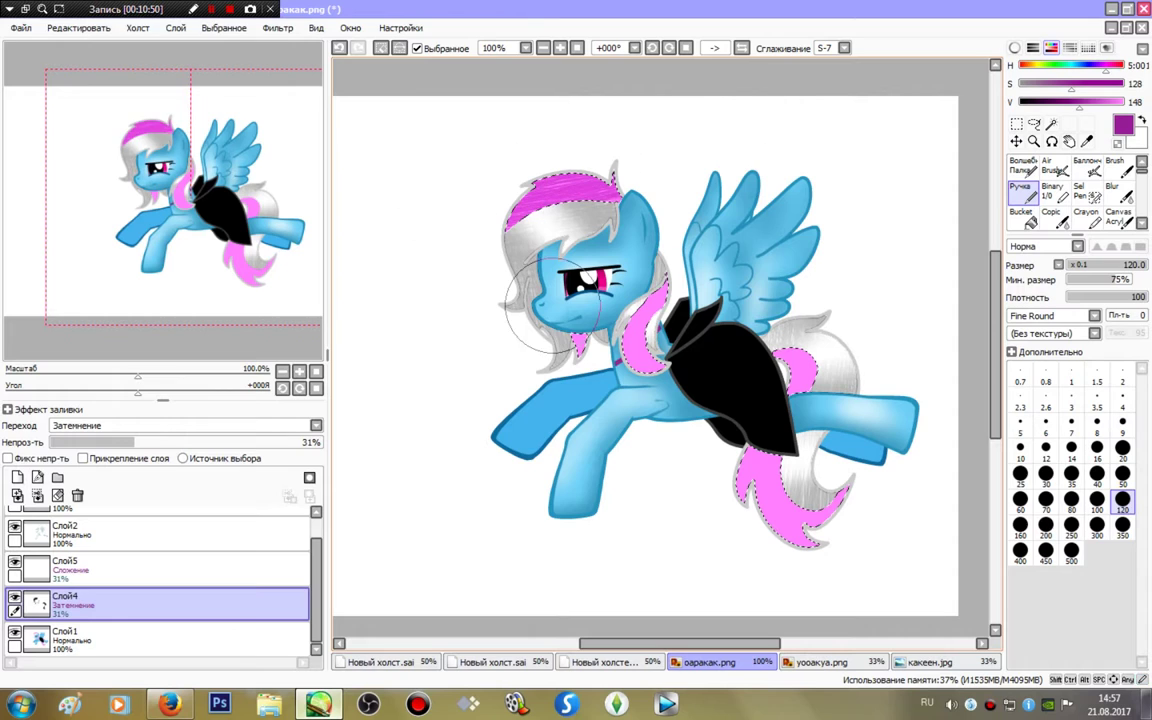
mouse_move(497, 275)
mouse_down()
mouse_move(612, 350)
mouse_move(605, 265)
mouse_move(640, 330)
mouse_up()
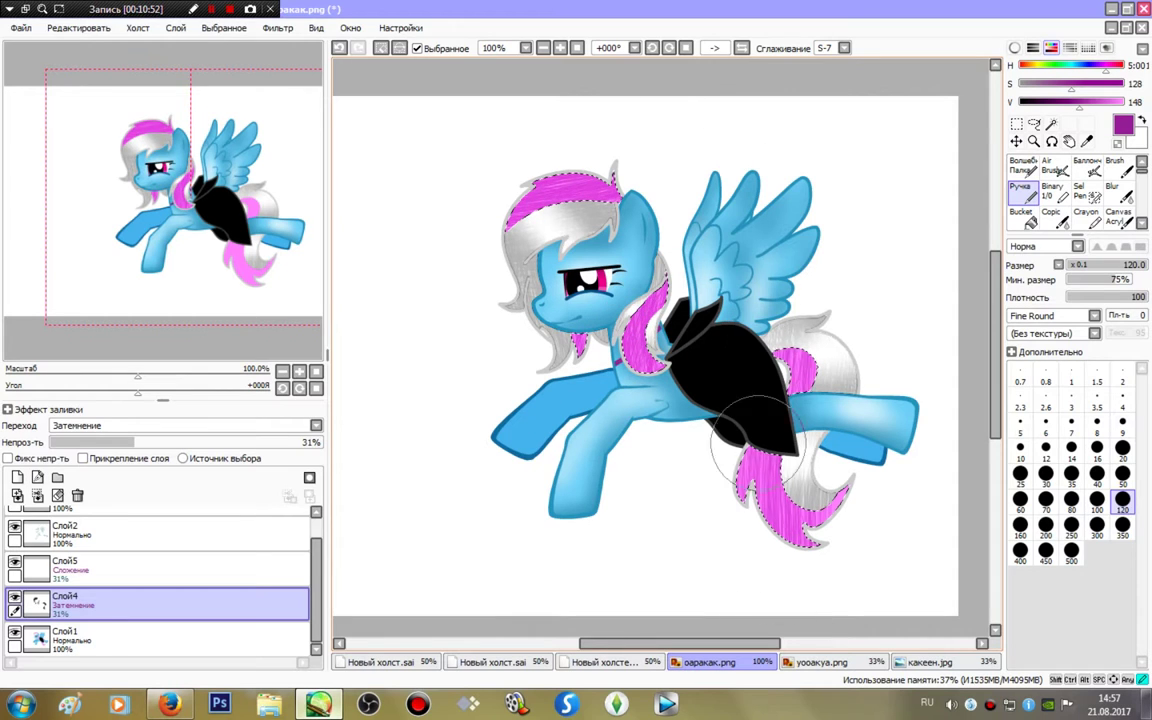
drag(780, 360, 822, 398)
- On Слой5, paint white highlights over the selected mane and tail stripes and clear the selection
alt+click(707, 356)
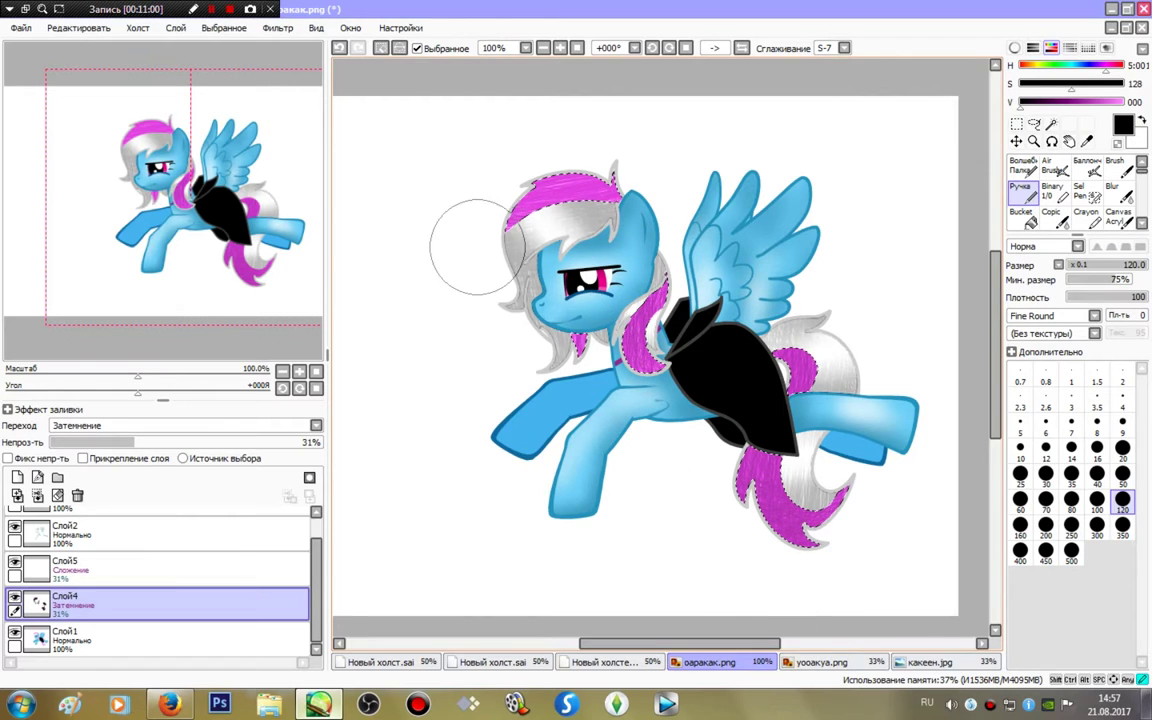
click(65, 563)
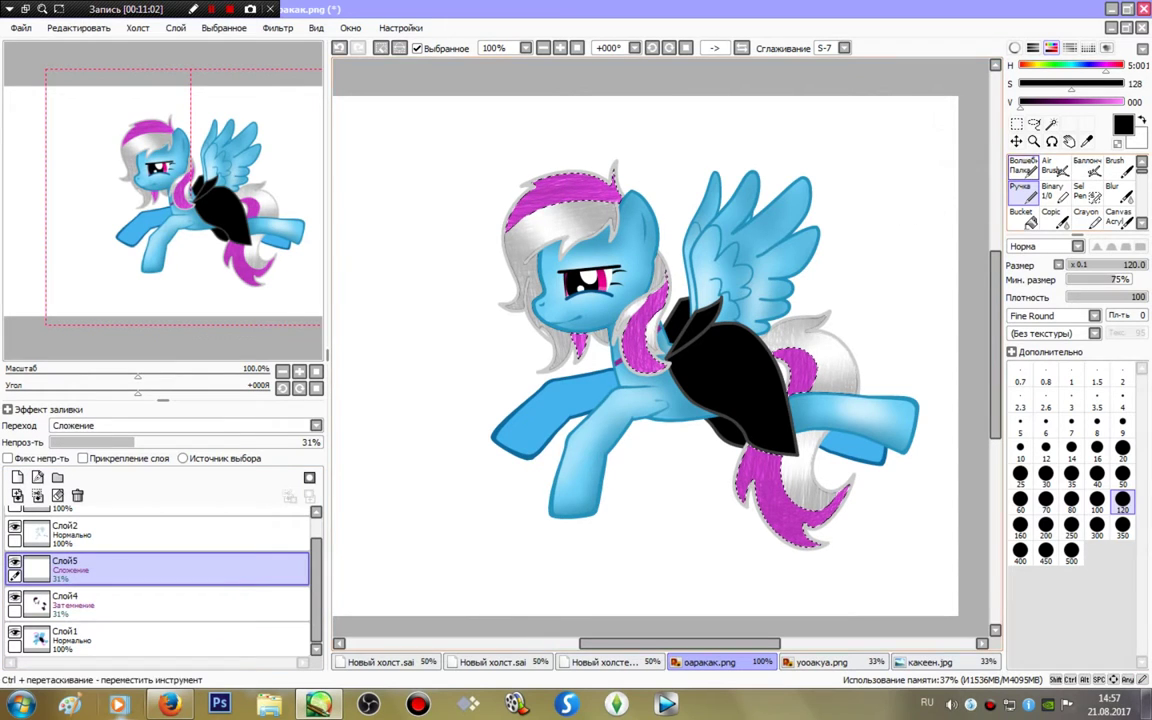
key(b)
click(1022, 165)
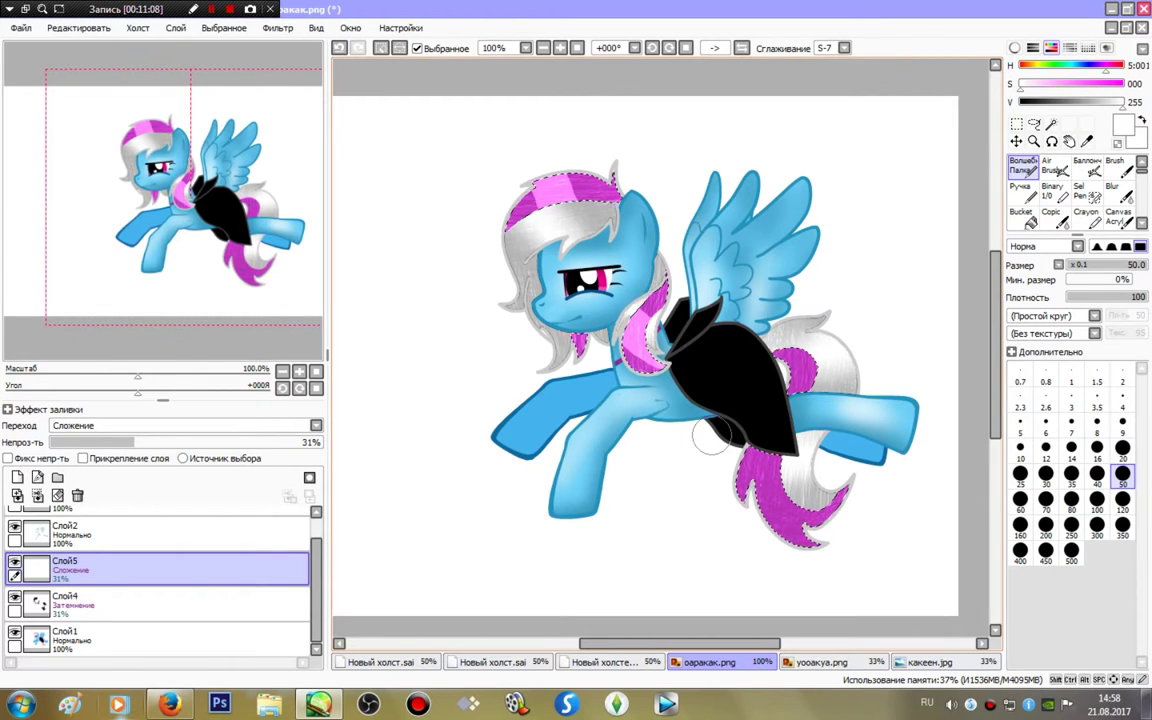
key(b)
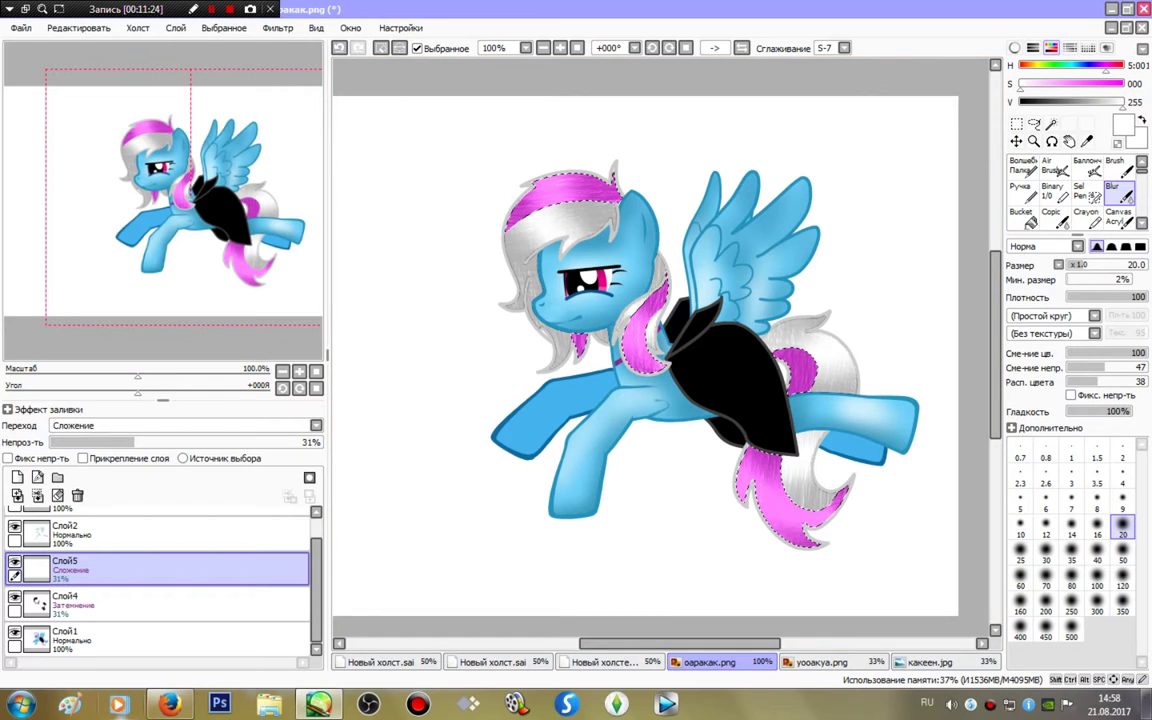
key(ctrl+d)
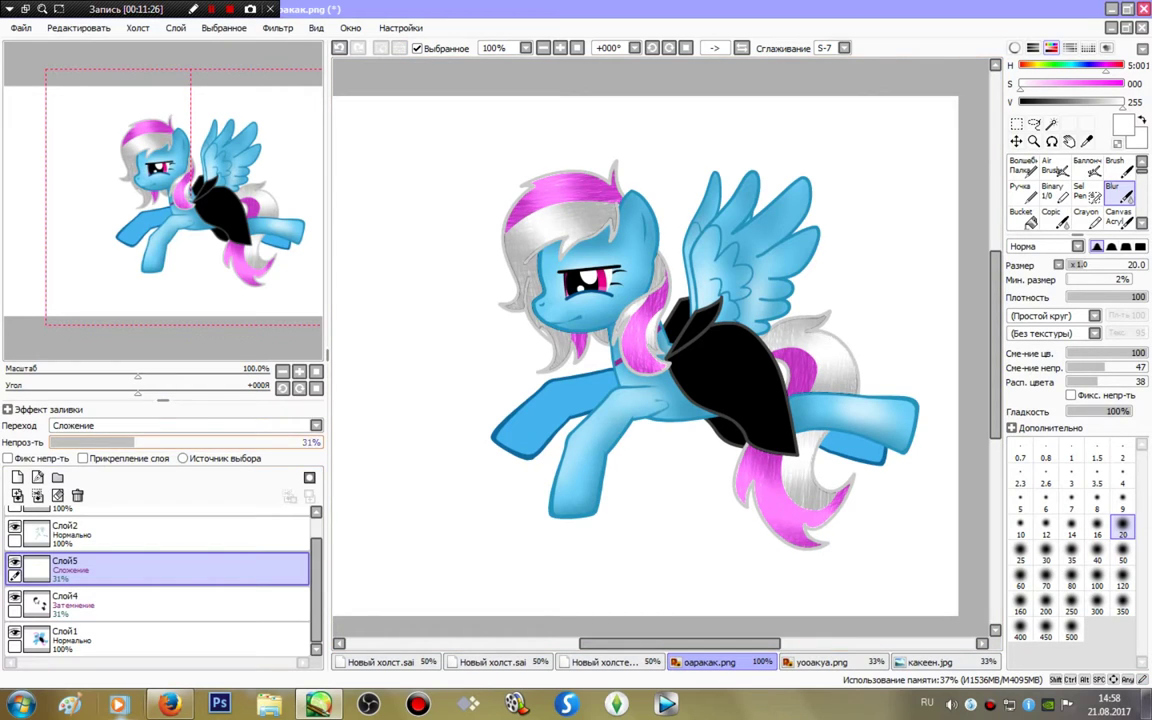
- Set the opacity of Слой5 to 21% and merge Слой4 and Слой5 down into Слой1
drag(133, 441, 104, 441)
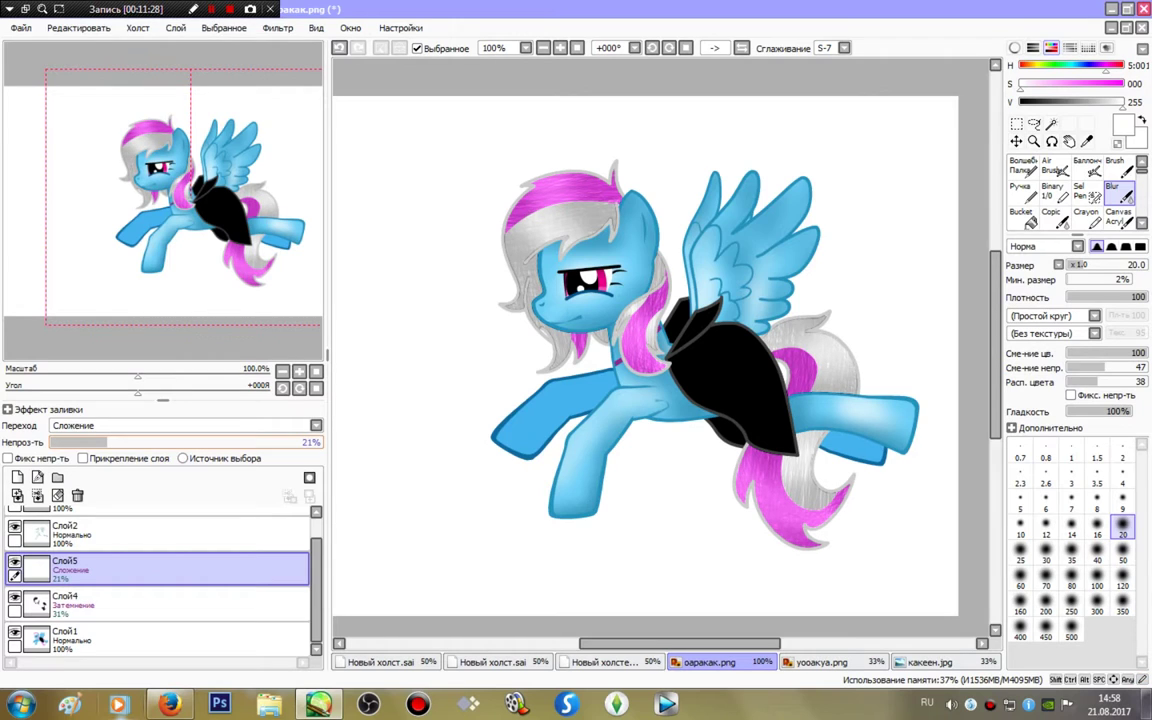
click(150, 603)
key(ctrl+e)
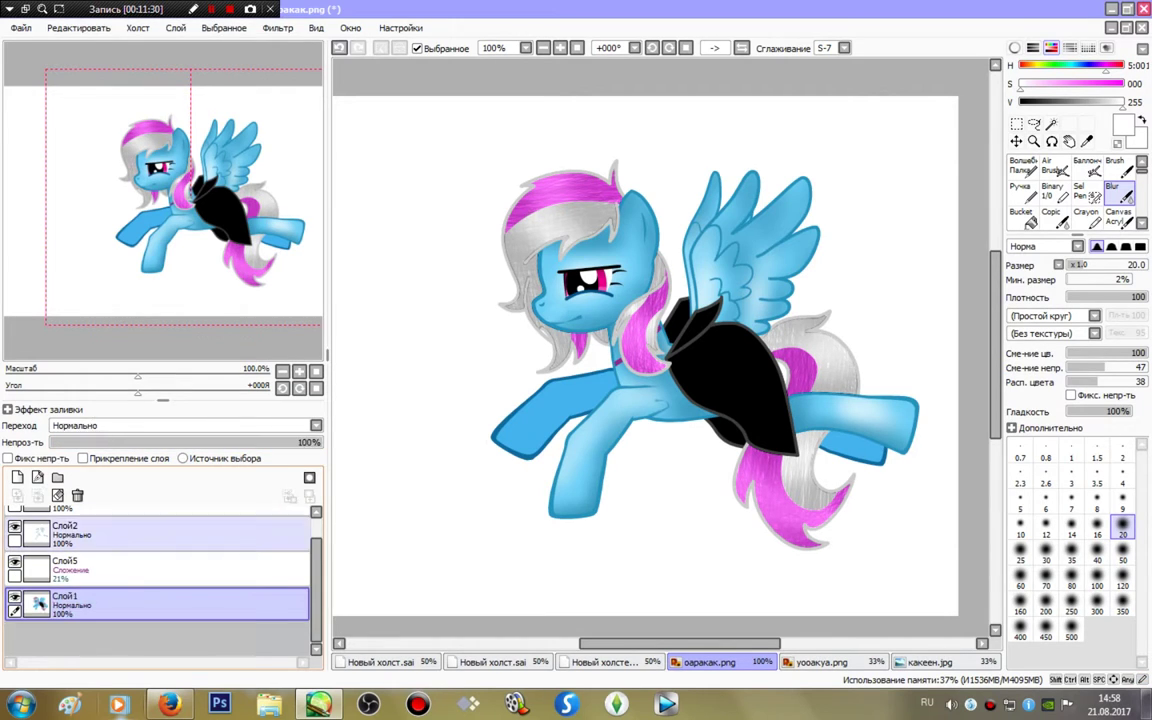
click(150, 568)
key(ctrl+e)
- With Слой2 active, select the pony's far front and hind legs with the Magic Wand
click(150, 533)
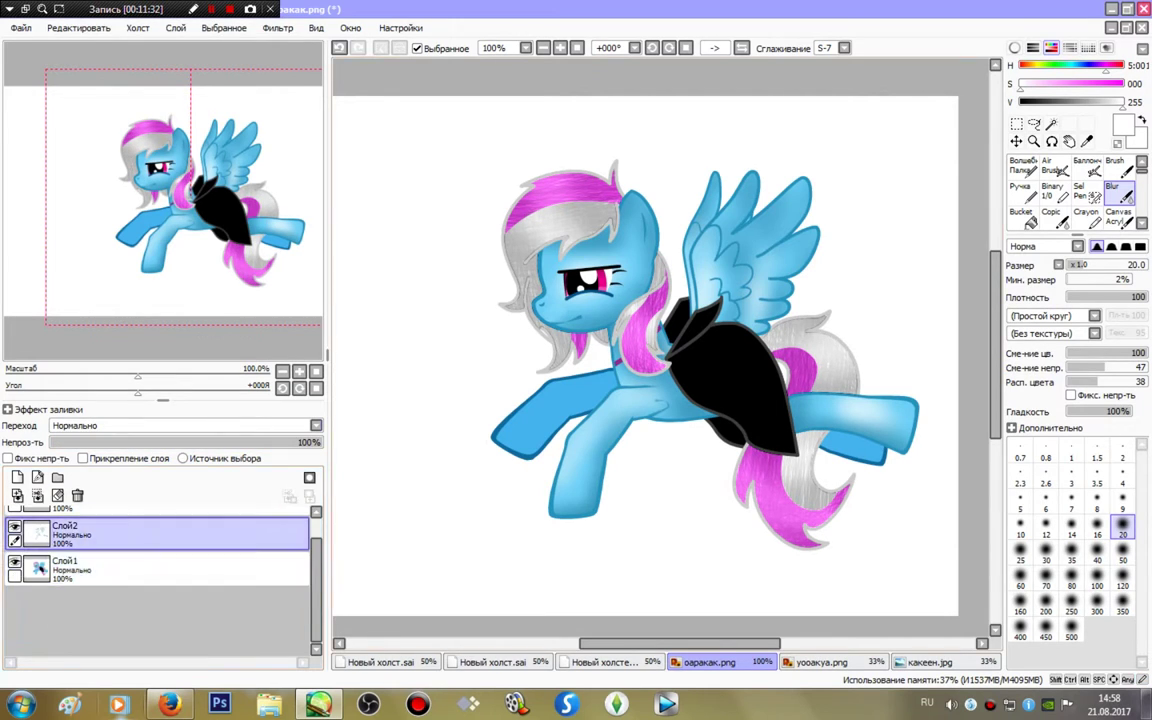
click(1051, 123)
click(545, 410)
click(845, 440)
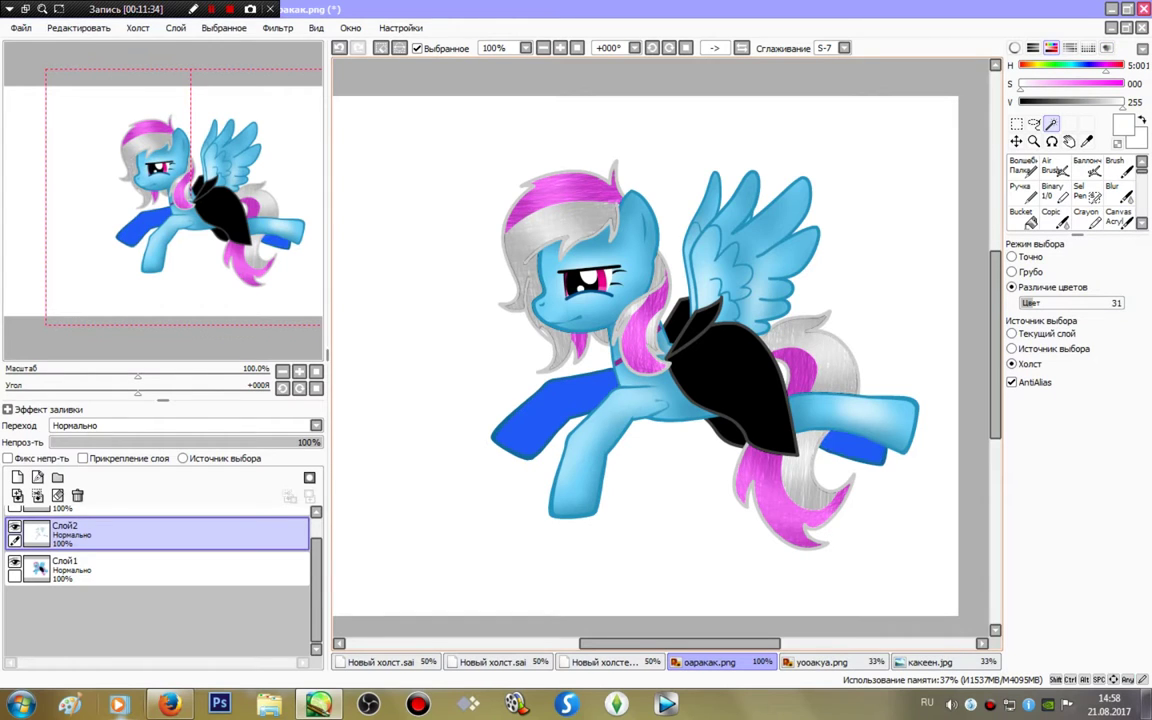
- Shade the selected far legs in dark blue with the Баллон brush at size 50
alt+click(830, 410)
click(1087, 167)
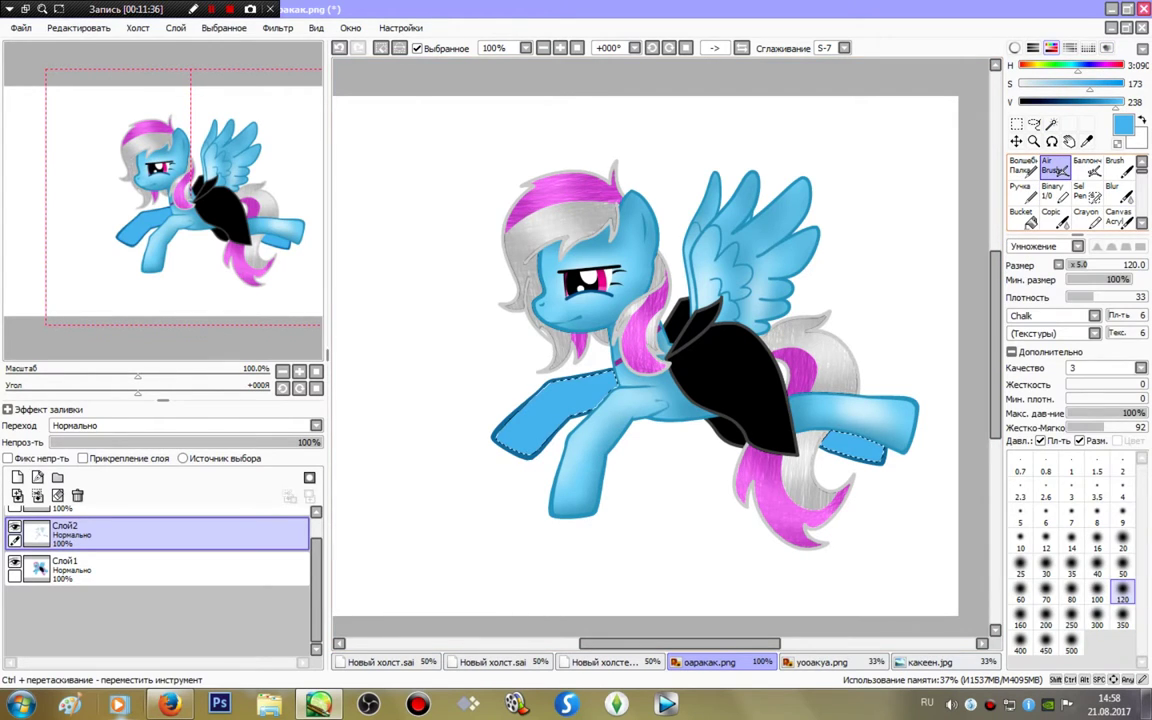
click(1074, 101)
click(1122, 477)
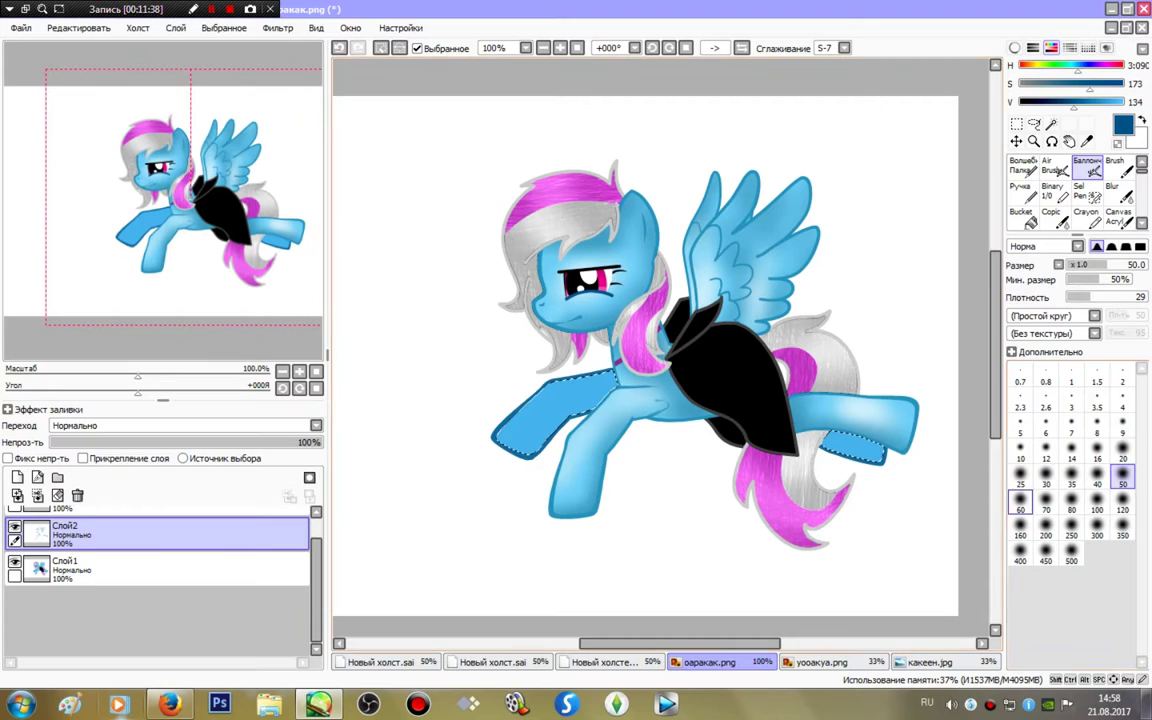
mouse_move(565, 415)
mouse_down()
mouse_move(494, 463)
mouse_move(600, 390)
mouse_up()
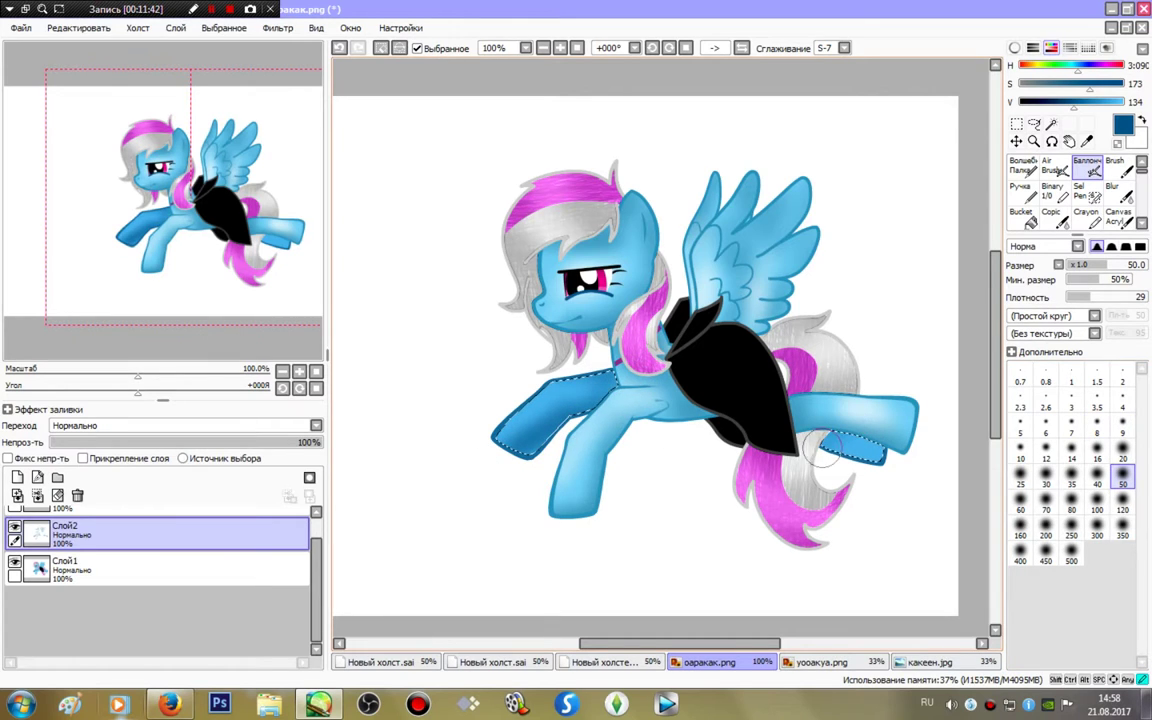
- On Слой3, paint soft white highlights on the selected far legs
click(17, 477)
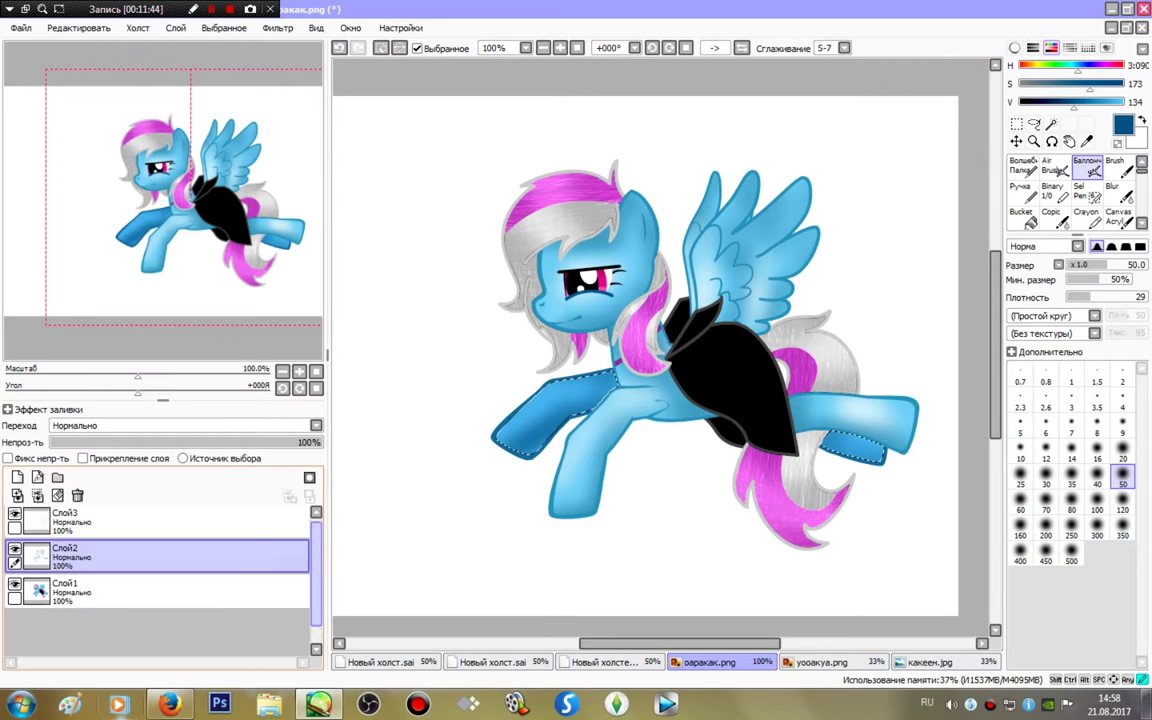
click(60, 524)
drag(1074, 101, 1026, 84)
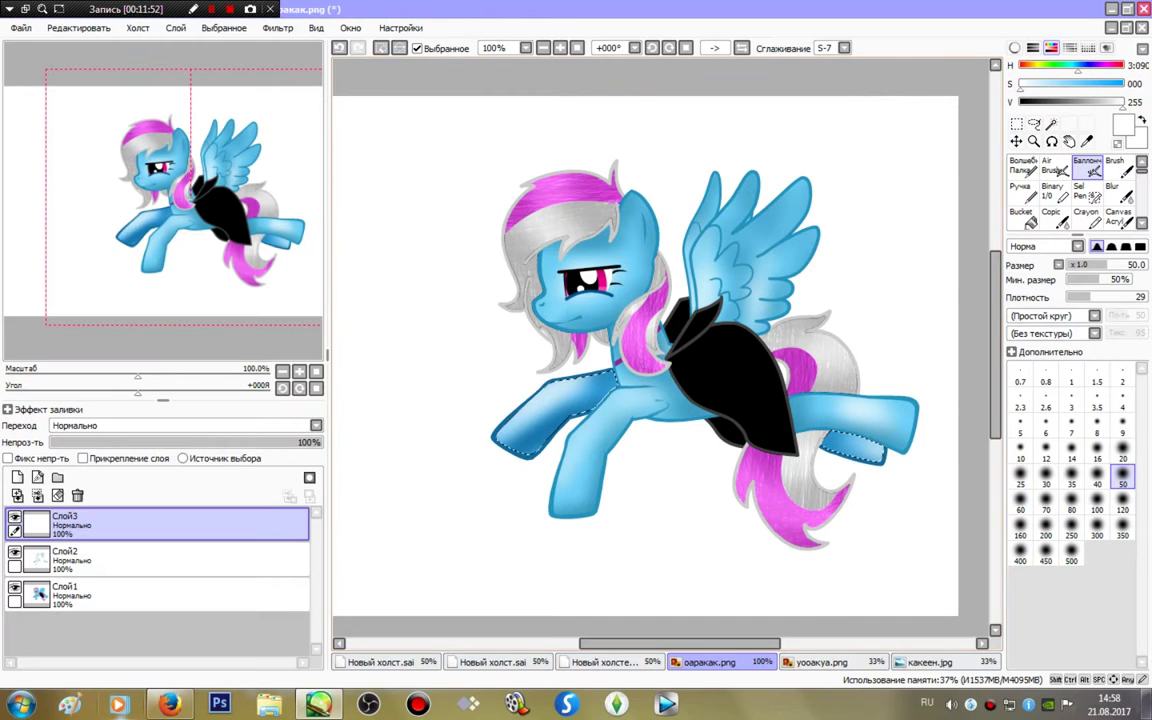
- Select the black cape with the Magic Wand and paint white highlights on it on Слой3 with the Баллон brush
key(w)
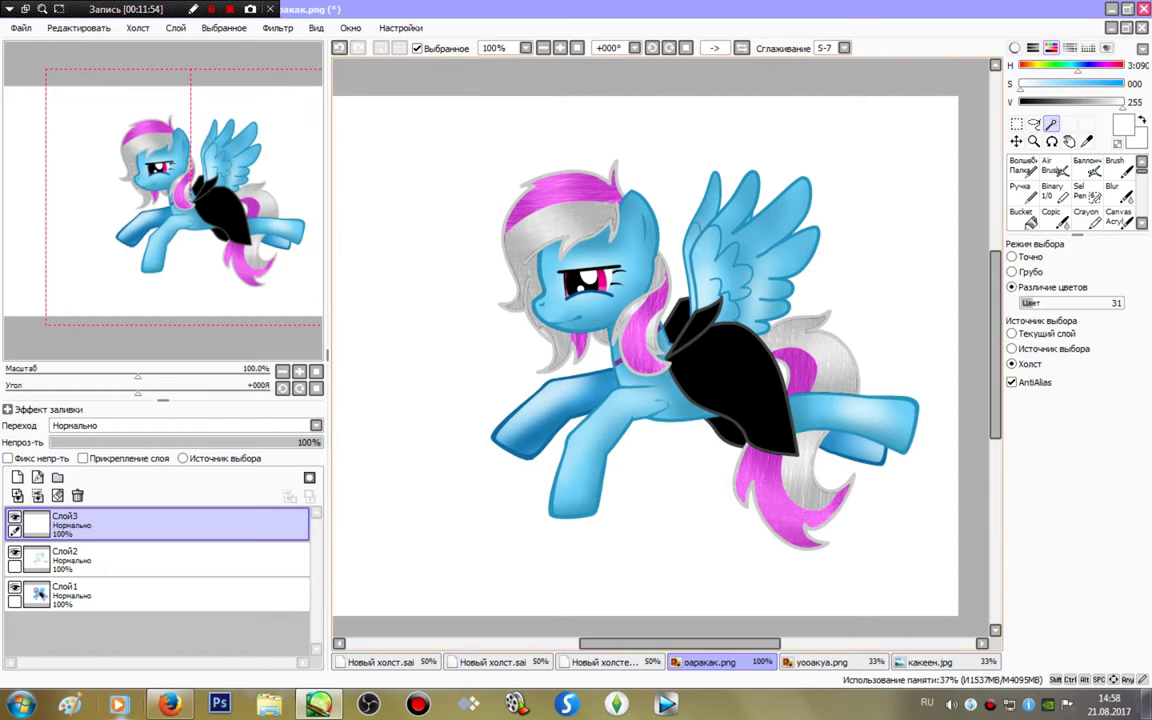
click(654, 387)
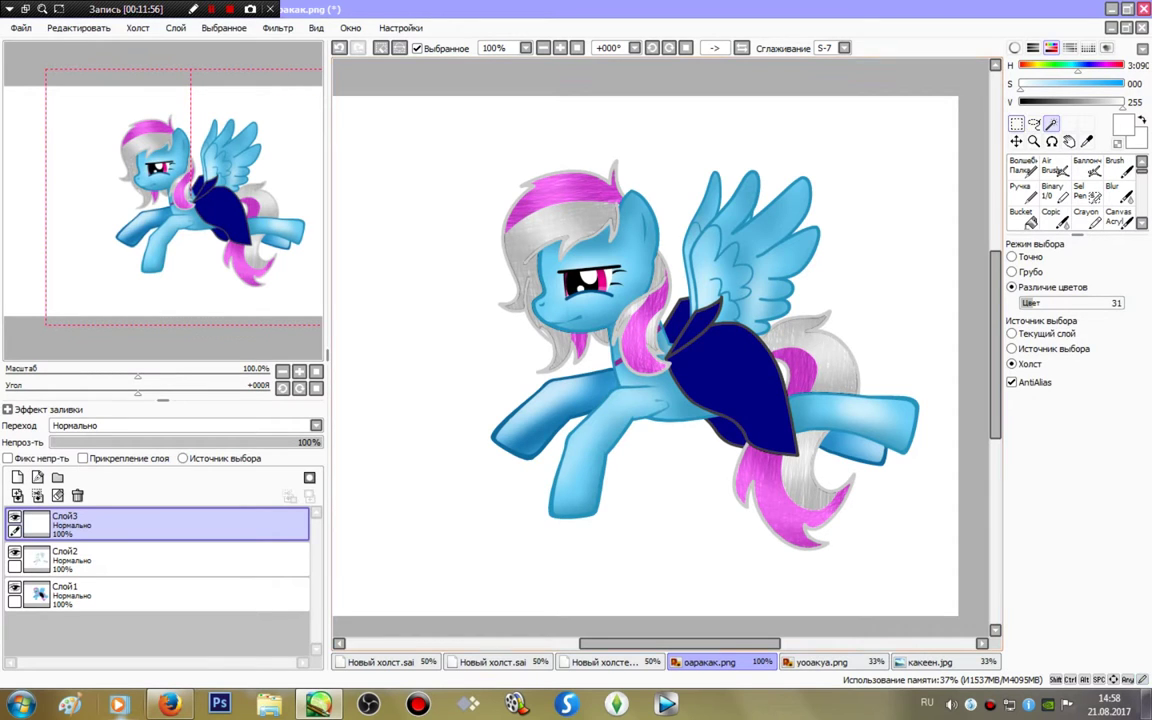
key(v)
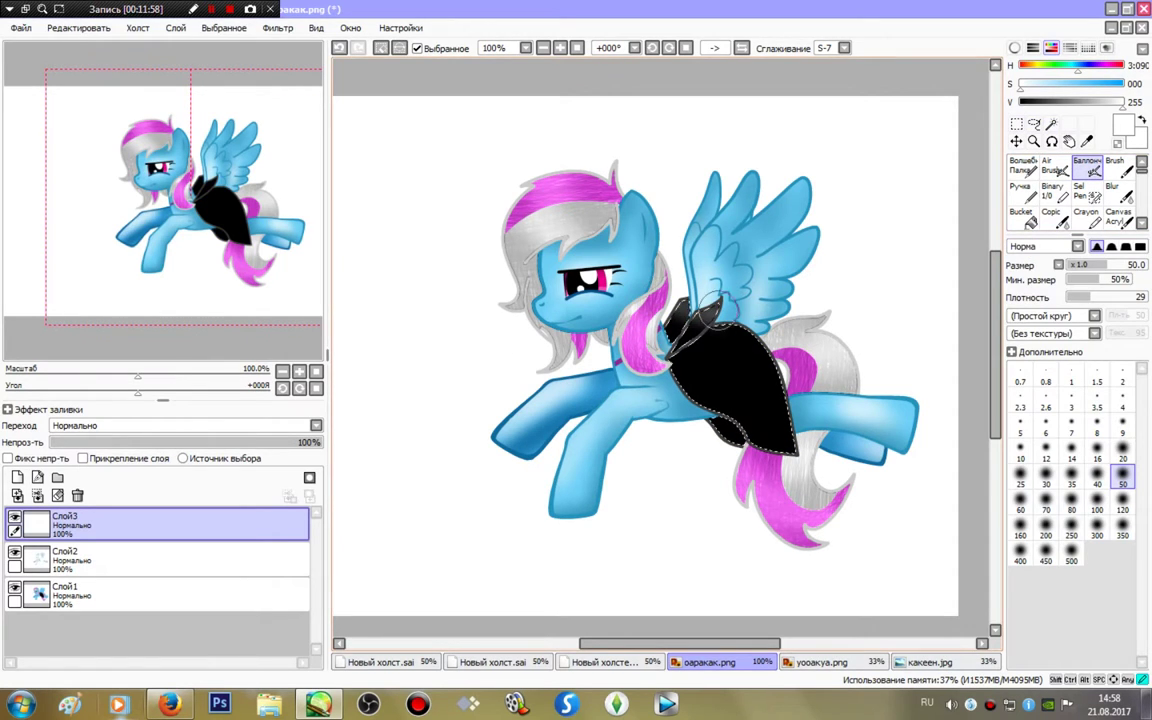
mouse_move(645, 285)
mouse_down()
mouse_move(705, 335)
mouse_move(690, 400)
mouse_move(766, 433)
mouse_up()
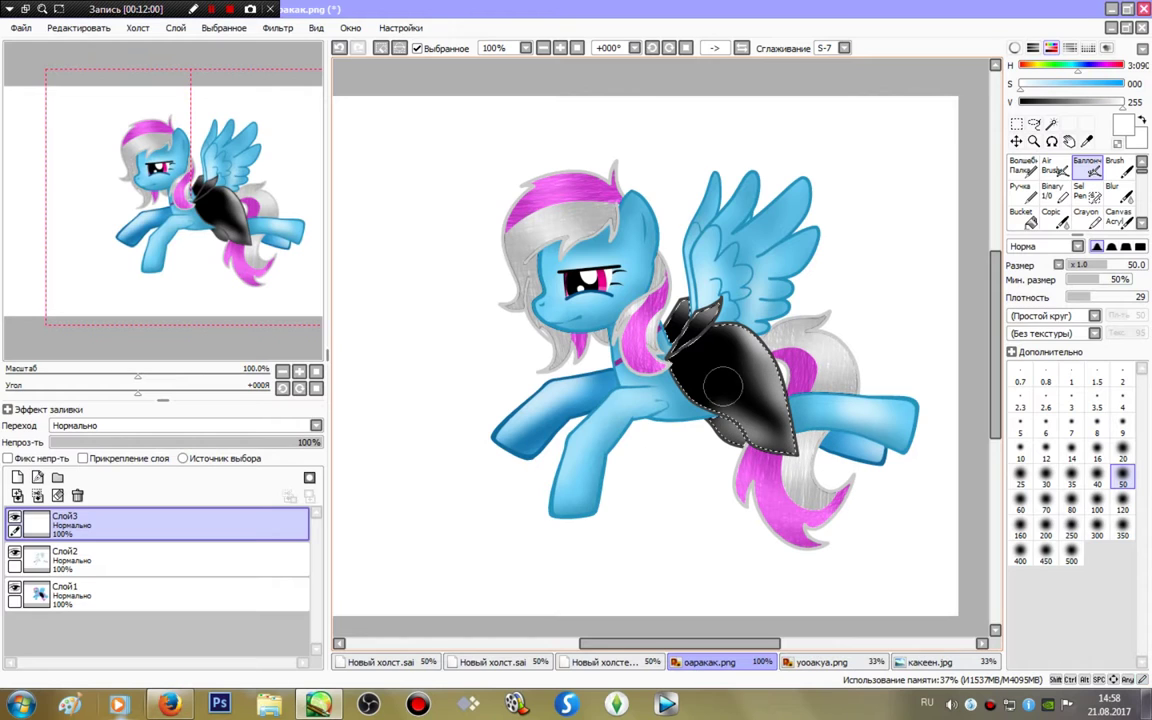
- Shade the cape with black on Слой2, then reactivate Слой3 and clear the selection
alt+click(628, 300)
ctrl+shift+click(645, 335)
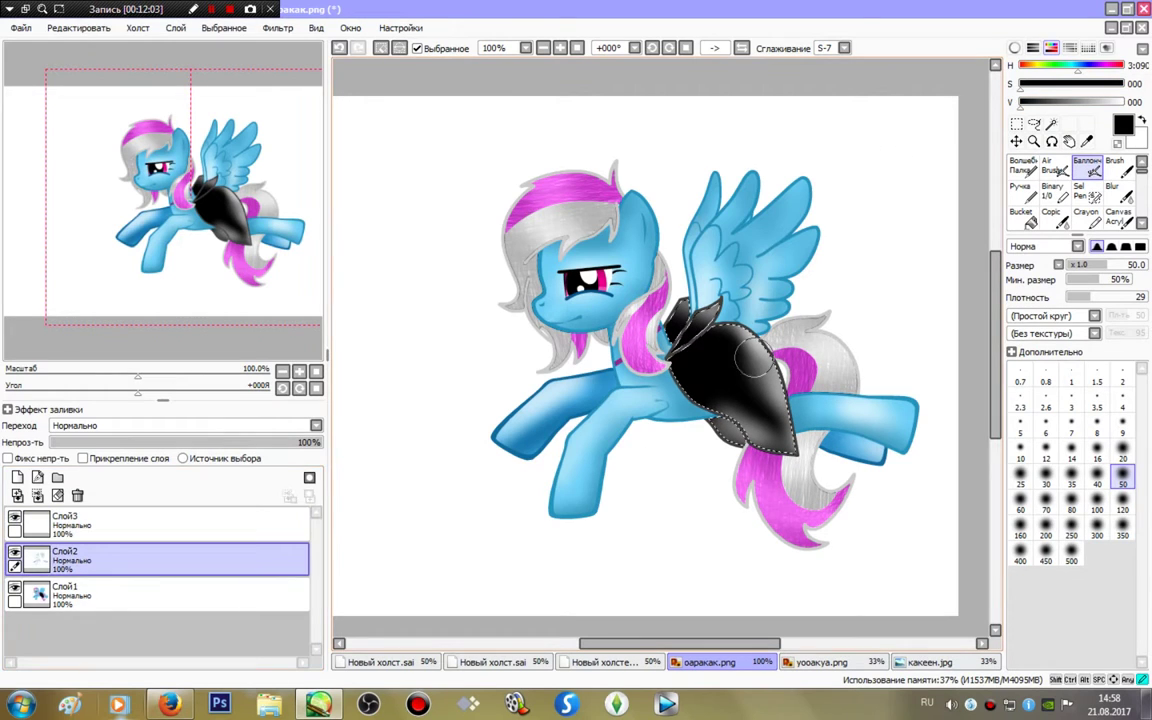
click(150, 523)
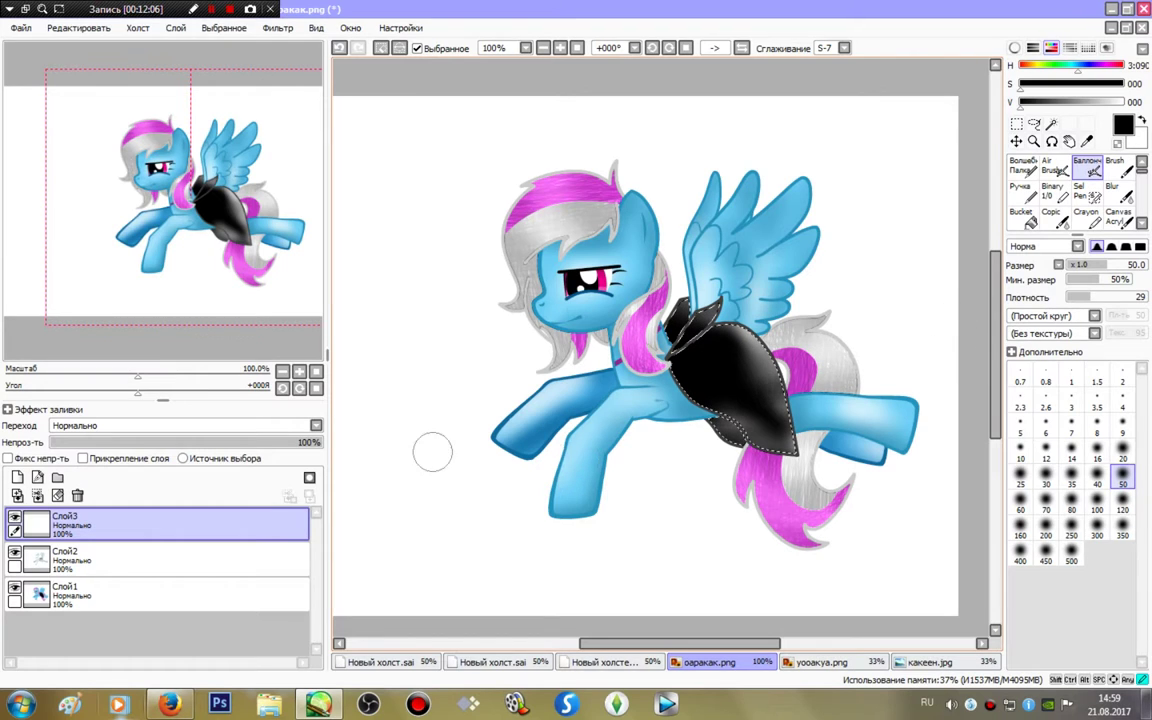
key(ctrl+d)
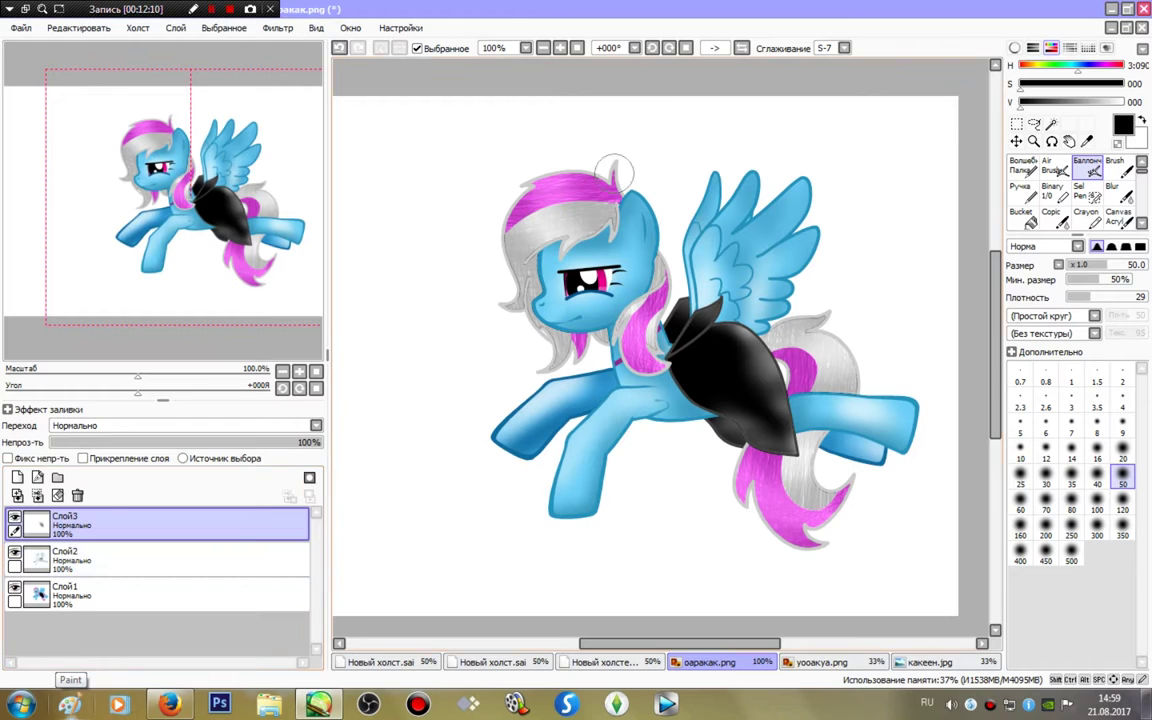
- Try merging Слой2 down into Слой1 and undo the merge
key(ctrl+plus)
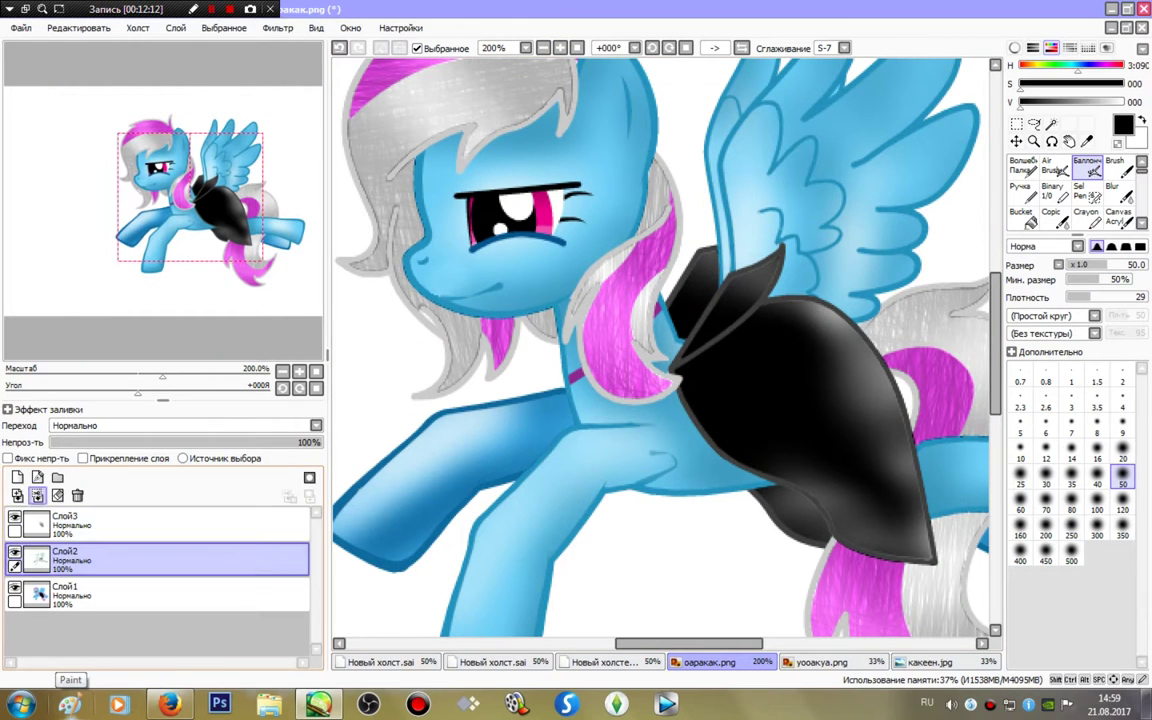
click(37, 495)
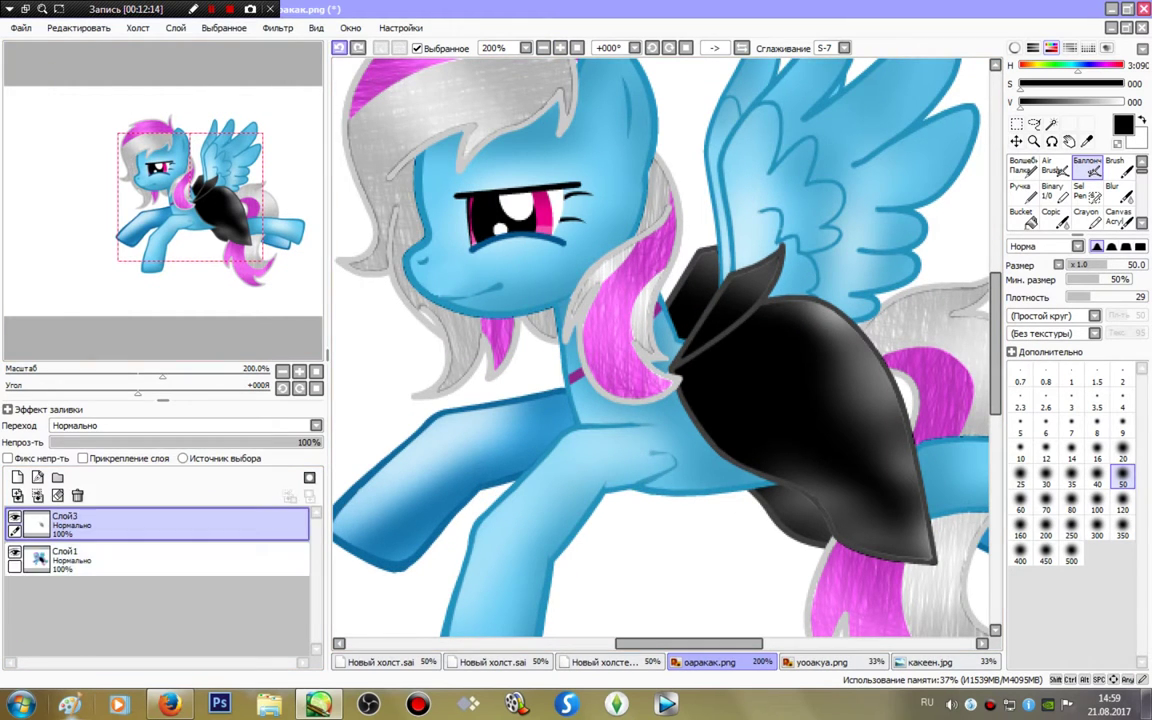
key(ctrl+z)
- Set the blending mode of Слой2 to Затемнение and that of Слой3 to Сложение with 41% opacity
click(185, 425)
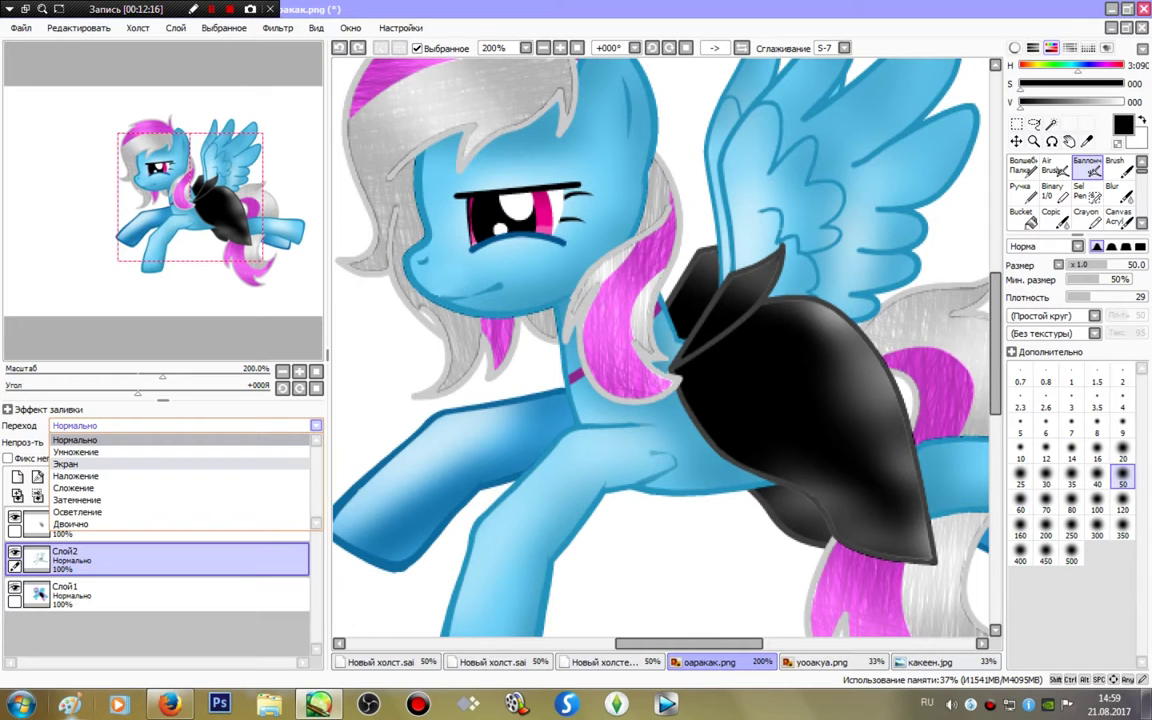
click(76, 499)
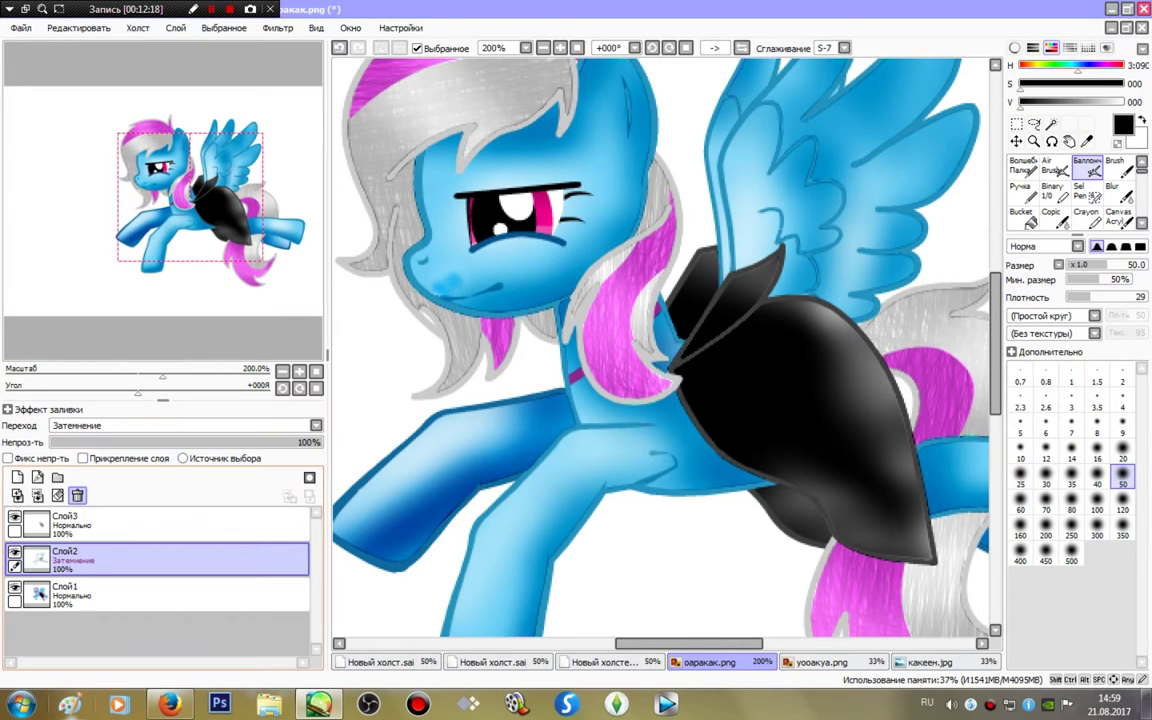
click(65, 522)
click(316, 425)
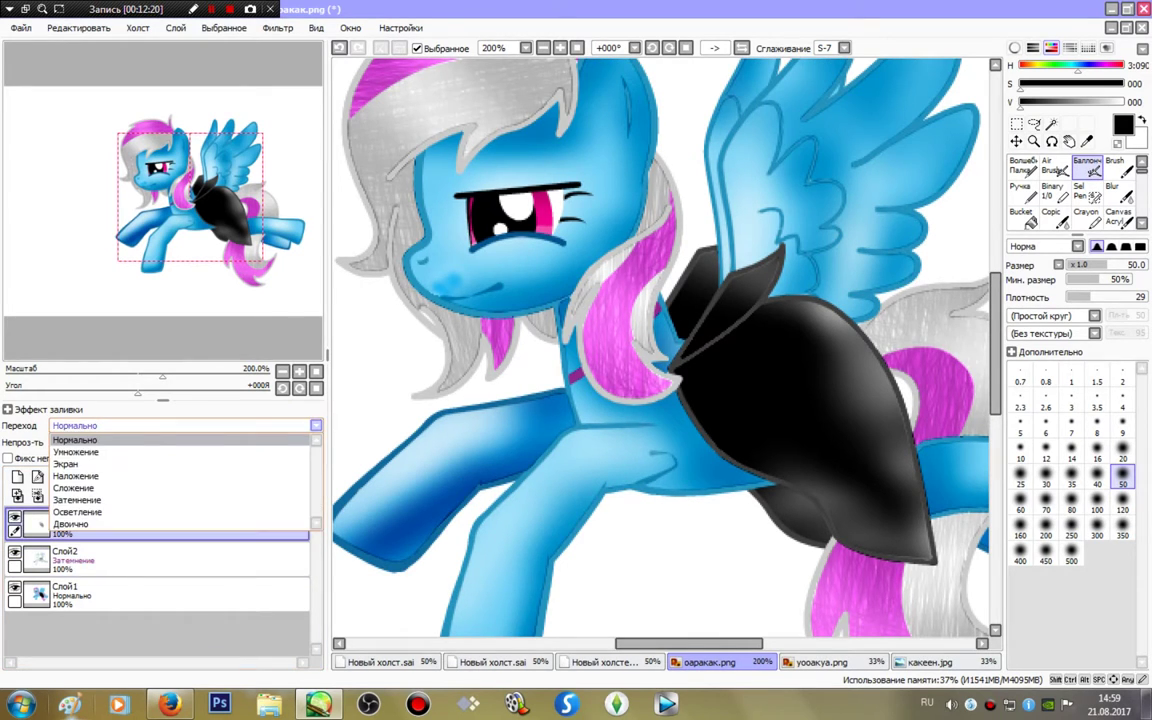
click(73, 487)
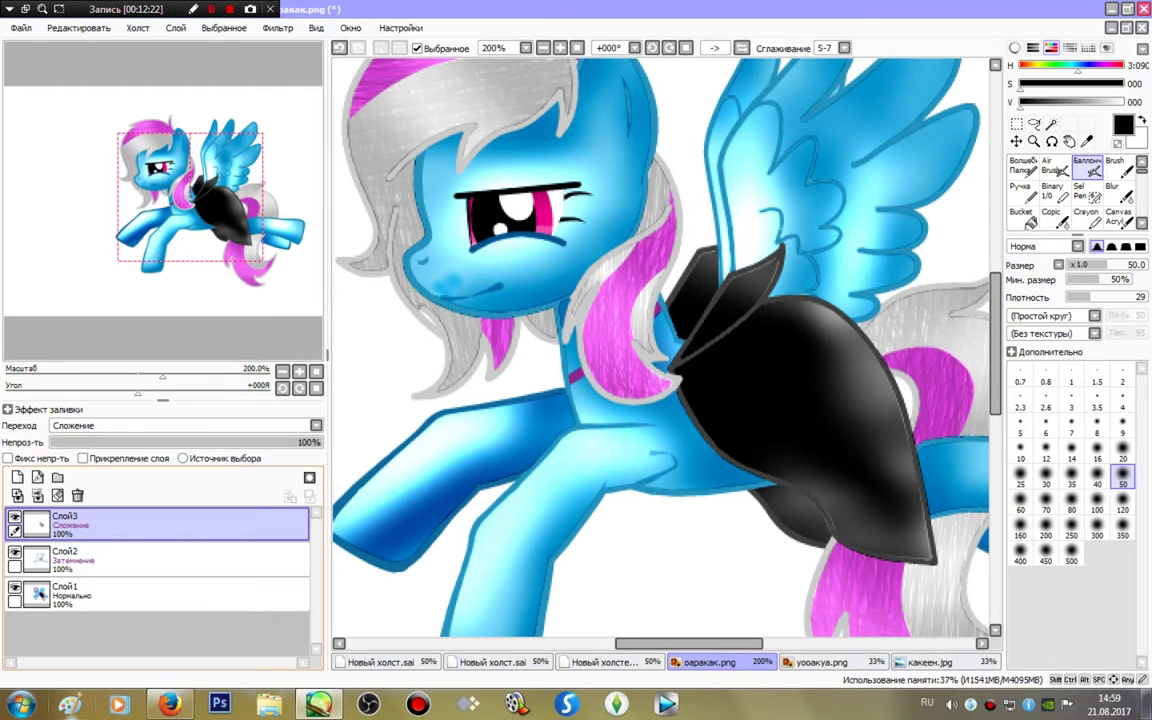
drag(240, 442, 175, 442)
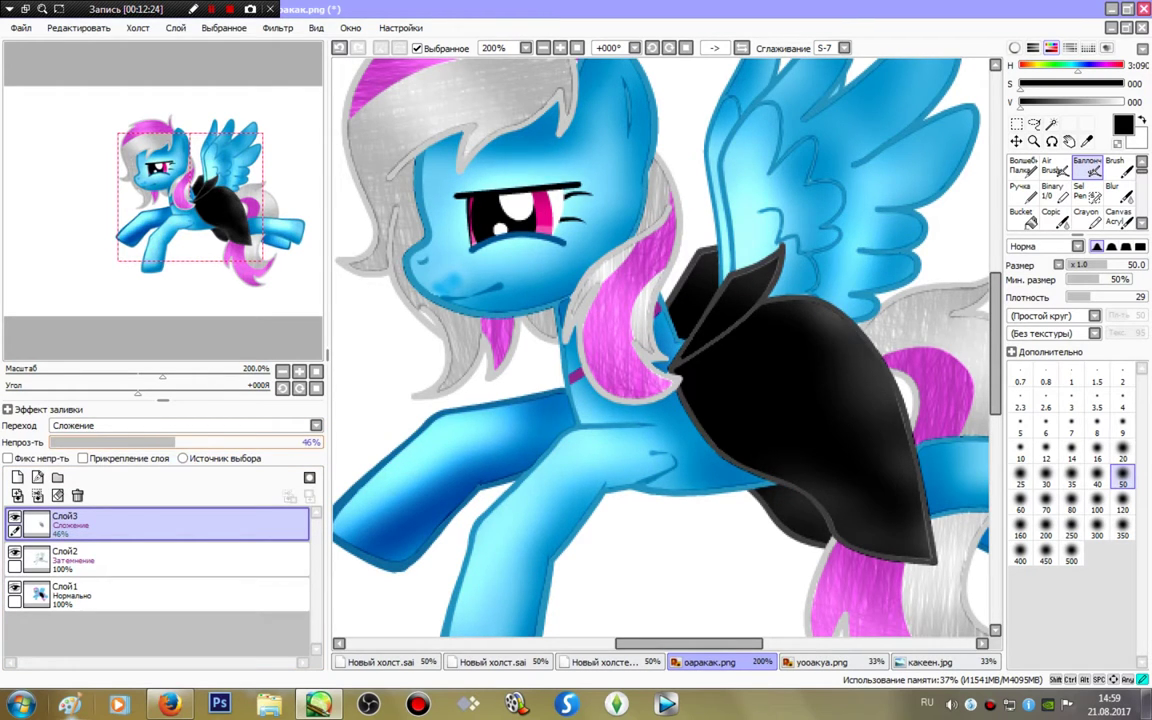
- Reduce the opacity of Слой2 to 59% and merge Слой2 and Слой3 down into Слой1
click(65, 556)
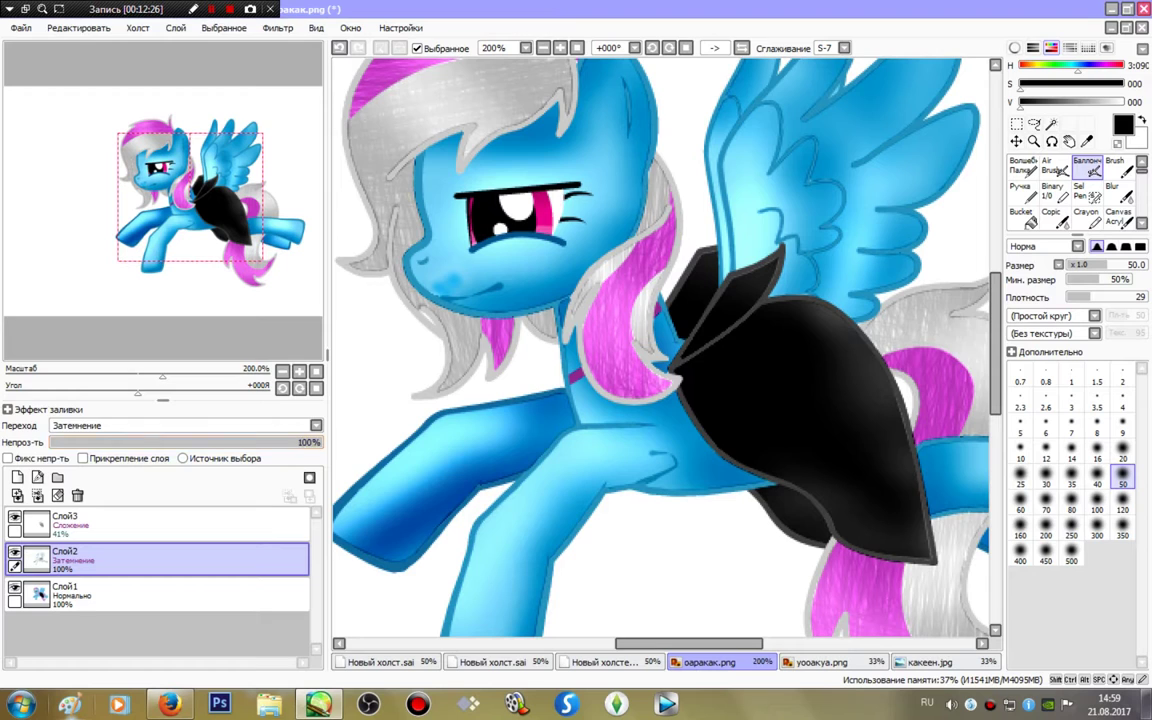
click(240, 442)
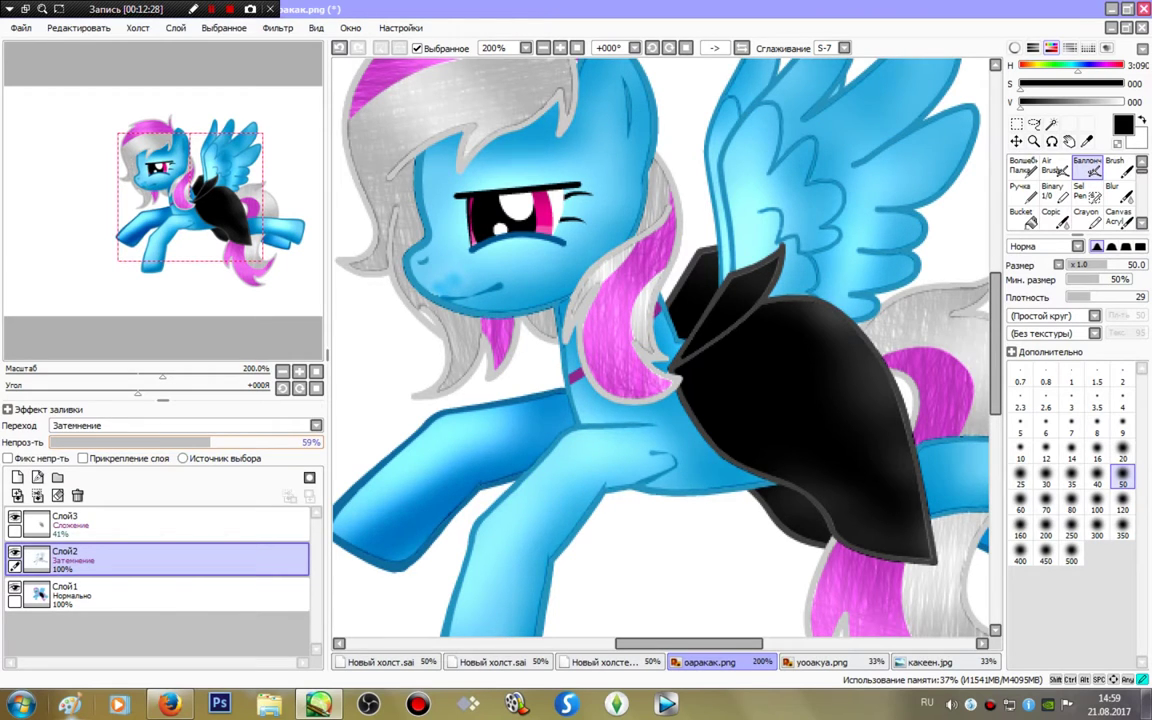
click(37, 495)
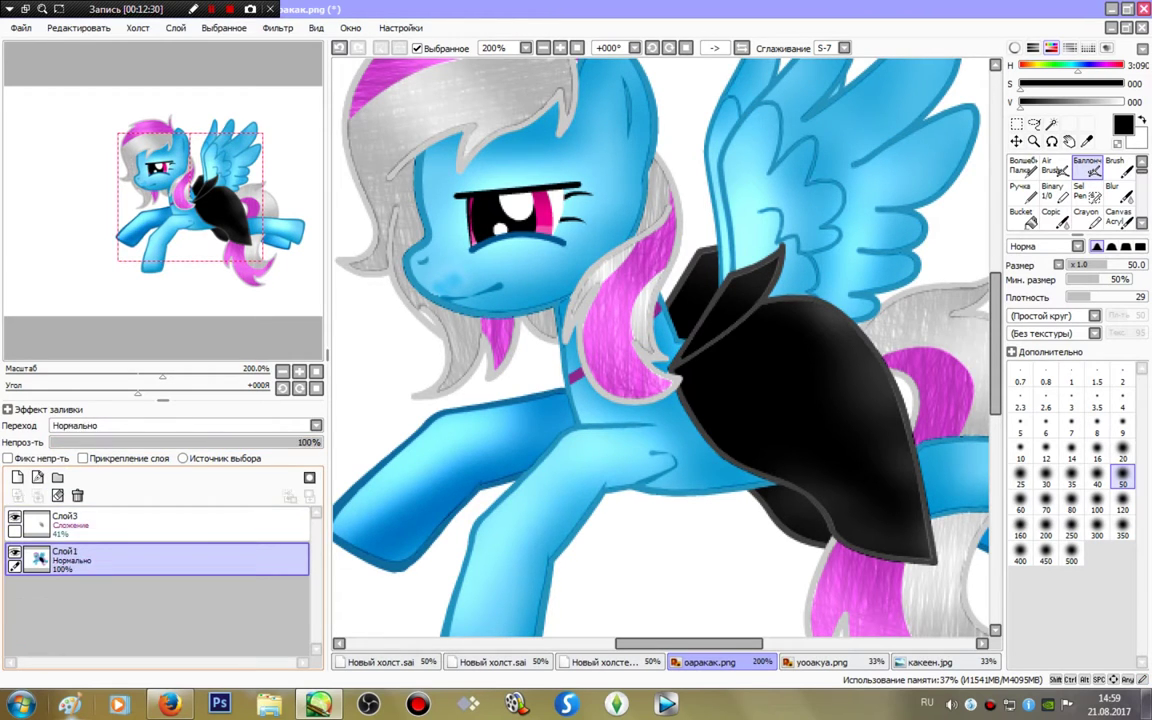
click(65, 520)
click(37, 495)
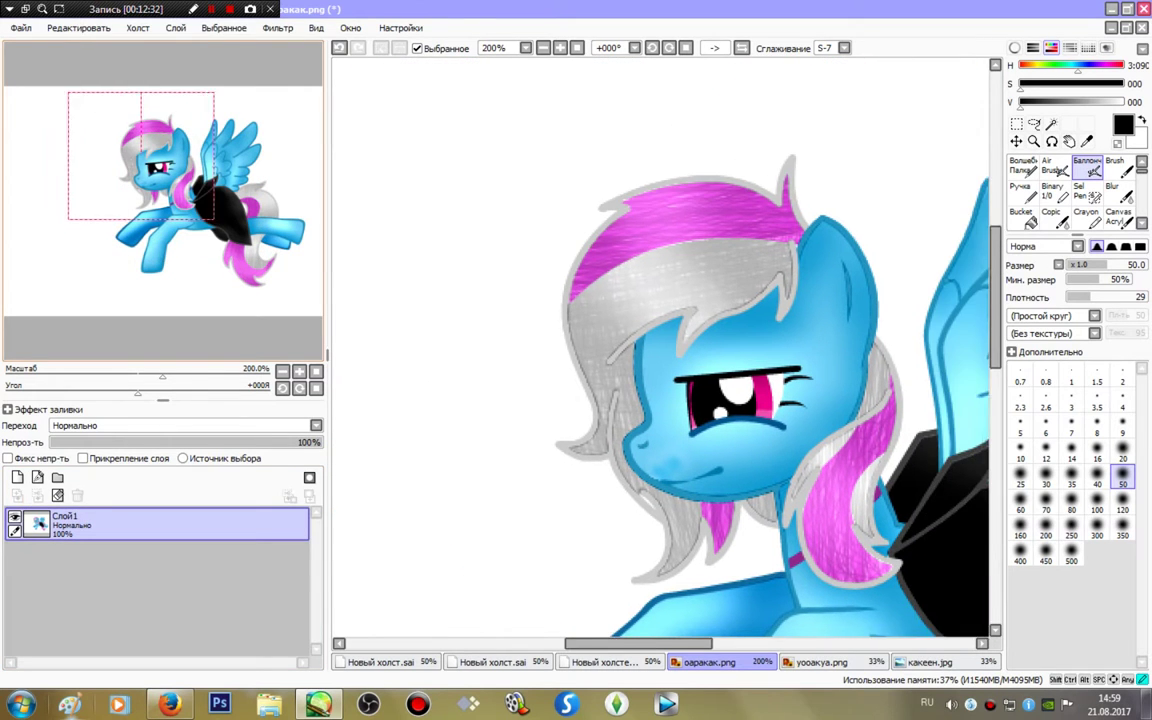
- Select both pink iris areas of the pony's eye with the Sel Pen at sizes 9 and 4
scroll(660, 345, up, 3)
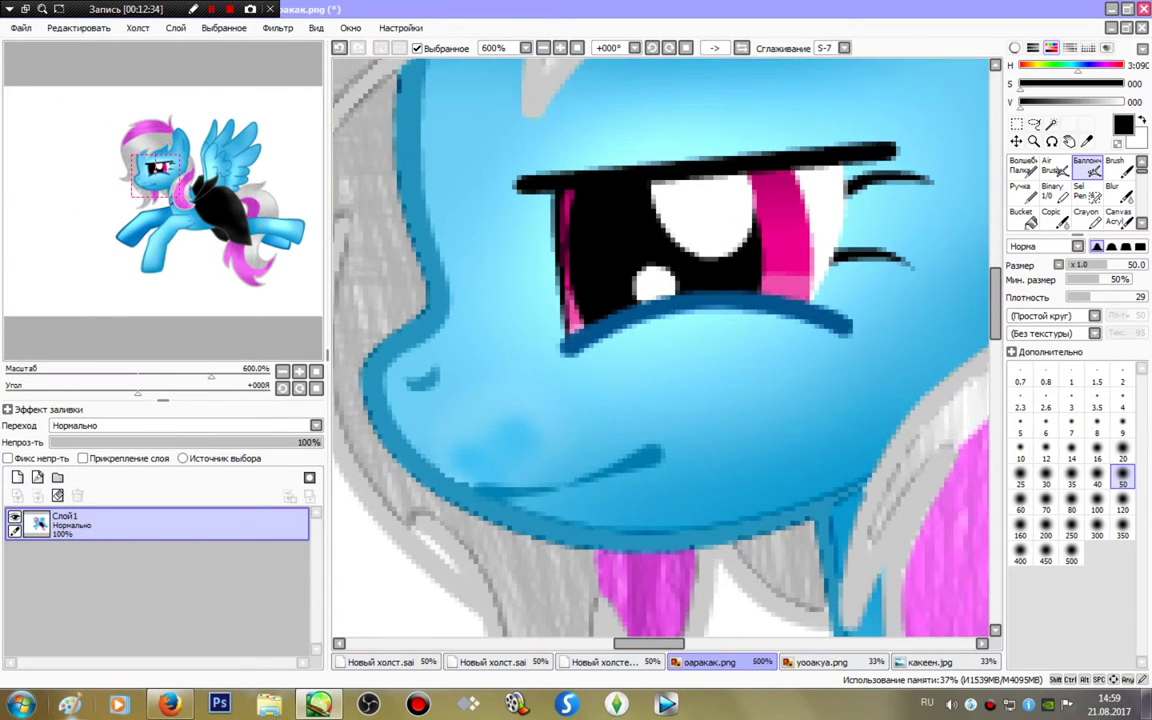
key(q)
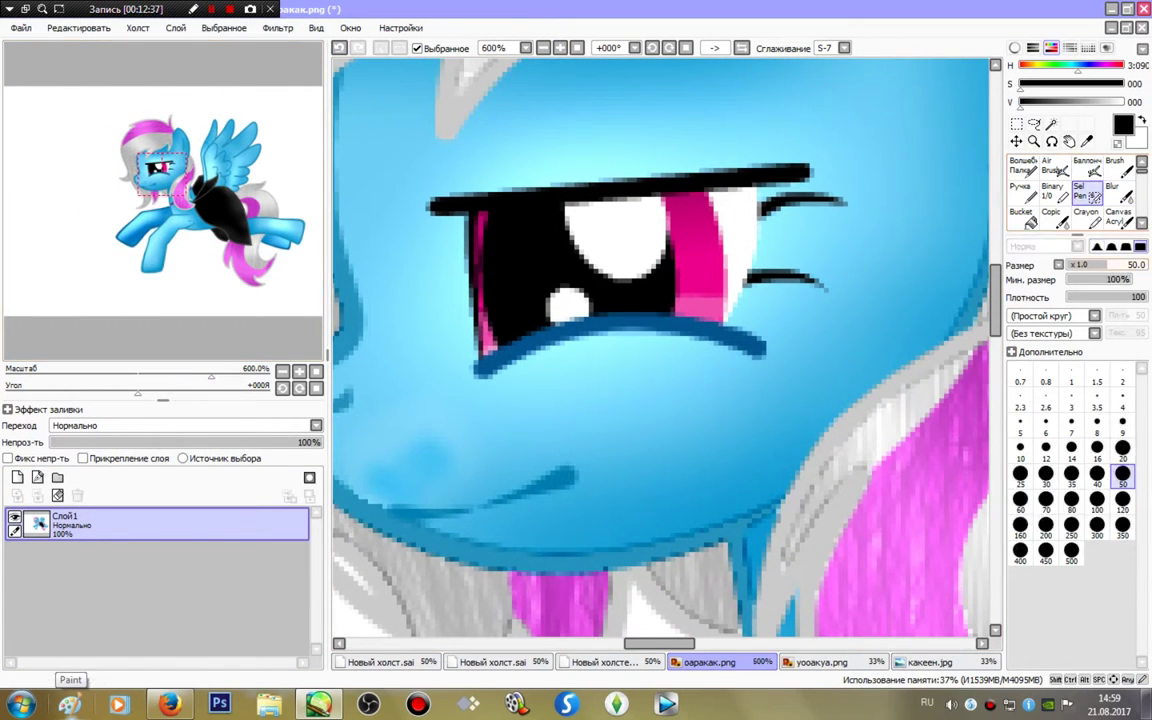
click(1122, 421)
mouse_move(690, 306)
mouse_down()
mouse_move(687, 203)
mouse_move(680, 238)
mouse_move(690, 207)
mouse_move(707, 212)
mouse_move(705, 300)
mouse_up()
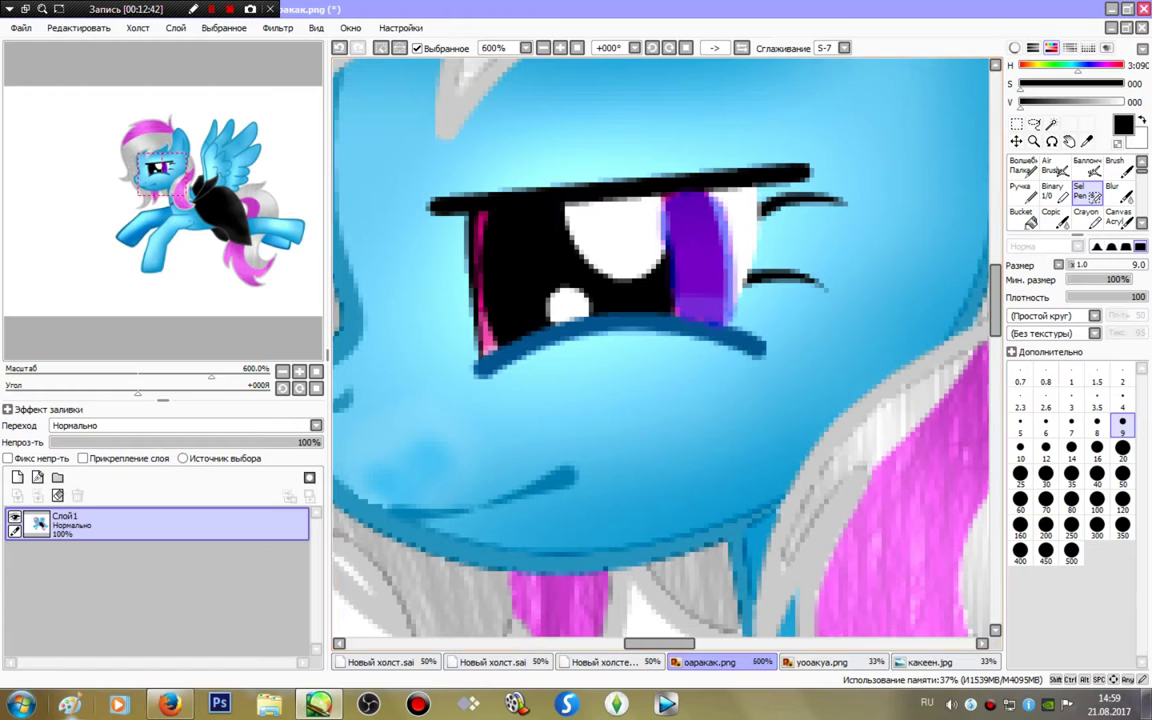
click(1122, 407)
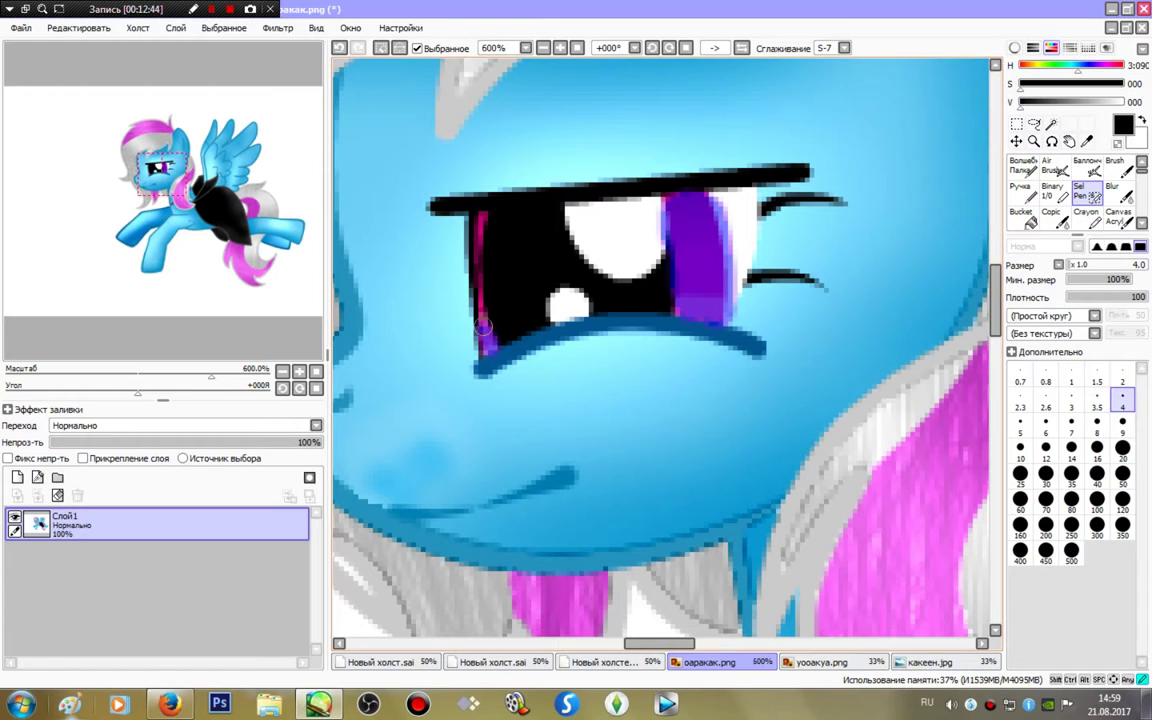
mouse_move(482, 325)
mouse_down()
mouse_move(488, 210)
mouse_move(478, 246)
mouse_up()
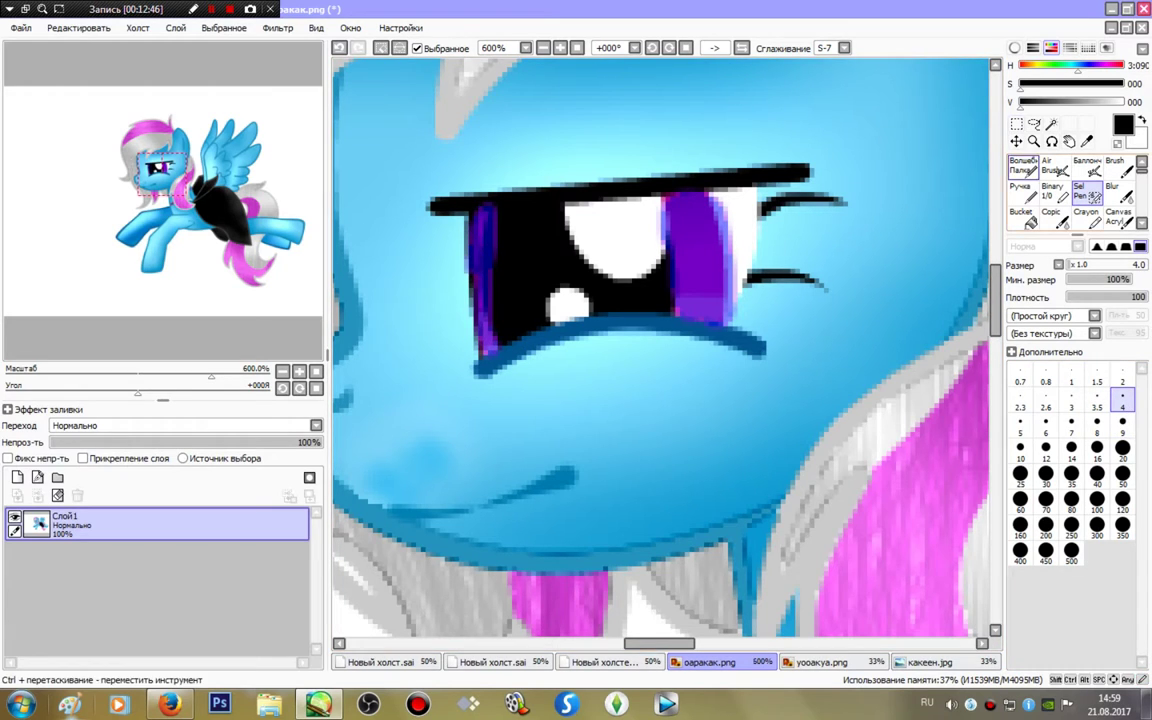
click(1052, 190)
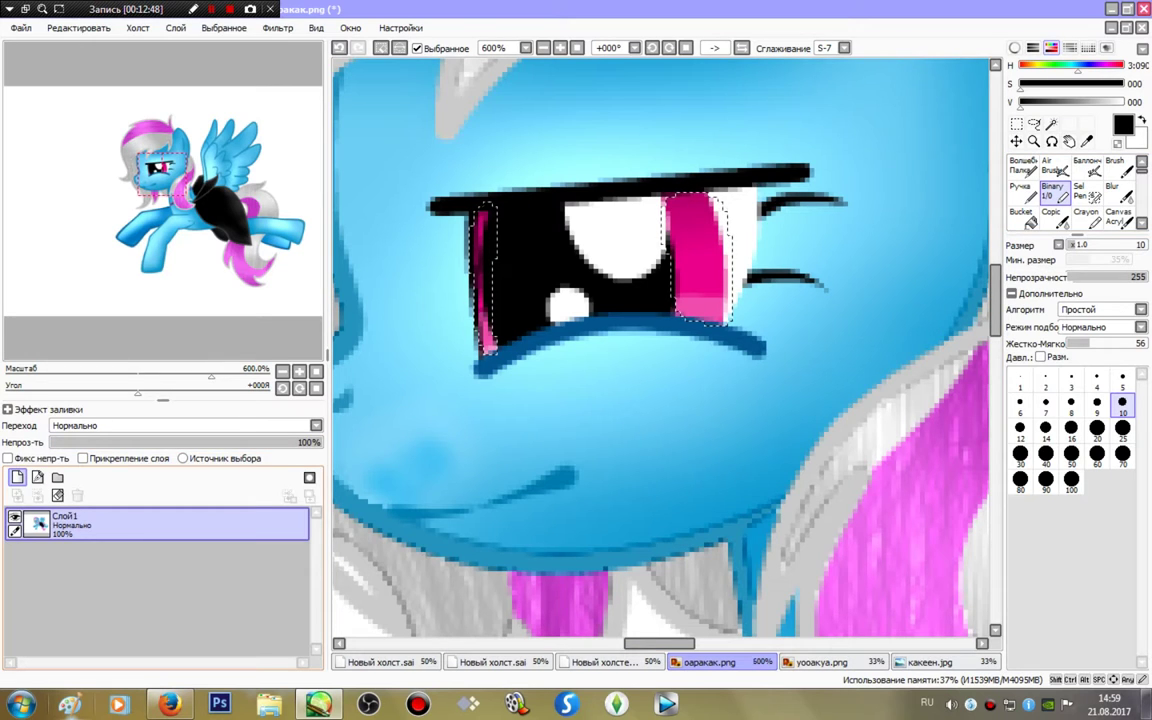
- Add a new layer and paint the selected iris areas solid with the sampled iris pink using the Binary pen
click(17, 478)
click(1087, 166)
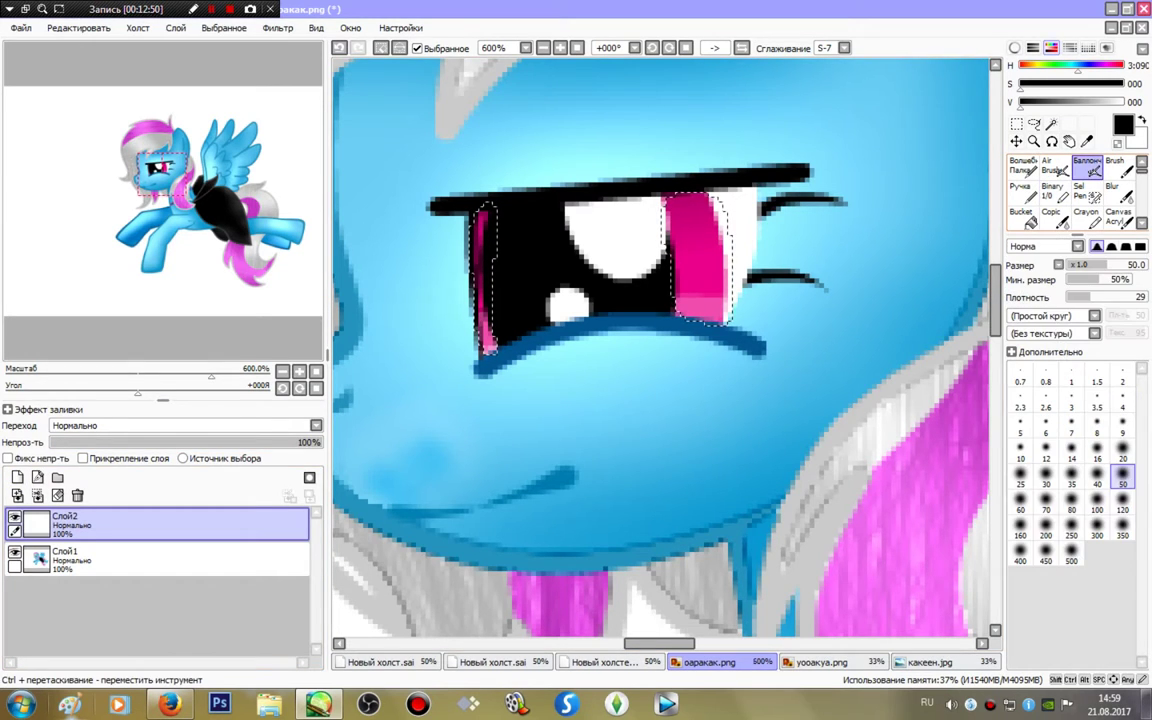
alt+click(695, 255)
click(1052, 190)
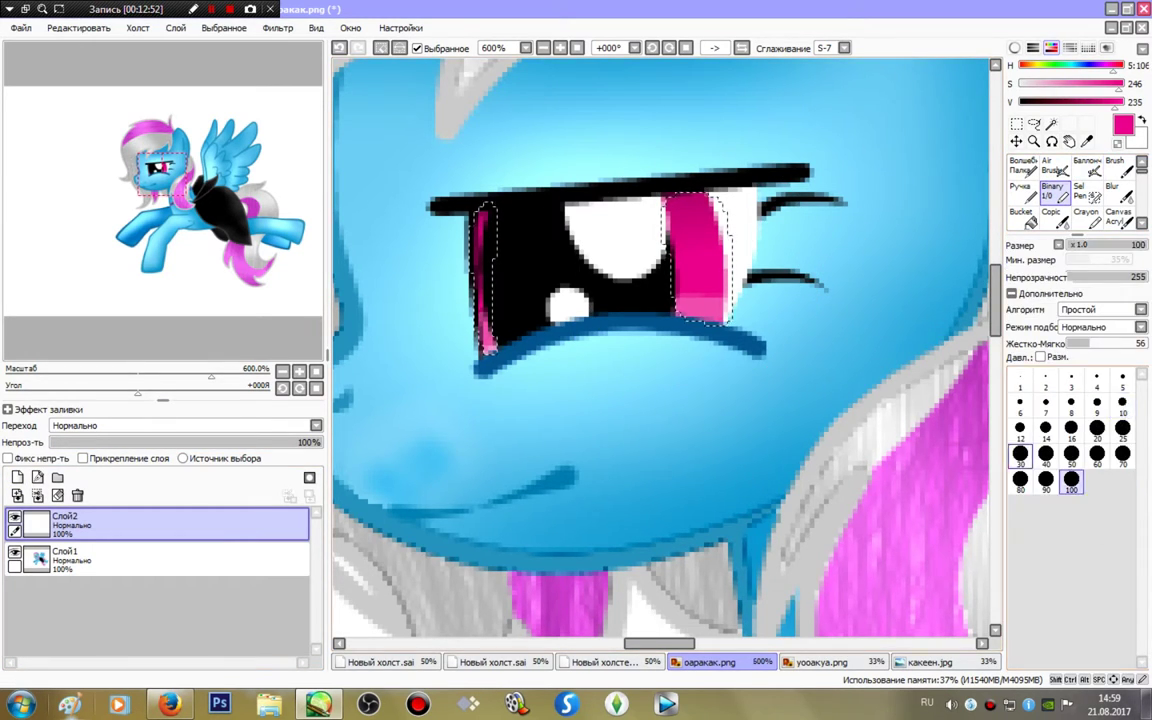
drag(485, 270, 578, 296)
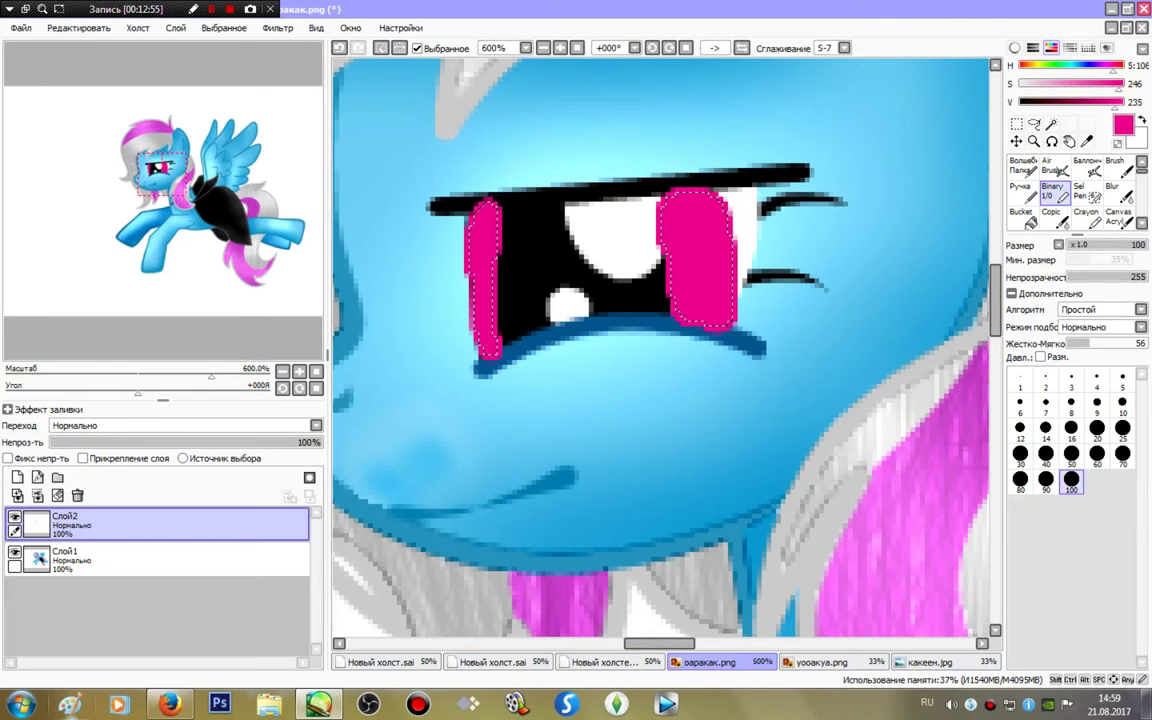
- Try darker pink strokes over the irises with the Ручка pen at size 50, and undo them
key(n)
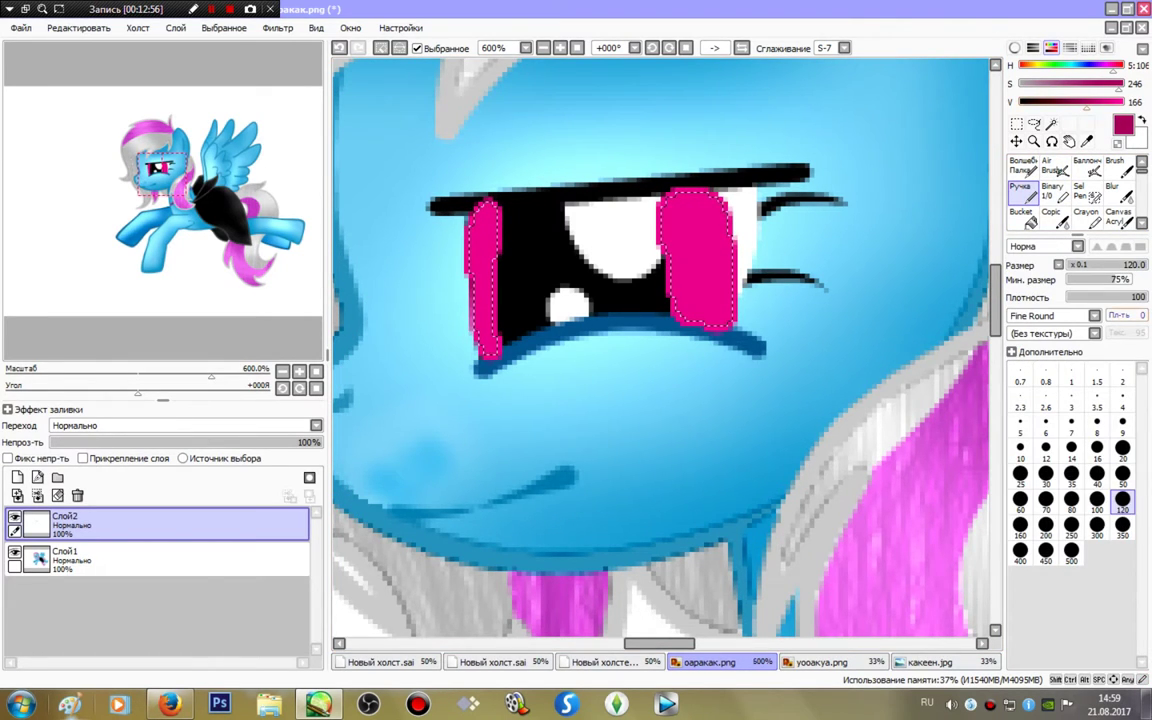
key(bracketleft)
key(bracketleft)
key(bracketleft)
key(bracketleft)
key(bracketleft)
click(827, 216)
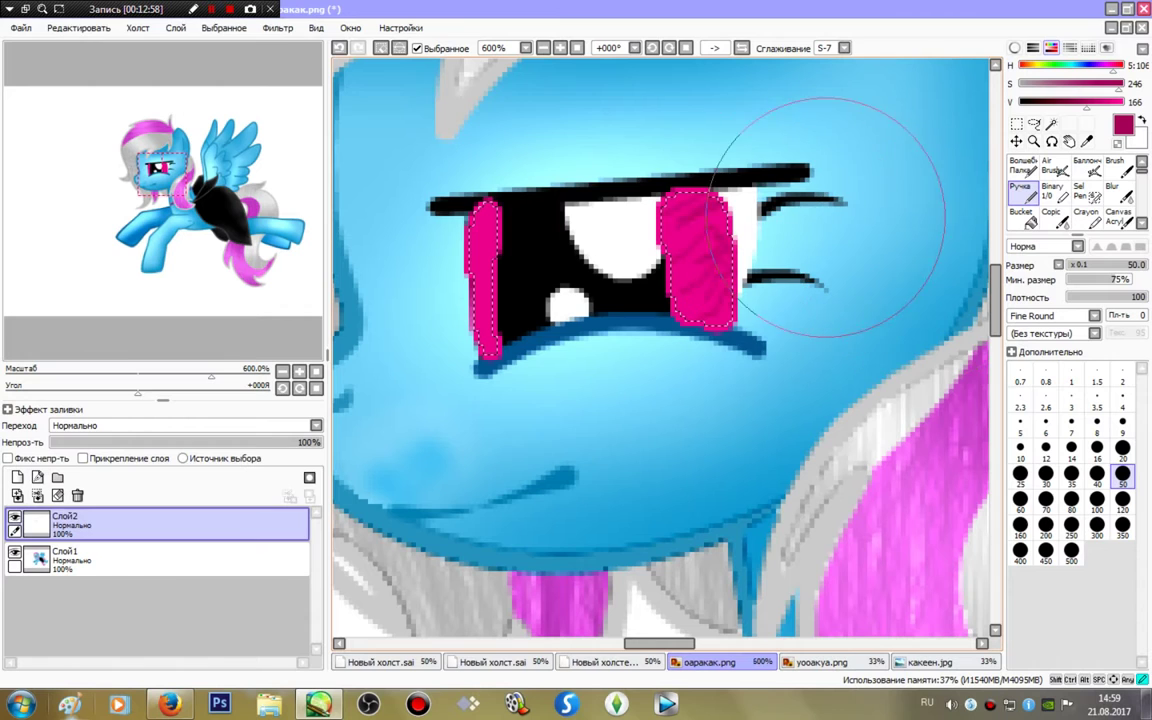
mouse_move(827, 216)
mouse_down()
mouse_move(870, 185)
mouse_move(805, 180)
mouse_move(790, 205)
mouse_up()
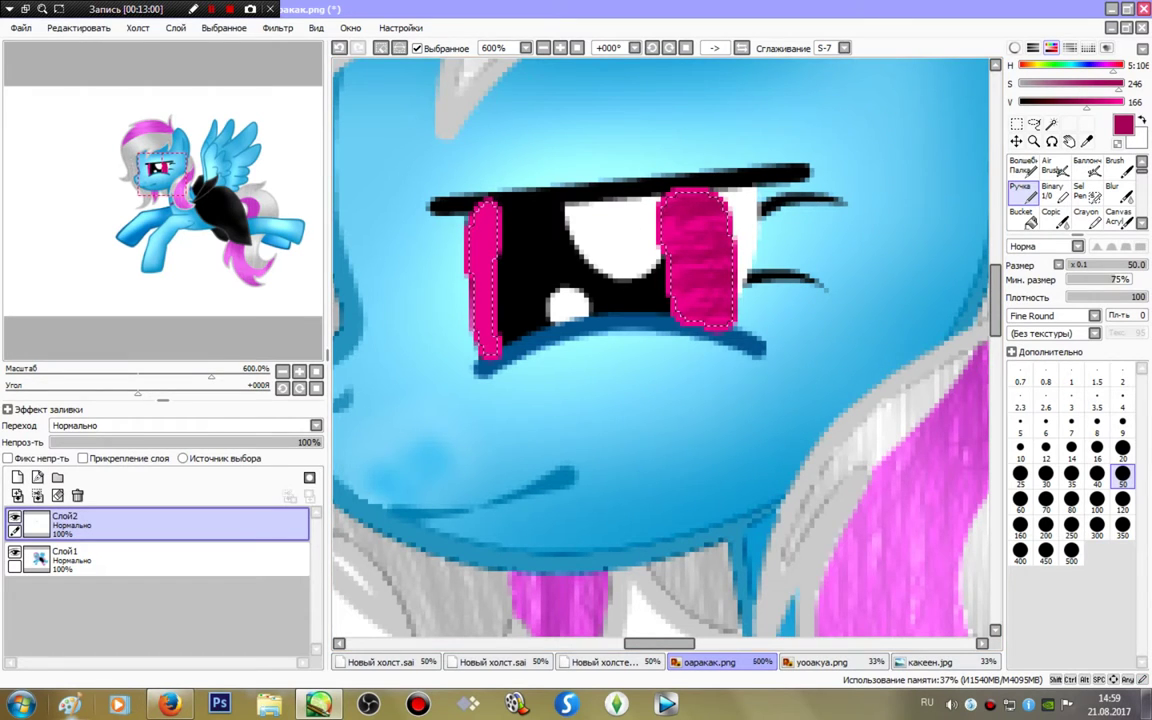
key(ctrl+minus)
key(ctrl+minus)
key(ctrl+minus)
key(ctrl+minus)
key(ctrl+plus)
key(ctrl+plus)
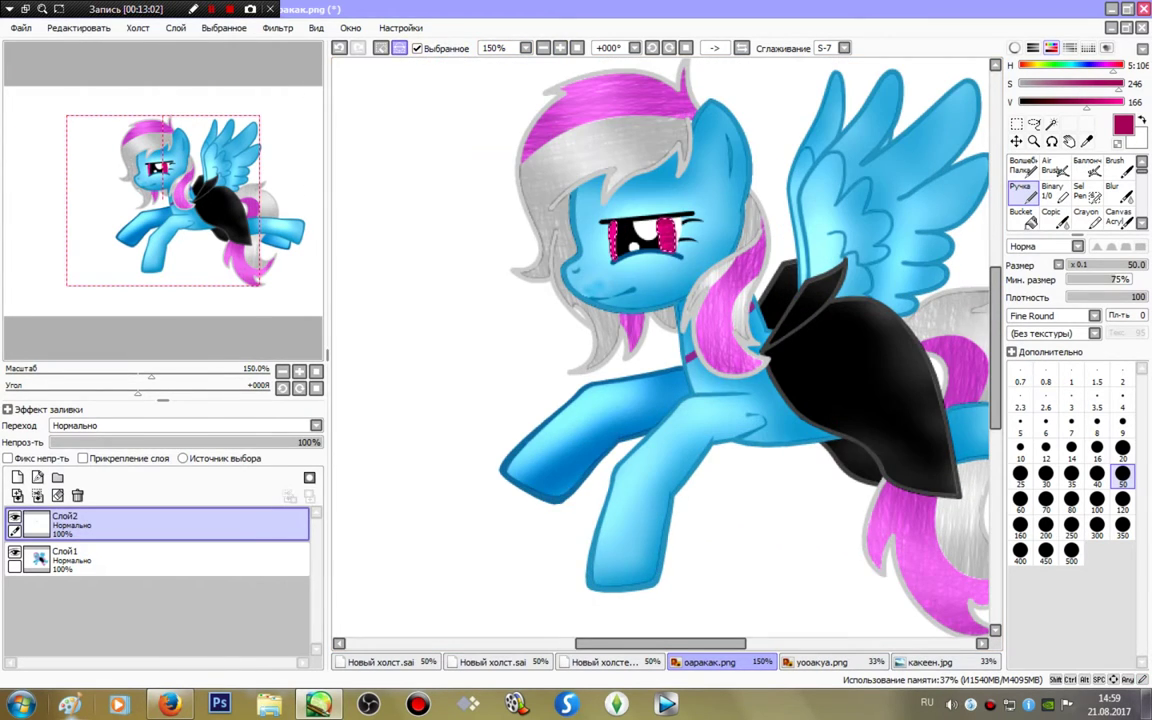
key(ctrl+z)
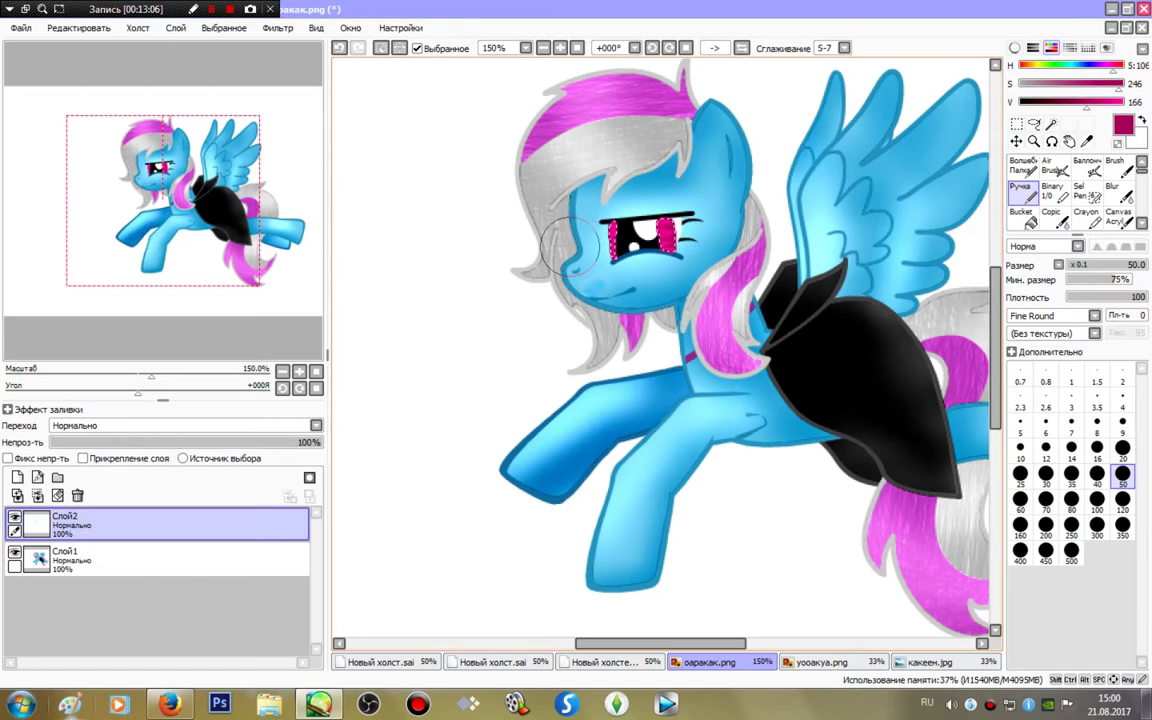
- Texture the irises with thin black strokes on Слой2, and with light pink and white strokes on a new layer
alt+click(678, 215)
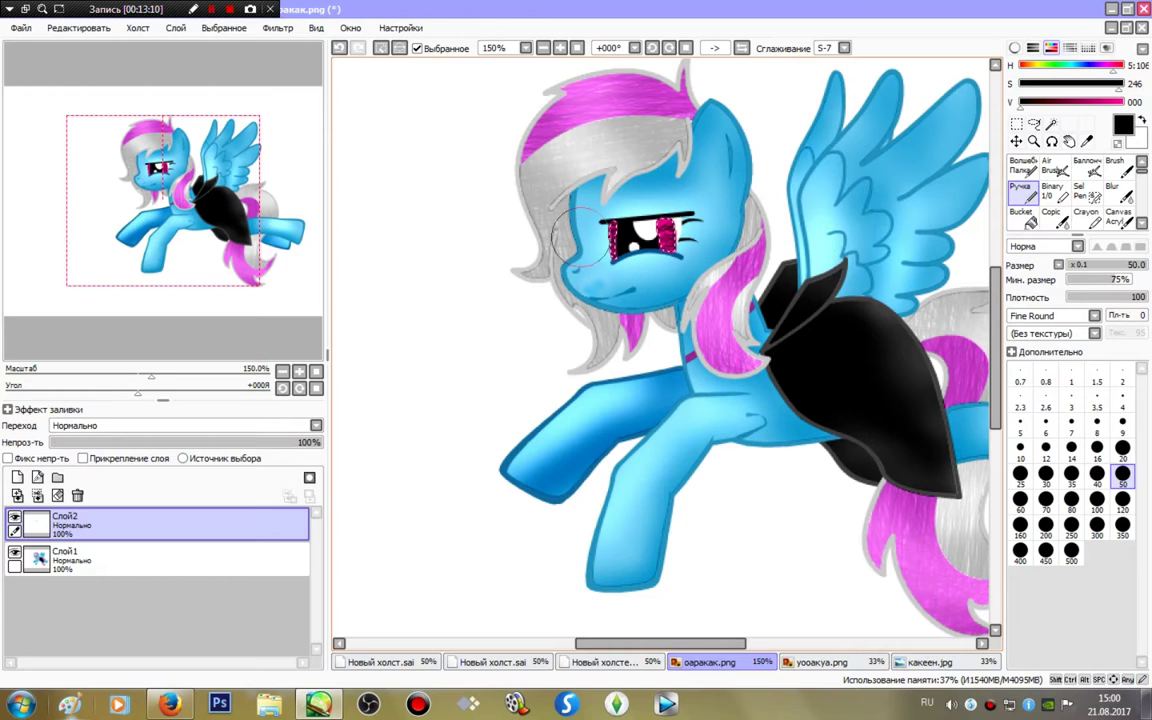
click(17, 477)
click(1060, 83)
click(1120, 101)
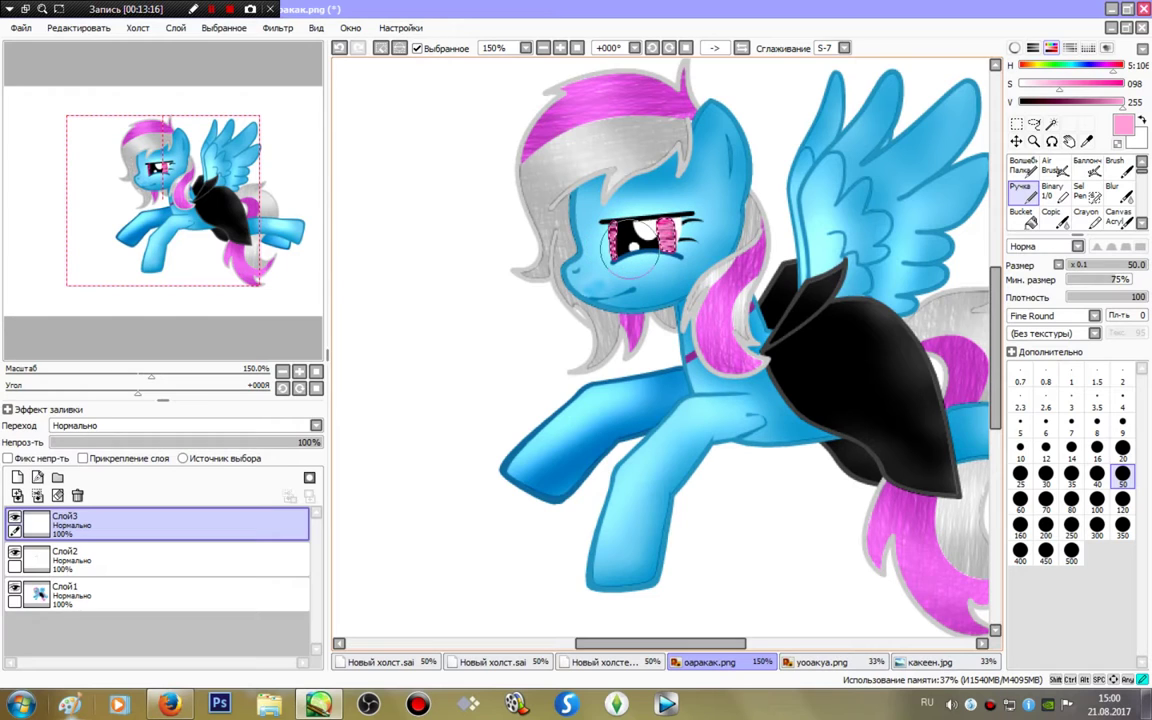
alt+click(970, 112)
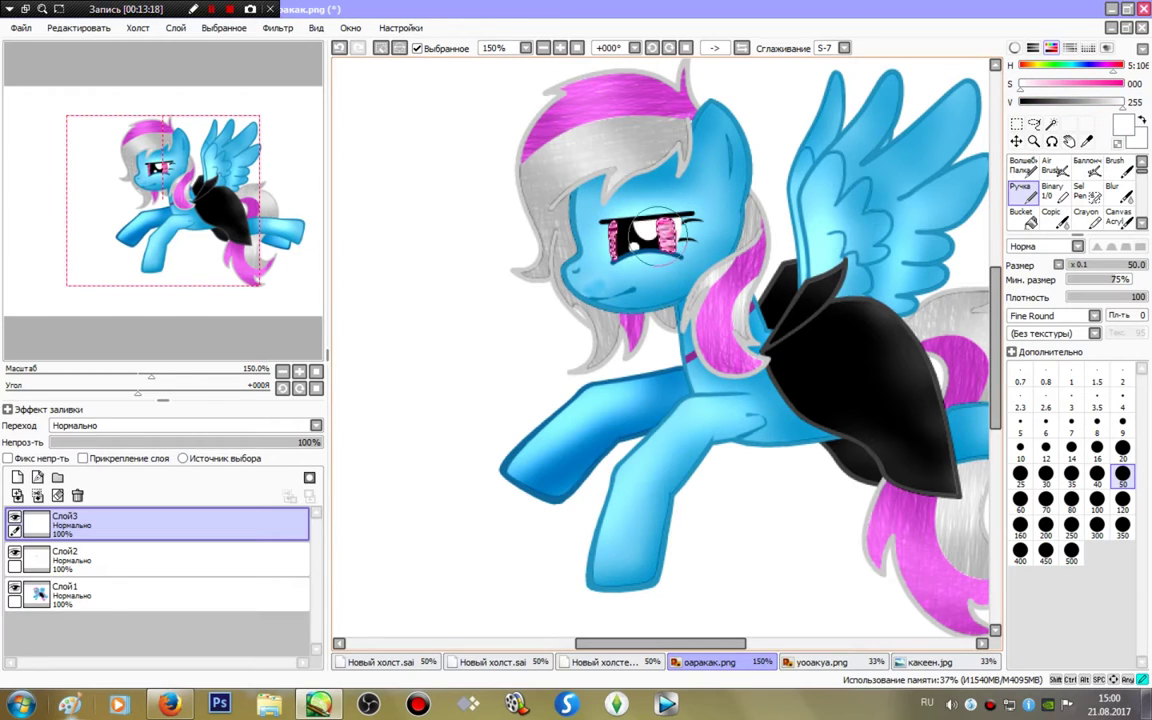
- Set the blending mode of Слой3 to Сложение with 55% opacity
click(316, 425)
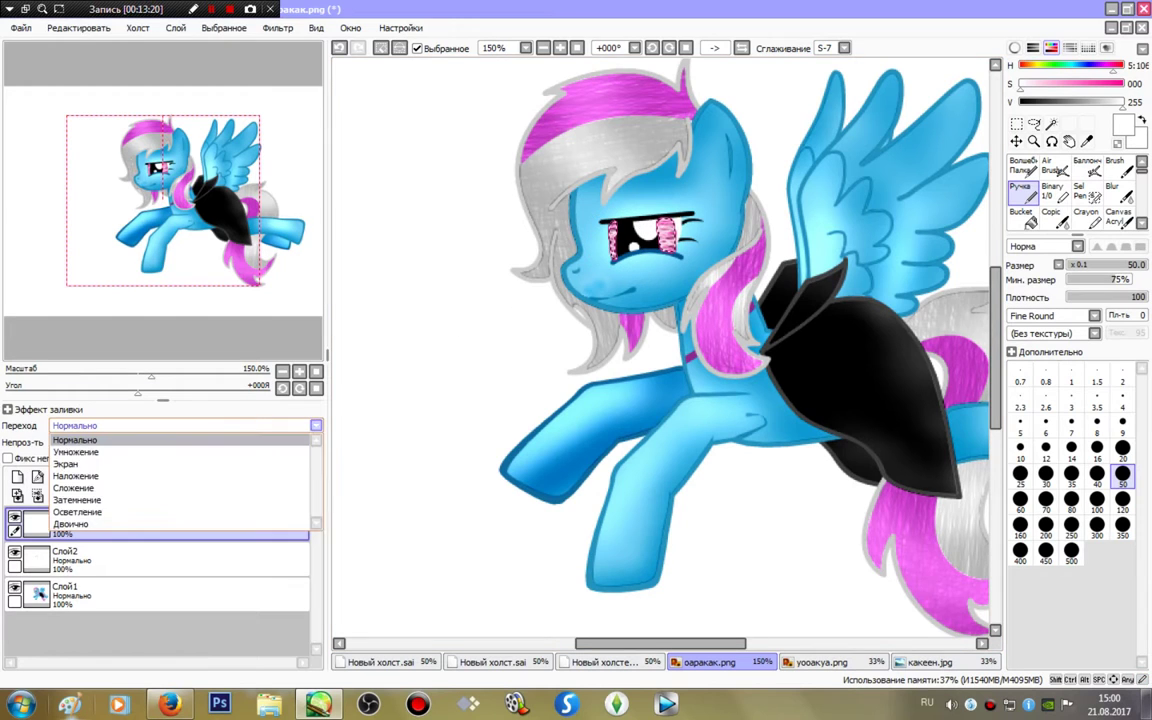
key(Down)
key(Down)
key(Down)
key(Down)
key(Return)
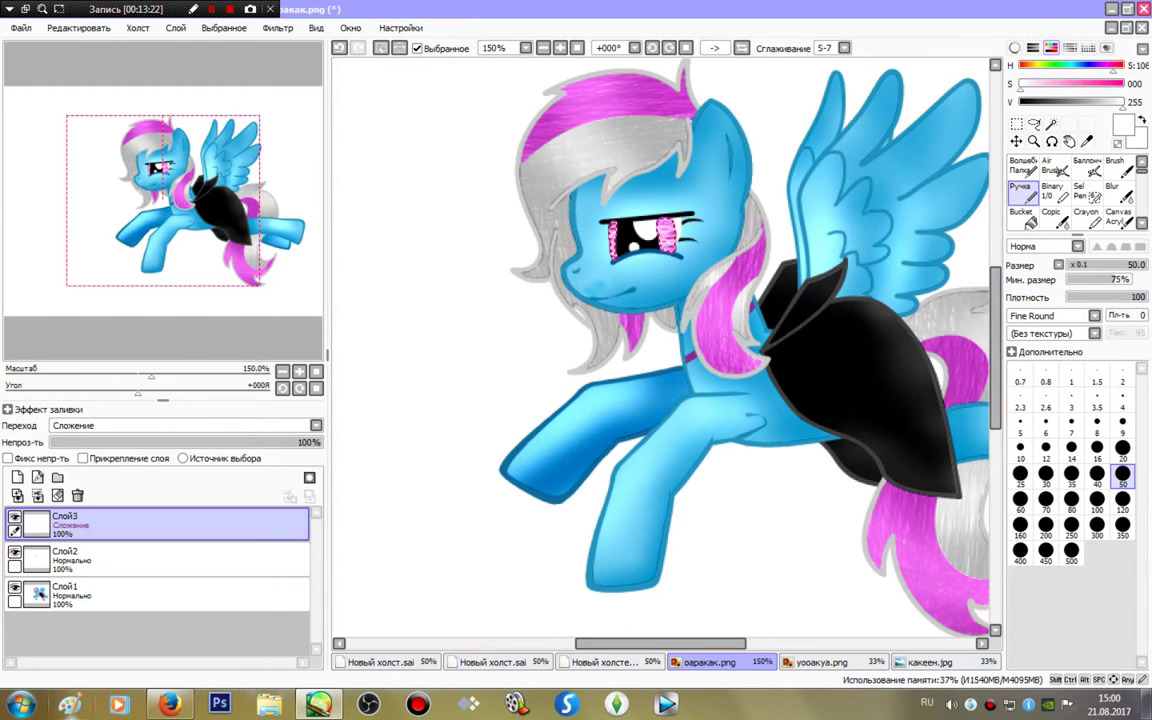
drag(300, 441, 199, 441)
- Set Слой2 to Осветление blending with 52% opacity and lower the opacity of Слой3 to 41%
click(160, 557)
click(316, 425)
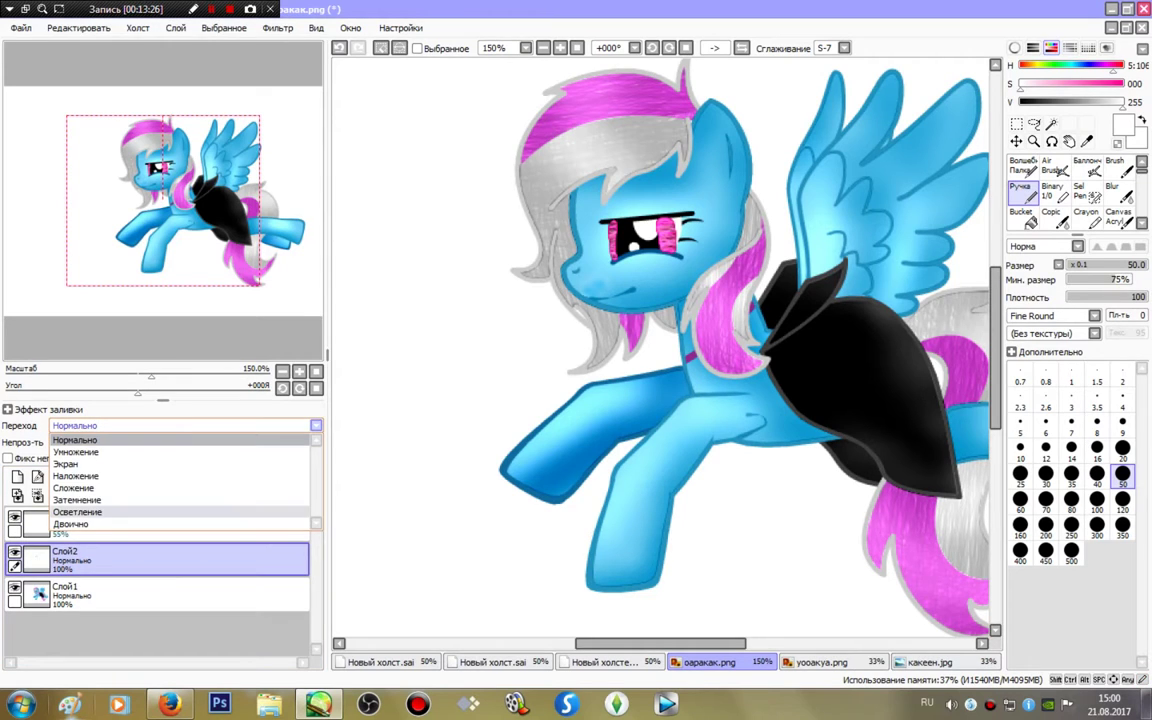
key(Down)
key(Down)
key(Return)
drag(300, 441, 160, 441)
click(160, 522)
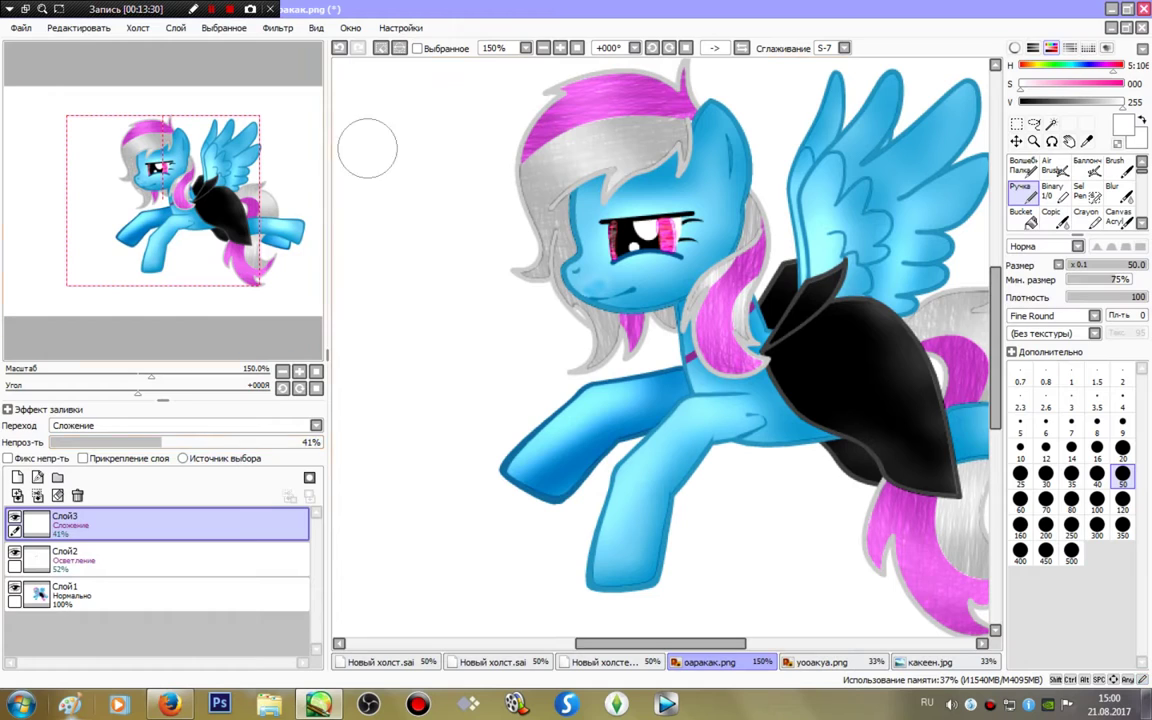
- Clear the selection and merge Слой2 and Слой3 down into Слой1
click(160, 557)
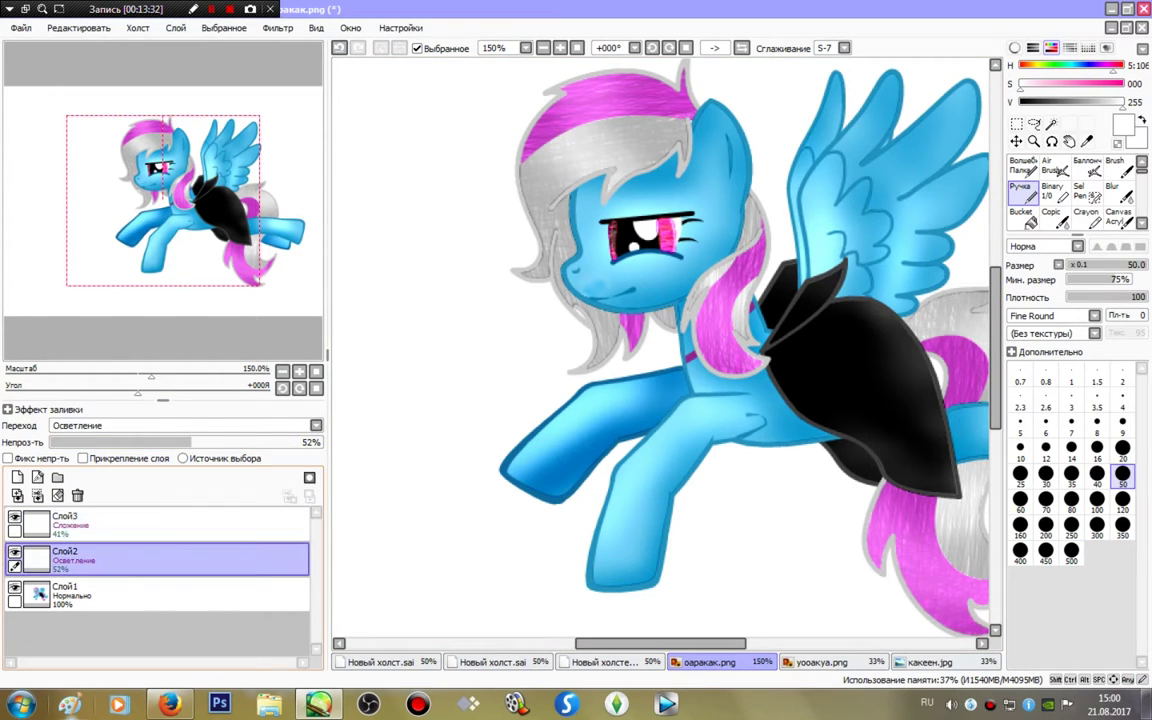
click(37, 495)
click(160, 522)
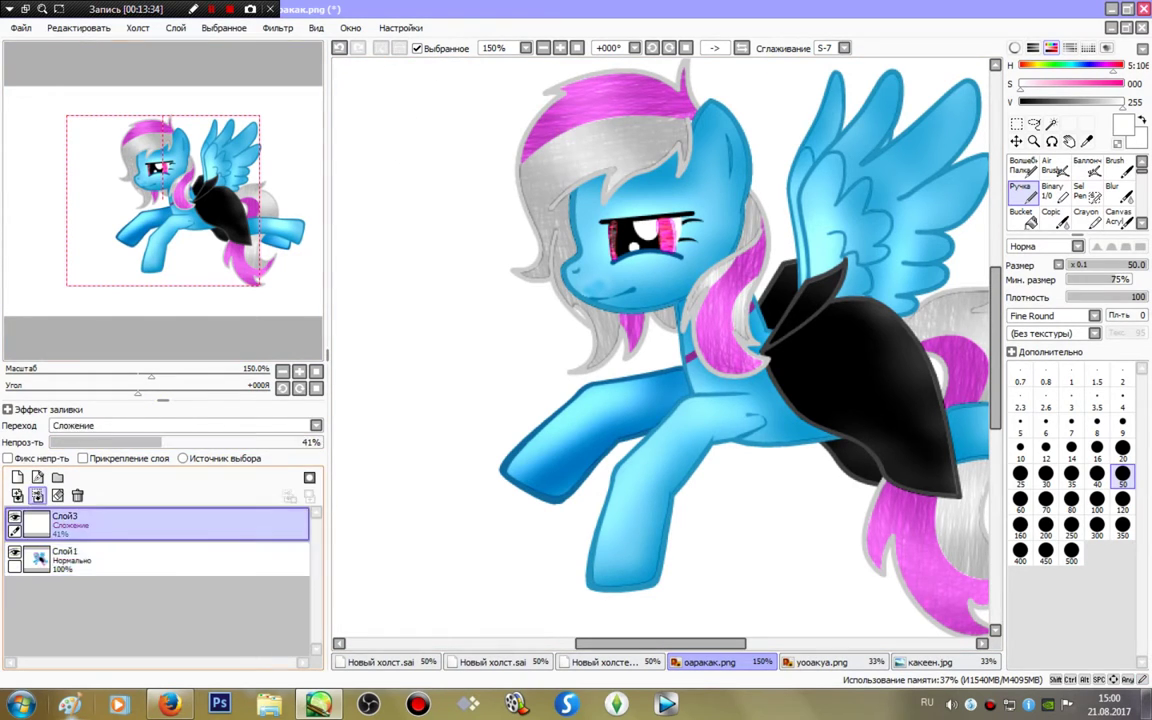
click(37, 495)
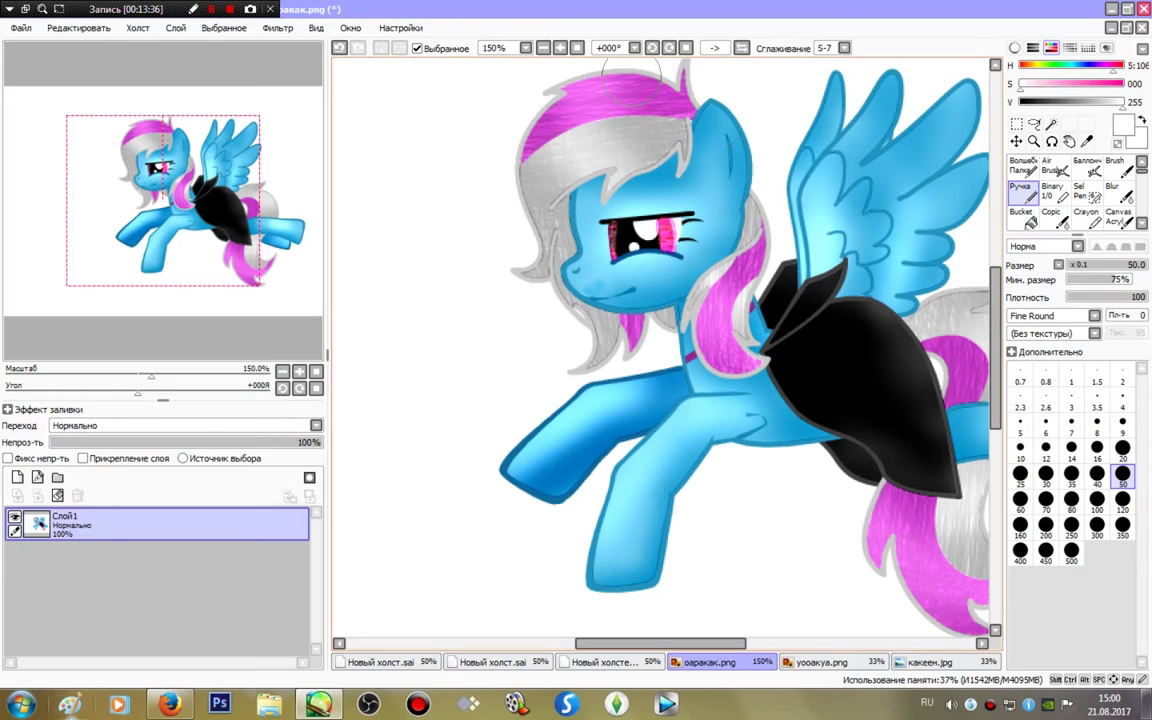
- Try selecting the whole pony with a freehand lasso outline and undo the selection
scroll(896, 178, down, 2)
key(a)
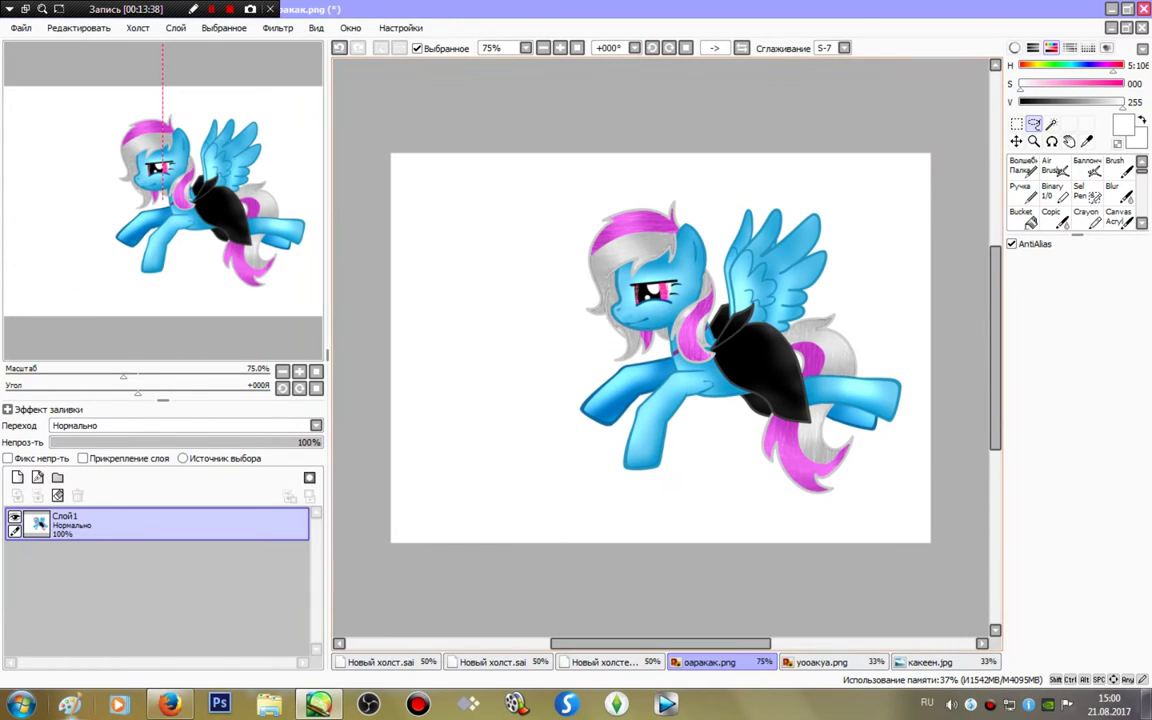
mouse_move(937, 176)
mouse_down()
mouse_move(450, 212)
mouse_move(722, 483)
mouse_up()
drag(903, 488, 905, 489)
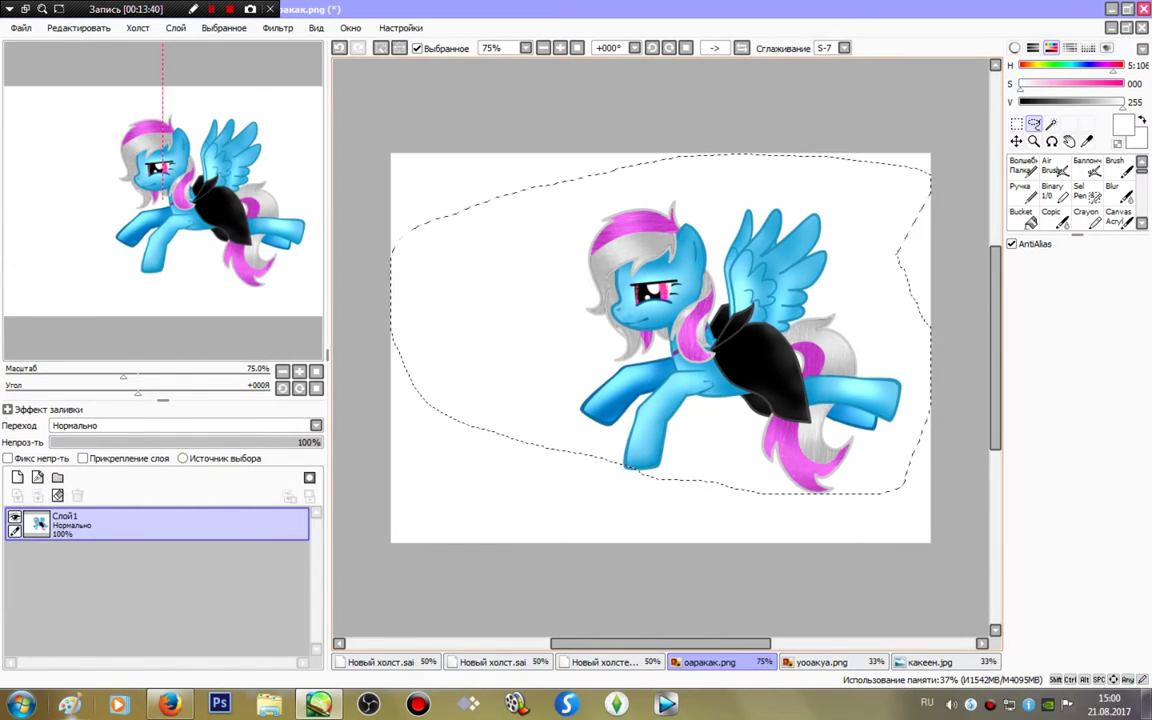
key(ctrl+z)
- Assign a key to the lasso tool, accepting the replacement of its existing assignments
double_click(1034, 123)
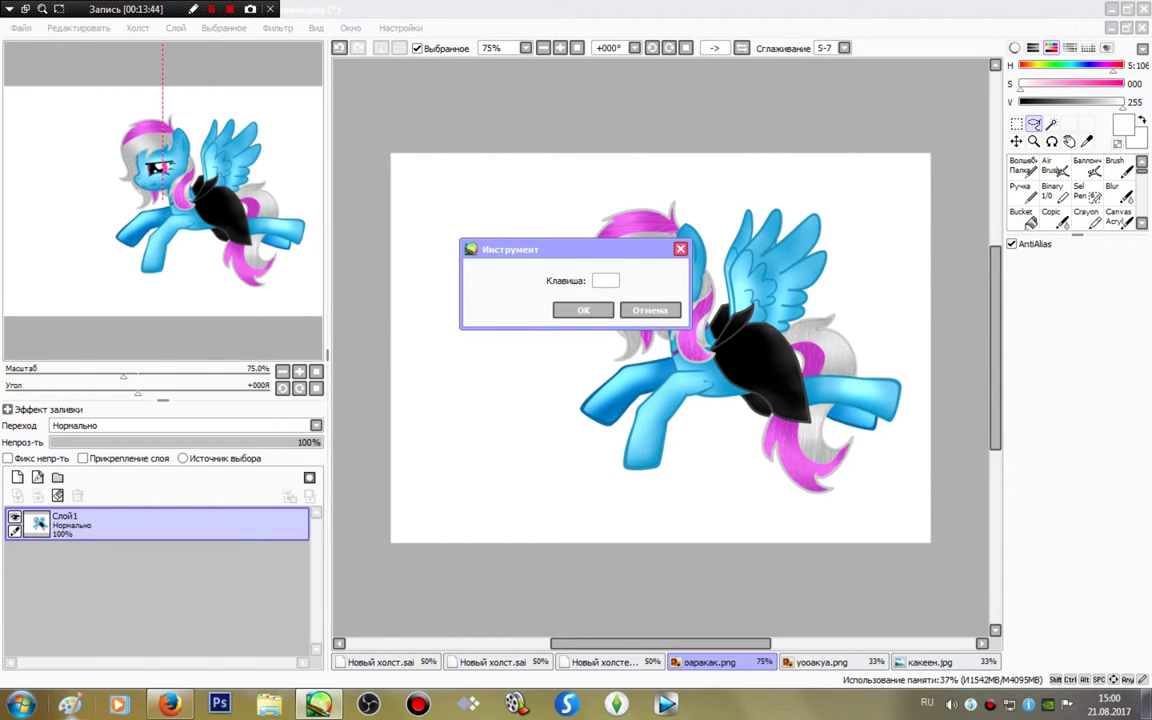
key(Return)
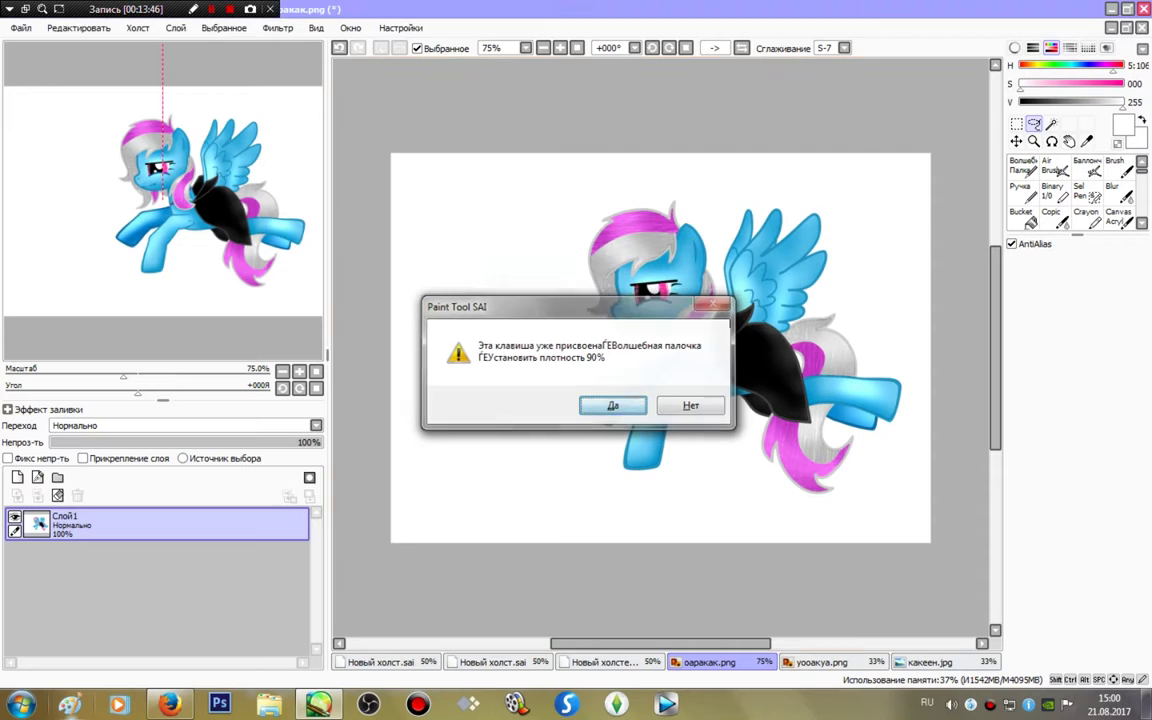
key(Return)
- Lasso a wide outline around the whole pony and copy the selected area
mouse_move(793, 190)
mouse_down()
mouse_move(599, 174)
mouse_move(513, 254)
mouse_move(497, 405)
mouse_move(700, 545)
mouse_up()
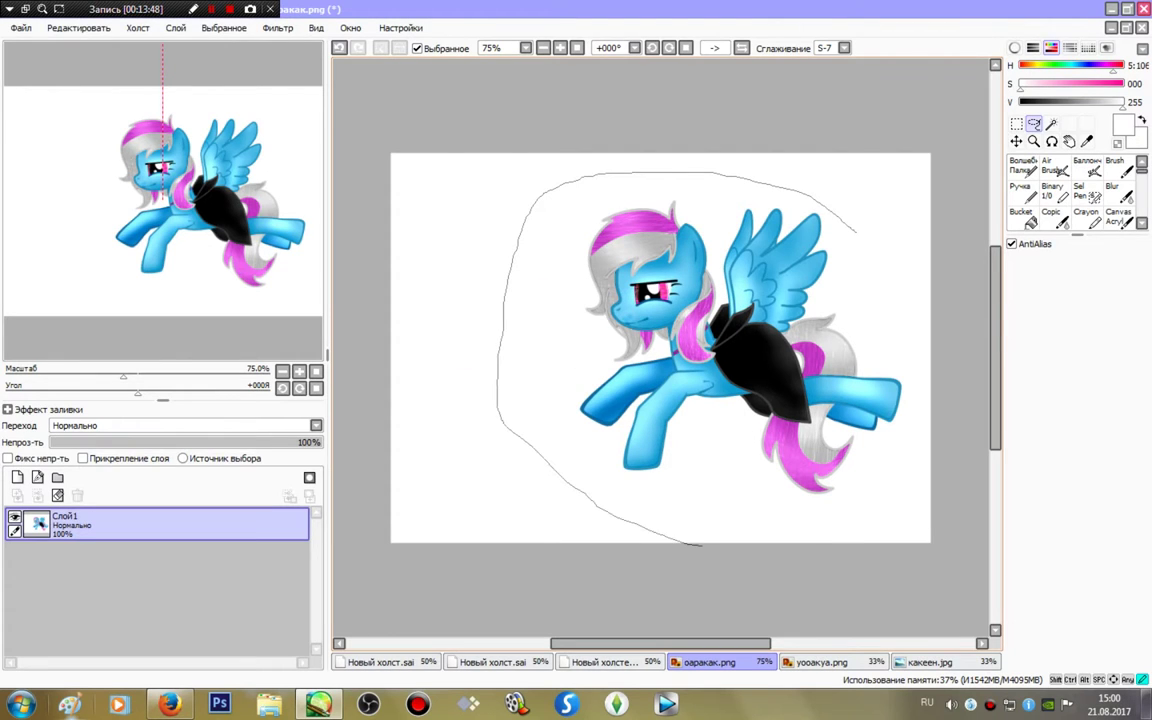
drag(934, 405, 930, 332)
key(alt+e)
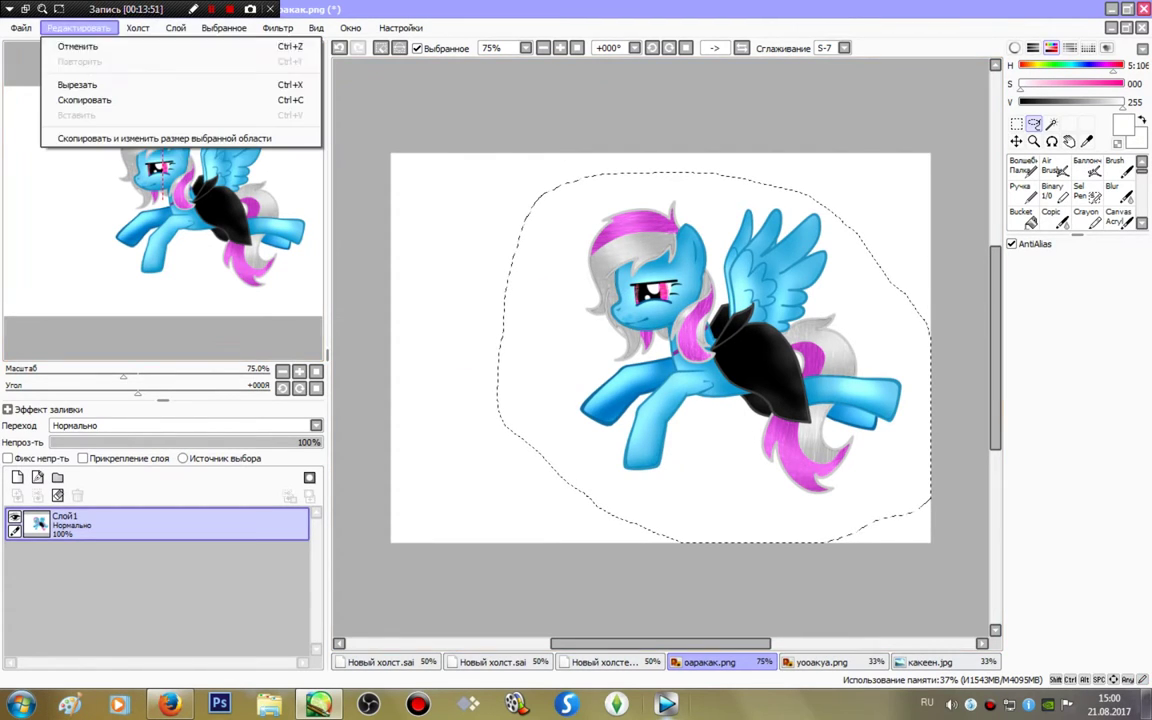
key(Down)
key(Down)
key(Down)
key(Return)
- Paste the copied pony into какеен.jpg without its white background, and clear the selection
key(ctrl+Tab)
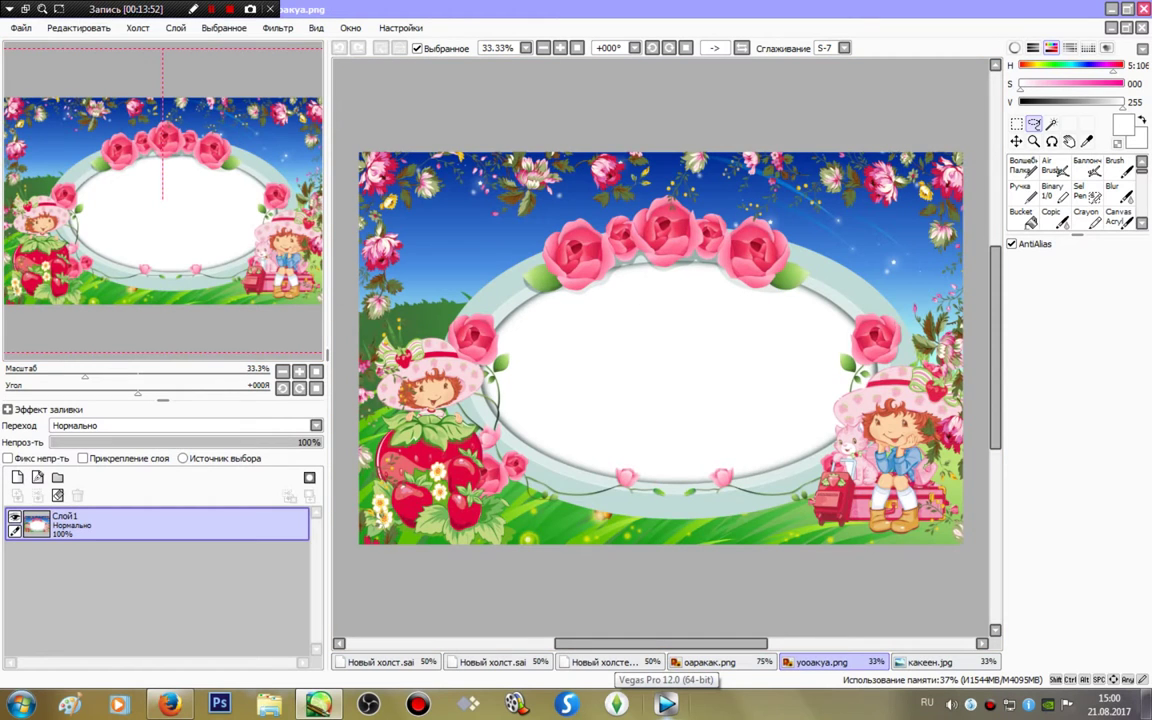
key(ctrl+Tab)
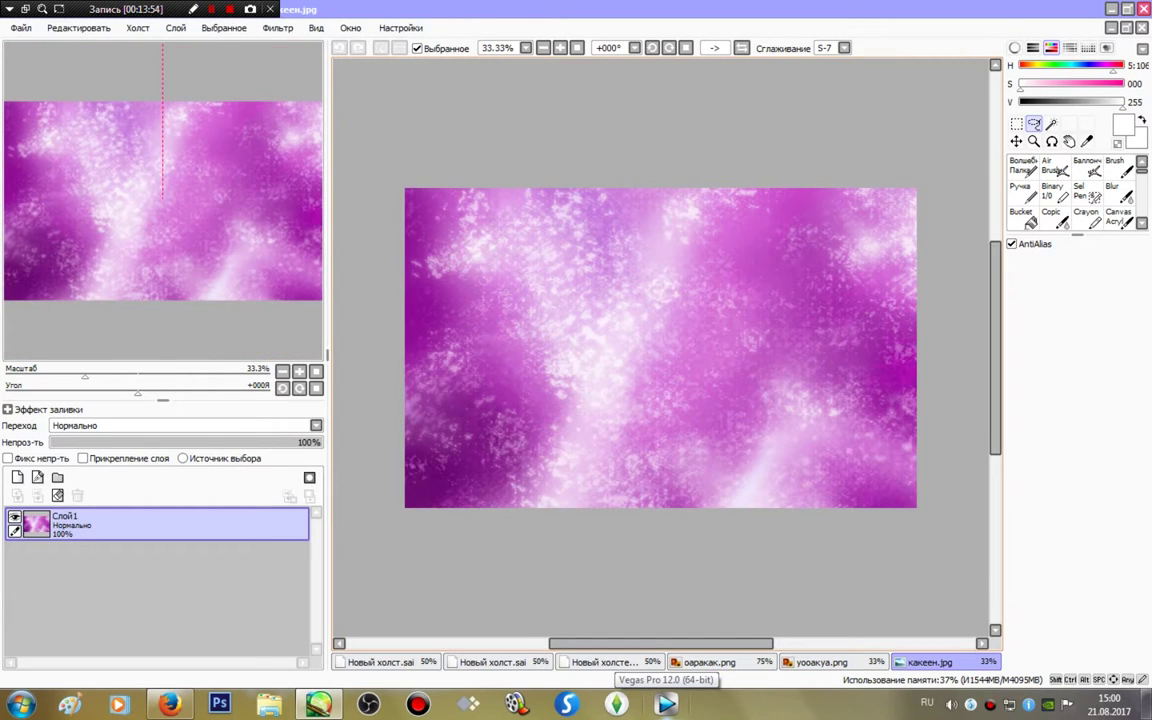
key(ctrl+v)
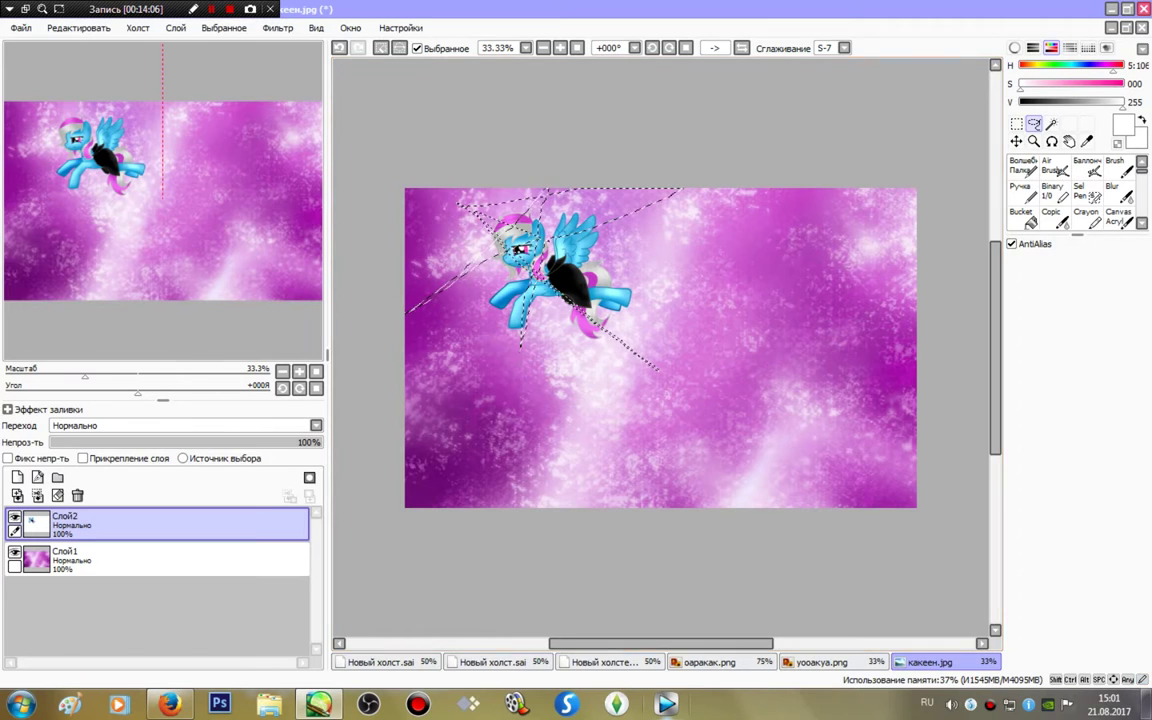
key(ctrl+d)
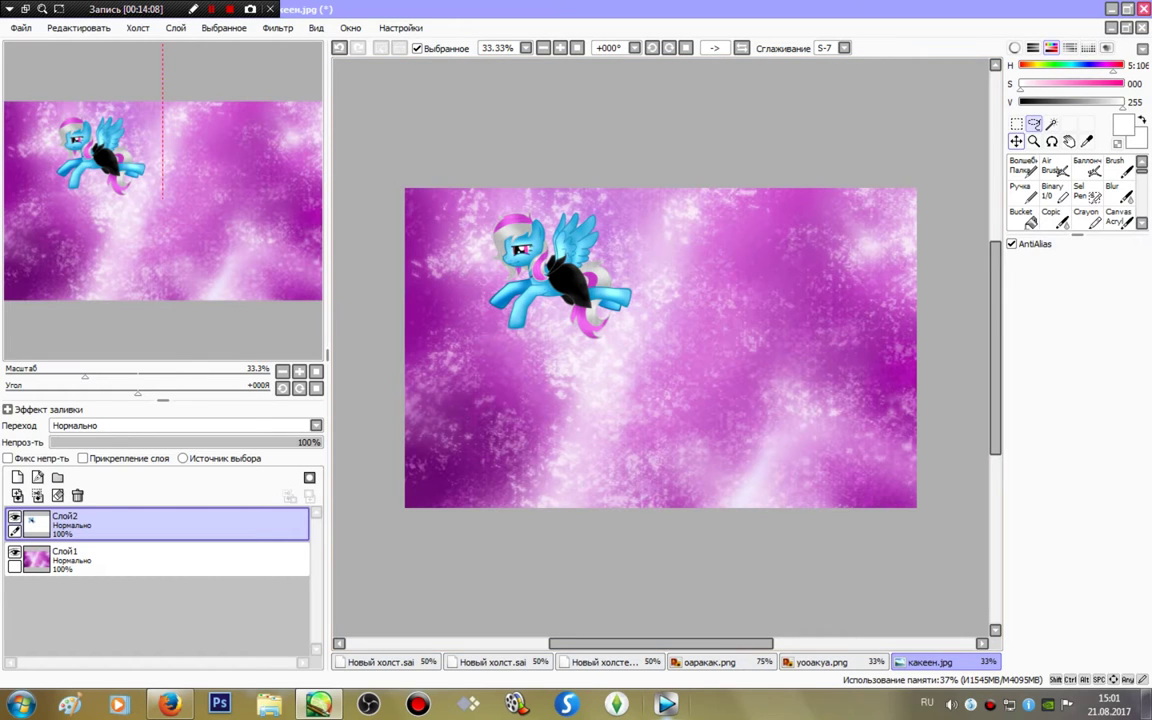
- Enlarge the pasted pony with proportional scaling until it fills much of the background, trim its size slightly and apply the transform
key(ctrl+t)
drag(560, 271, 480, 219)
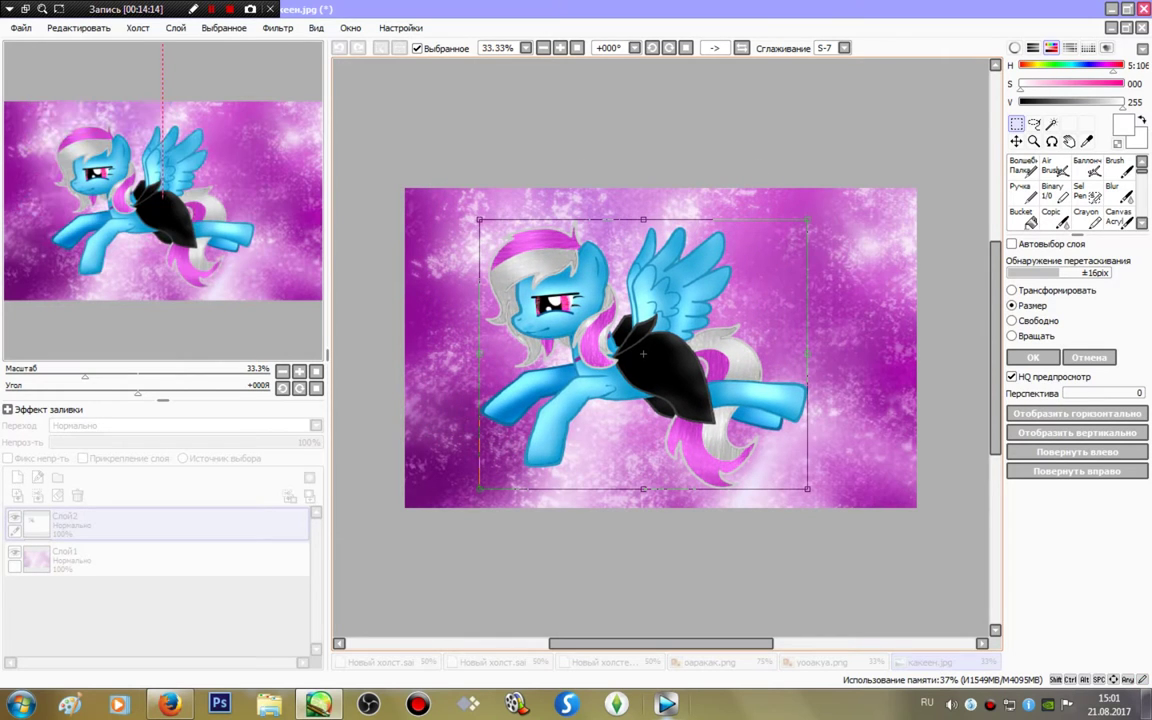
drag(808, 219, 793, 227)
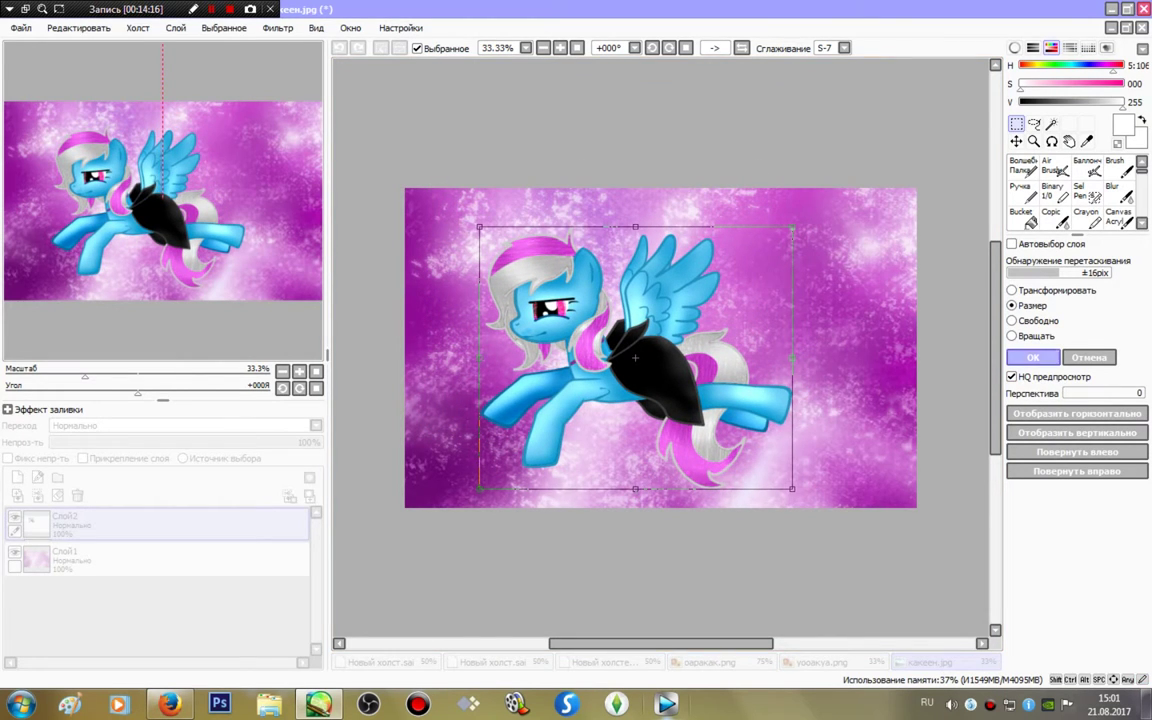
key(Return)
- Paint the selected pony shape solid black with the Binary tool on a new layer, place that layer beneath the pony and deselect
click(1052, 192)
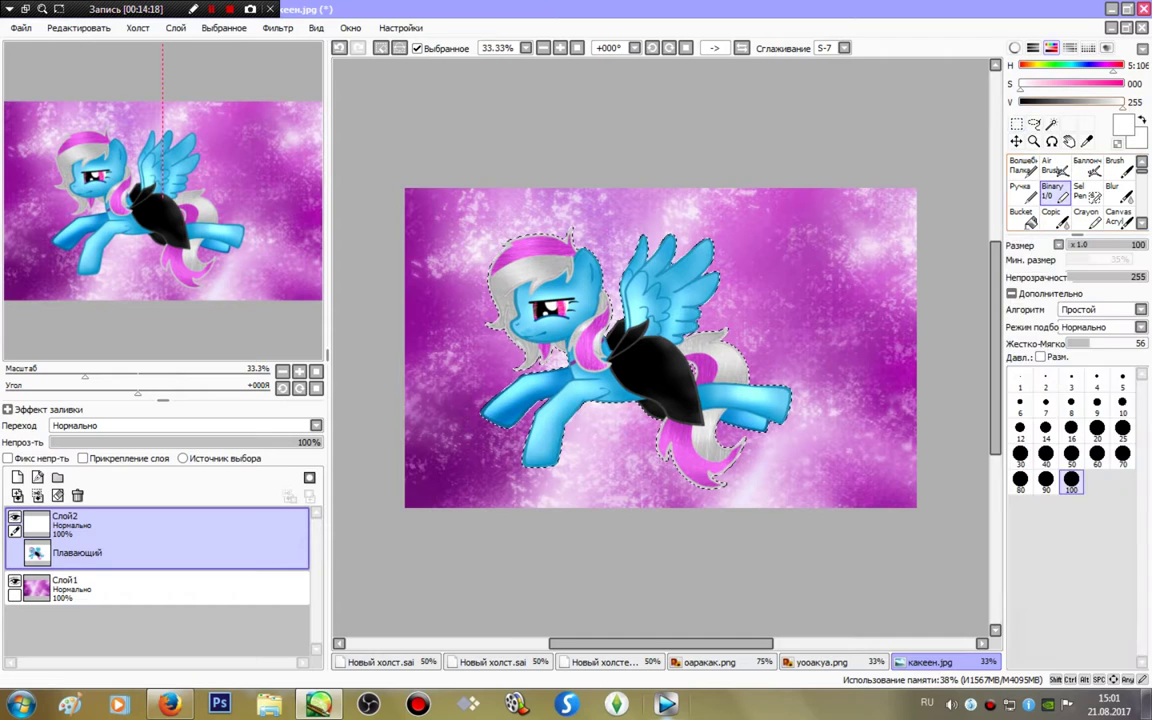
click(1020, 102)
click(17, 477)
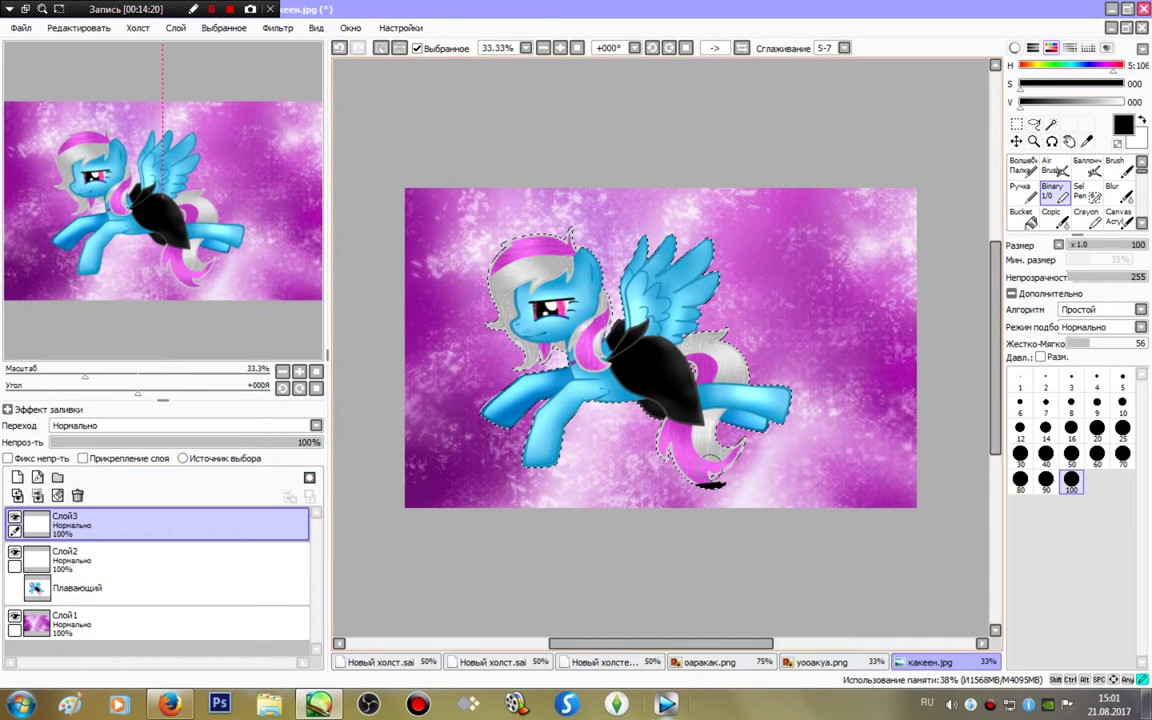
mouse_move(710, 485)
mouse_down()
mouse_move(495, 400)
mouse_move(755, 380)
mouse_move(480, 360)
mouse_move(650, 320)
mouse_move(457, 350)
mouse_move(640, 290)
mouse_move(590, 215)
mouse_move(645, 265)
mouse_up()
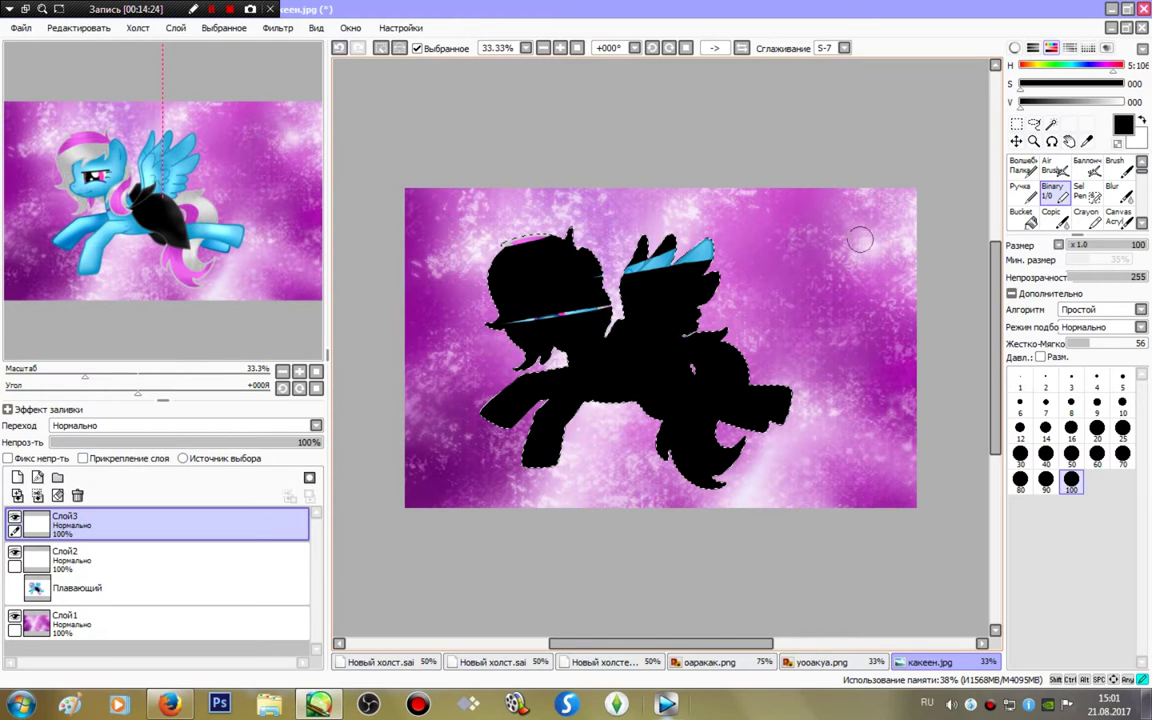
mouse_move(860, 240)
mouse_down()
mouse_move(689, 211)
mouse_move(520, 238)
mouse_up()
drag(610, 310, 380, 296)
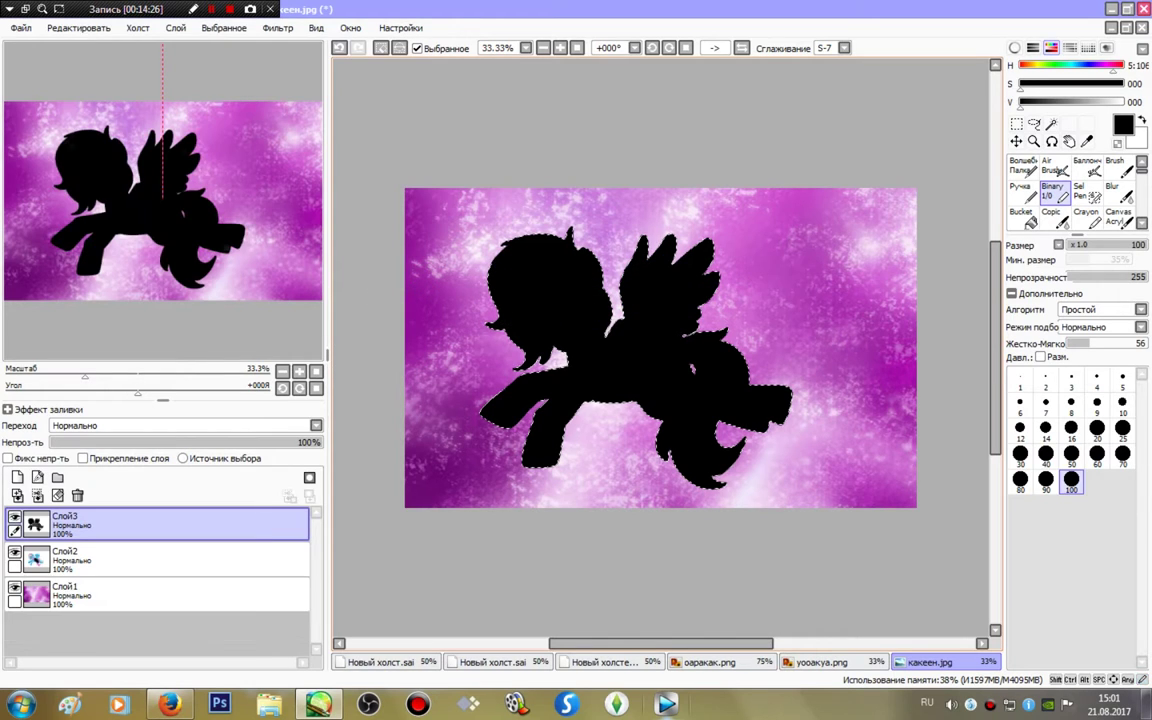
drag(150, 525, 150, 565)
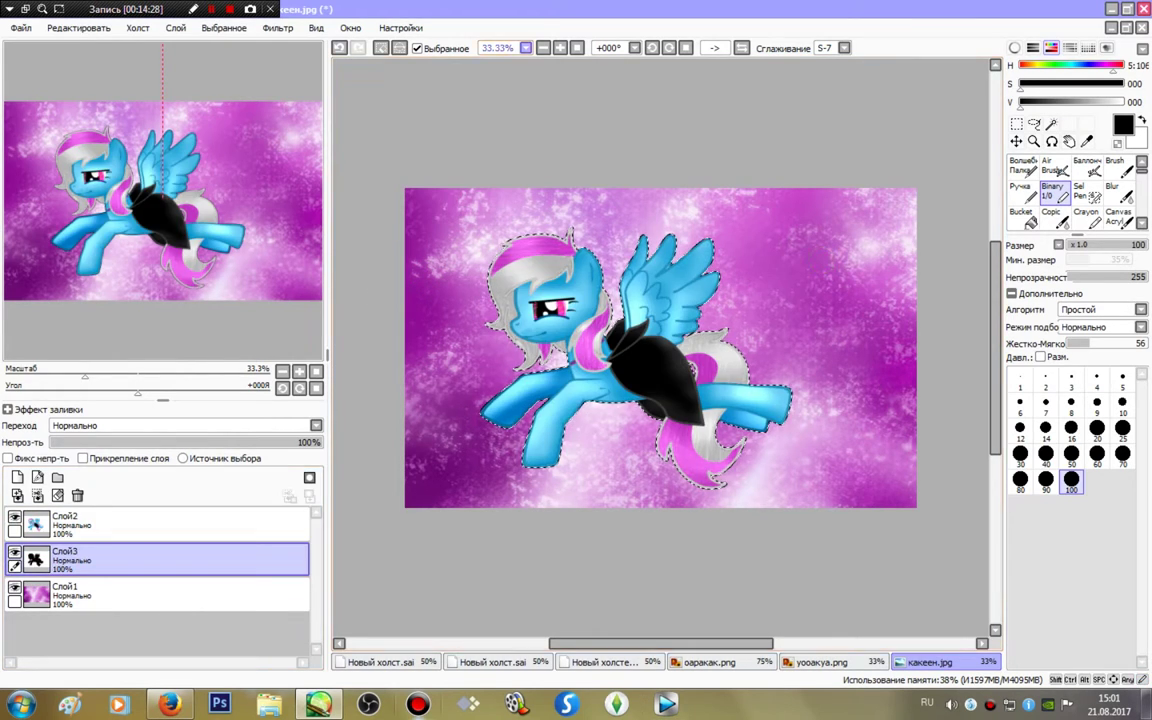
key(ctrl+d)
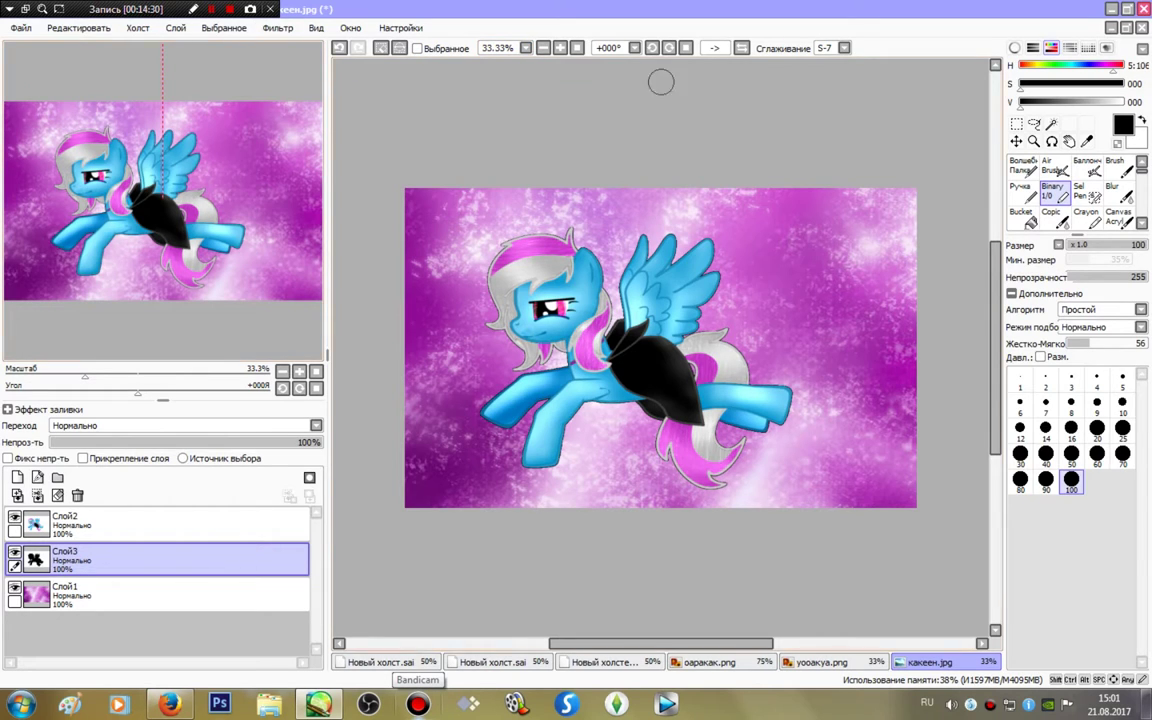
- Offset and freely distort the black silhouette into a drop shadow behind the pony, then set its layer opacity to 20%
key(m)
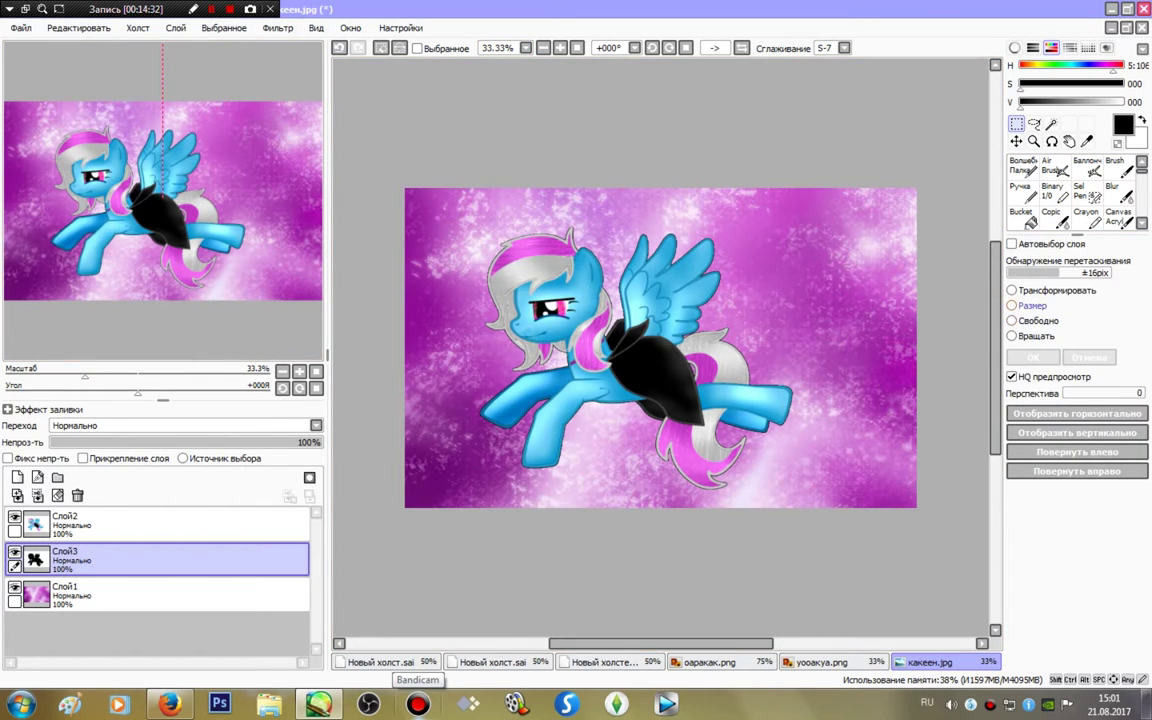
click(1013, 305)
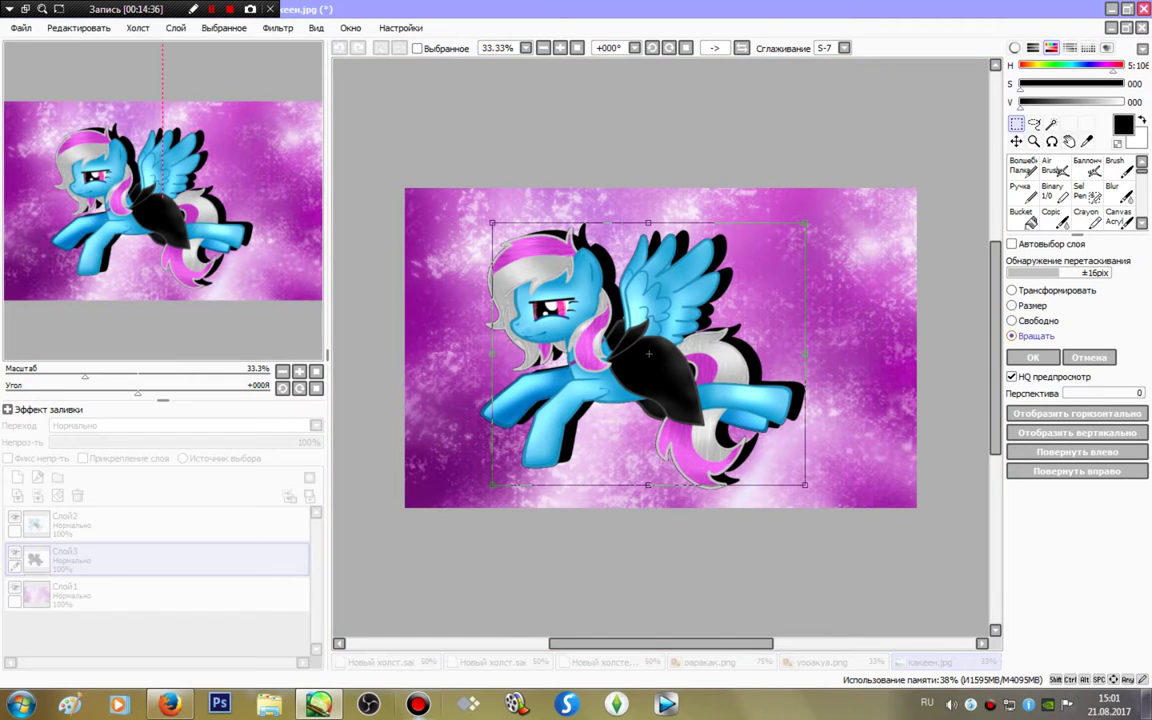
drag(805, 222, 814, 220)
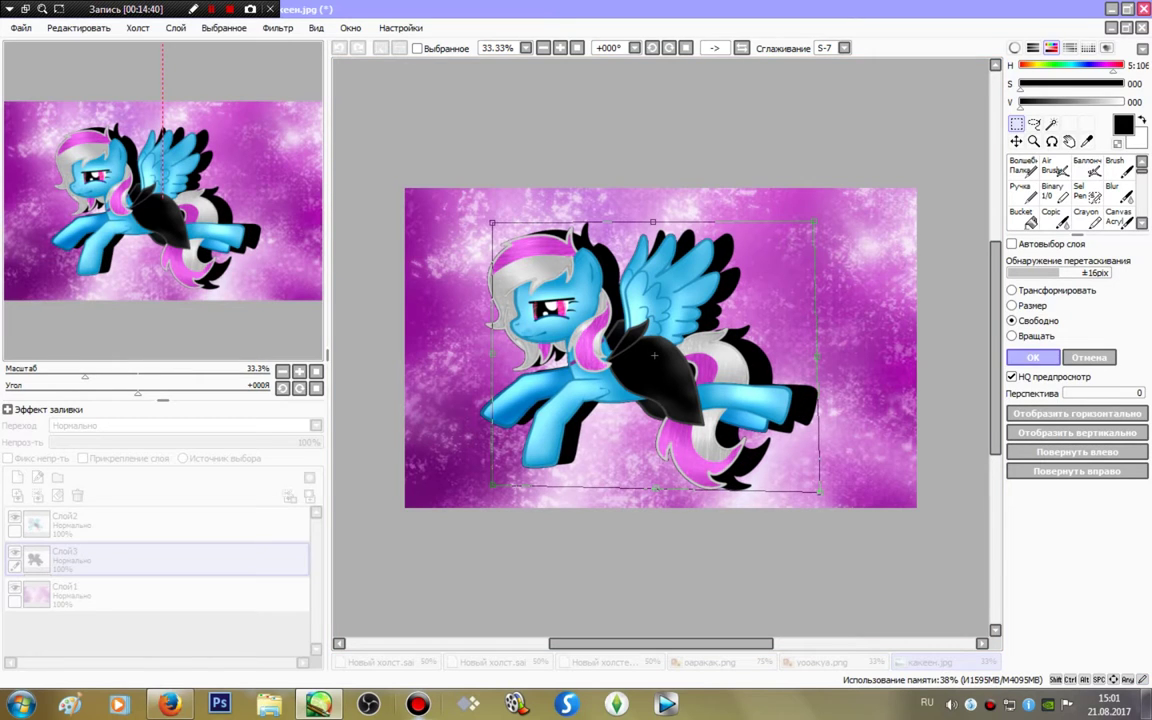
key(Return)
drag(318, 441, 104, 441)
key(ctrl+d)
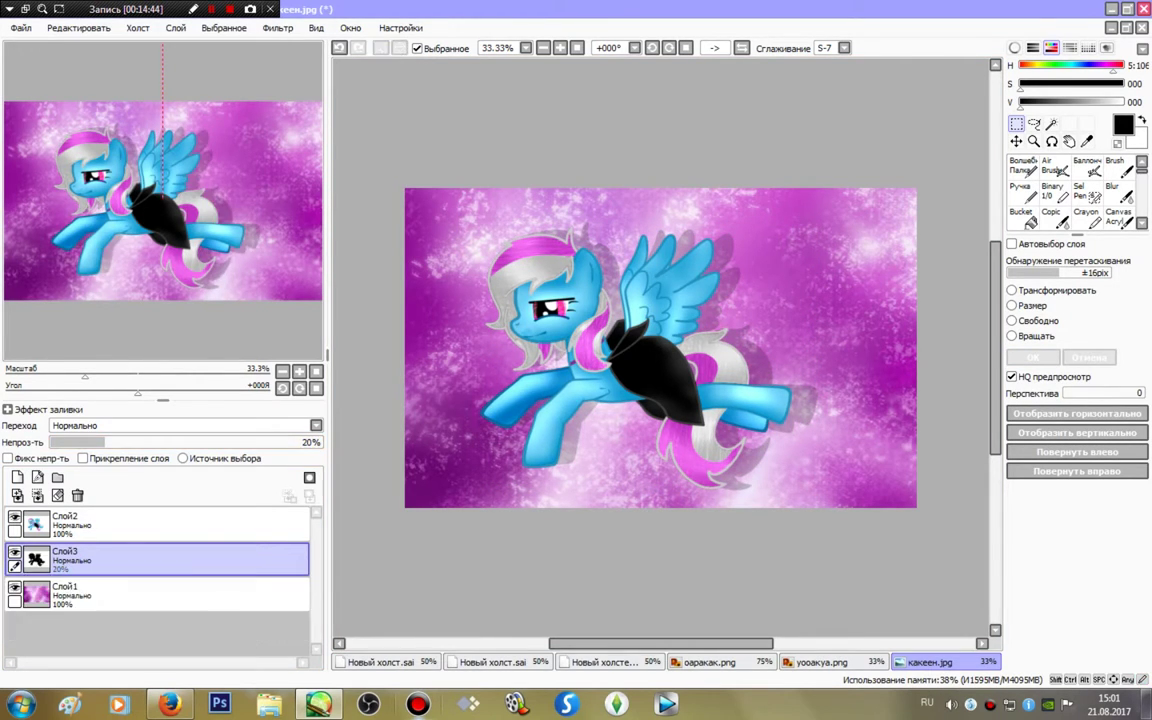
- Shift the hue of the background layer Слой1 from purple to reddish brown with the hue and saturation filter
click(65, 590)
click(277, 27)
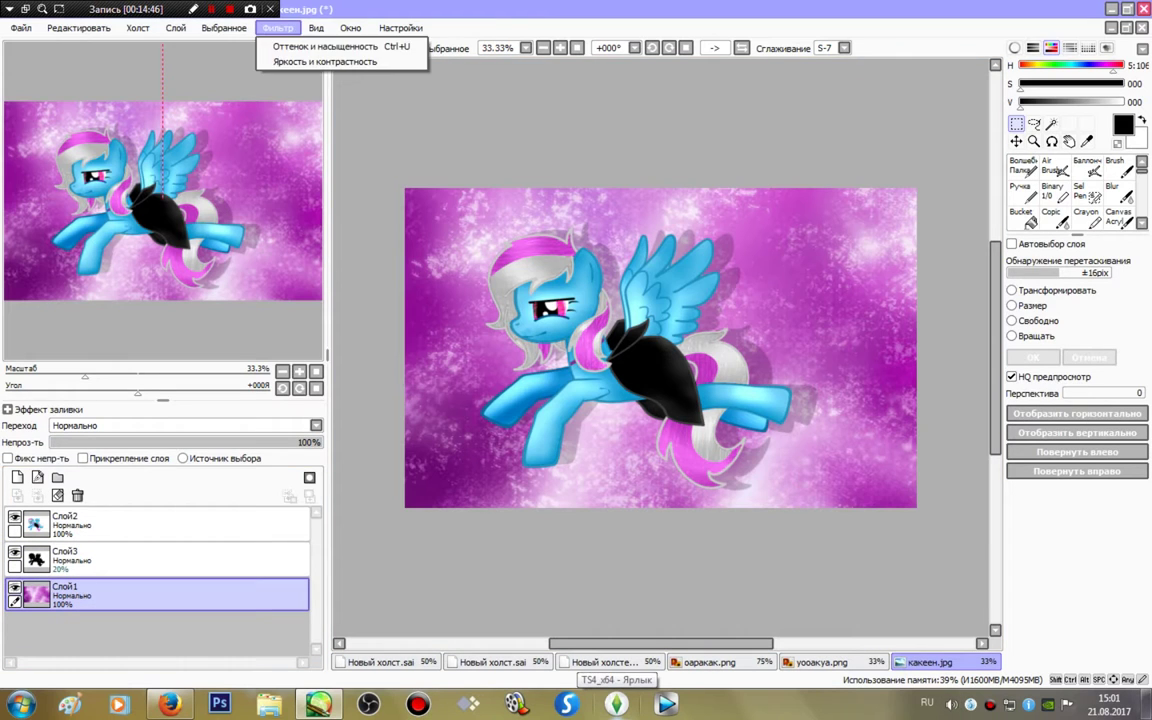
click(330, 46)
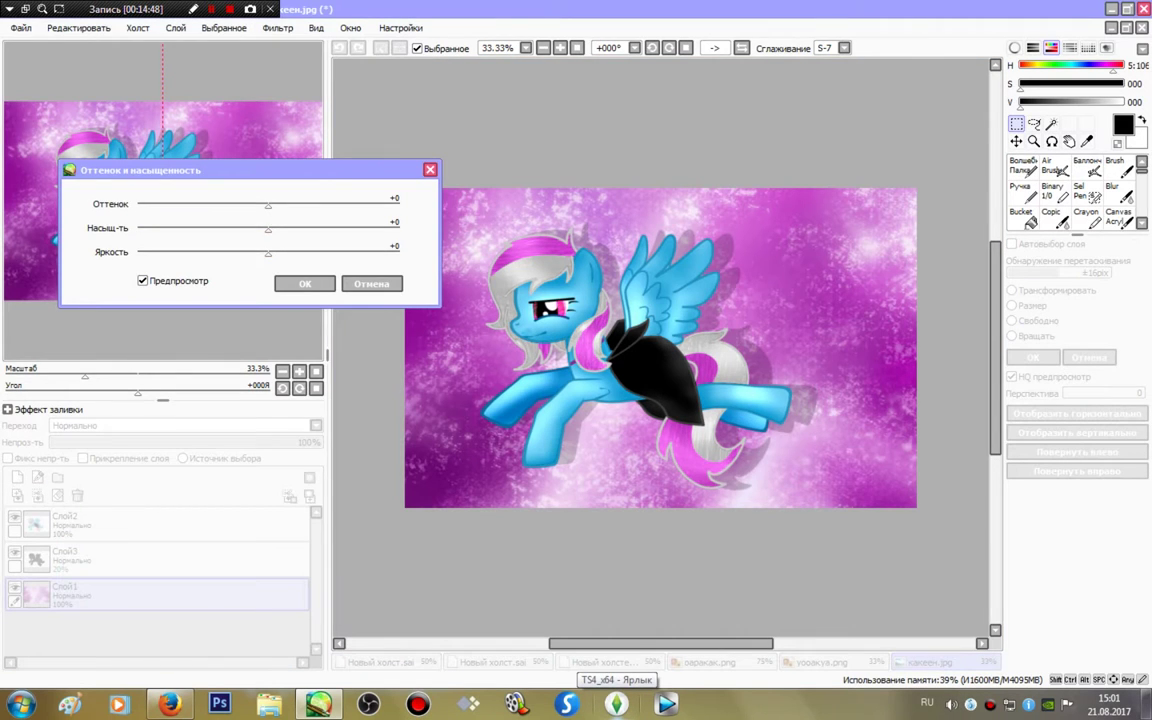
drag(268, 205, 321, 205)
click(305, 283)
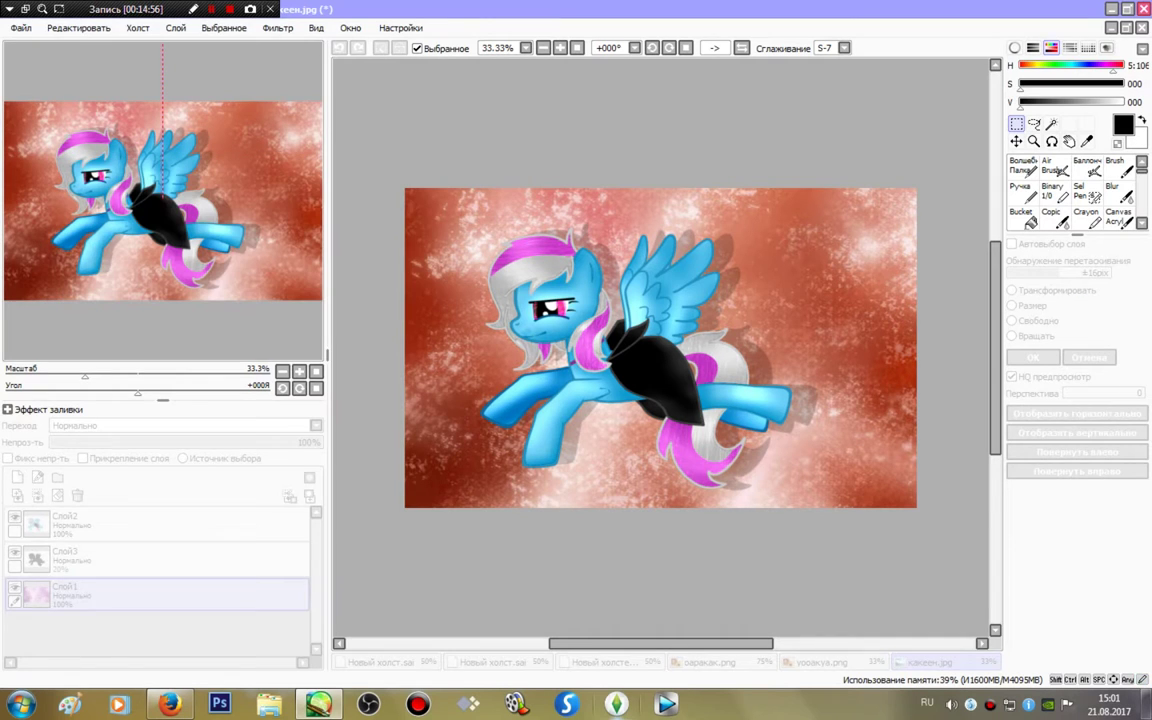
- Merge the pony and shadow layers down into the background layer
click(150, 524)
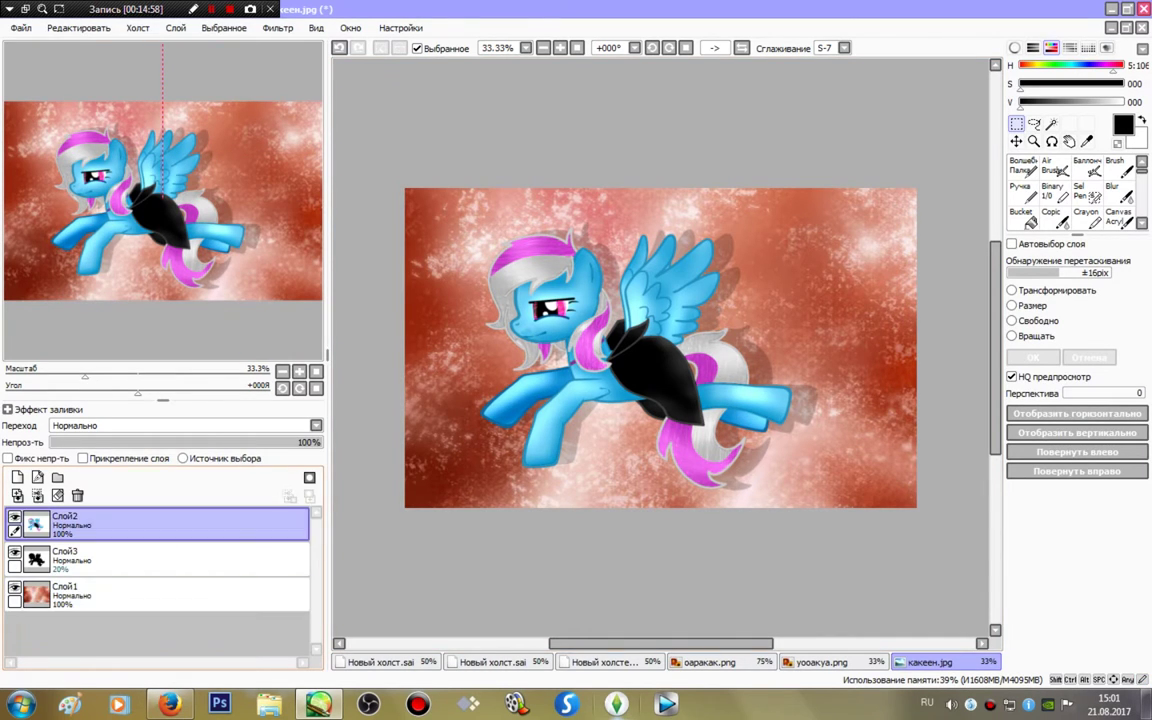
click(37, 495)
click(37, 495)
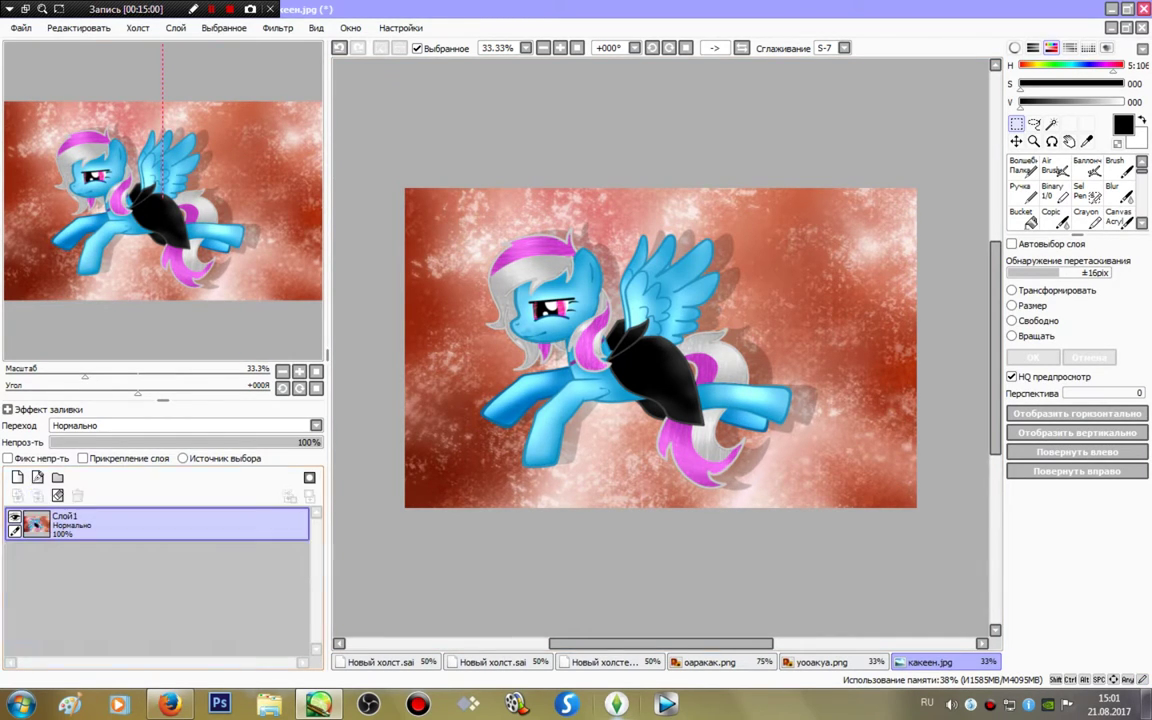
- Select and copy the whole merged picture, then switch to the оаракак.png canvas
key(ctrl+a)
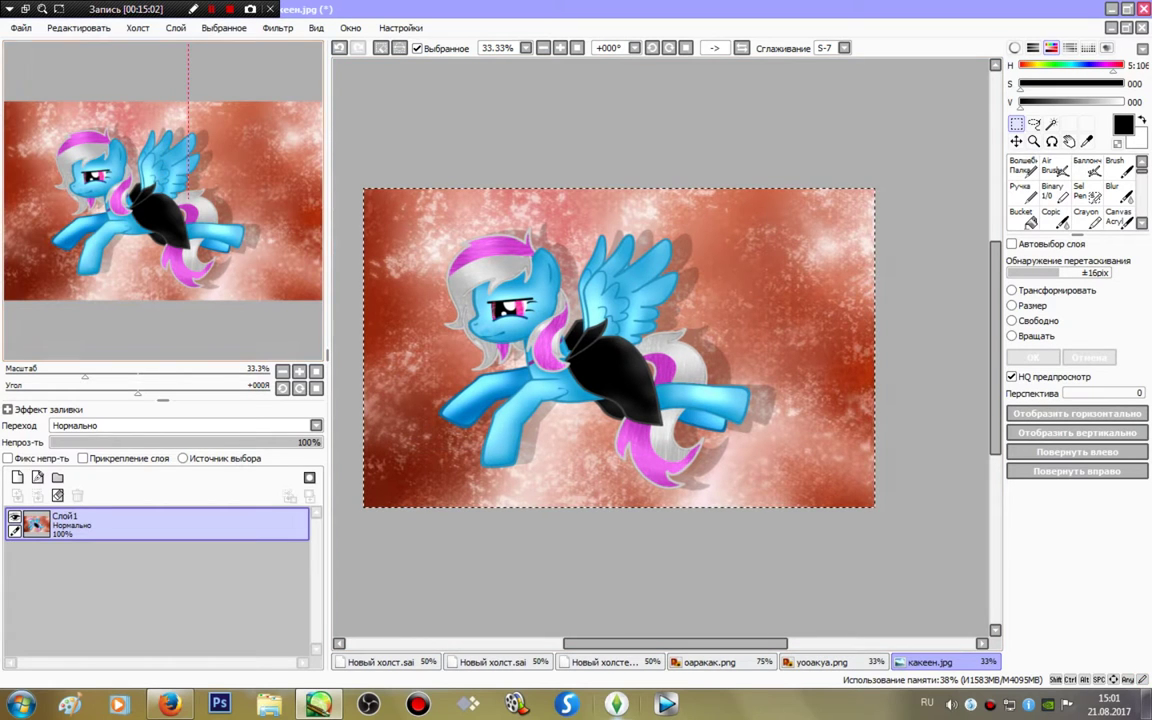
click(78, 27)
click(70, 98)
click(709, 662)
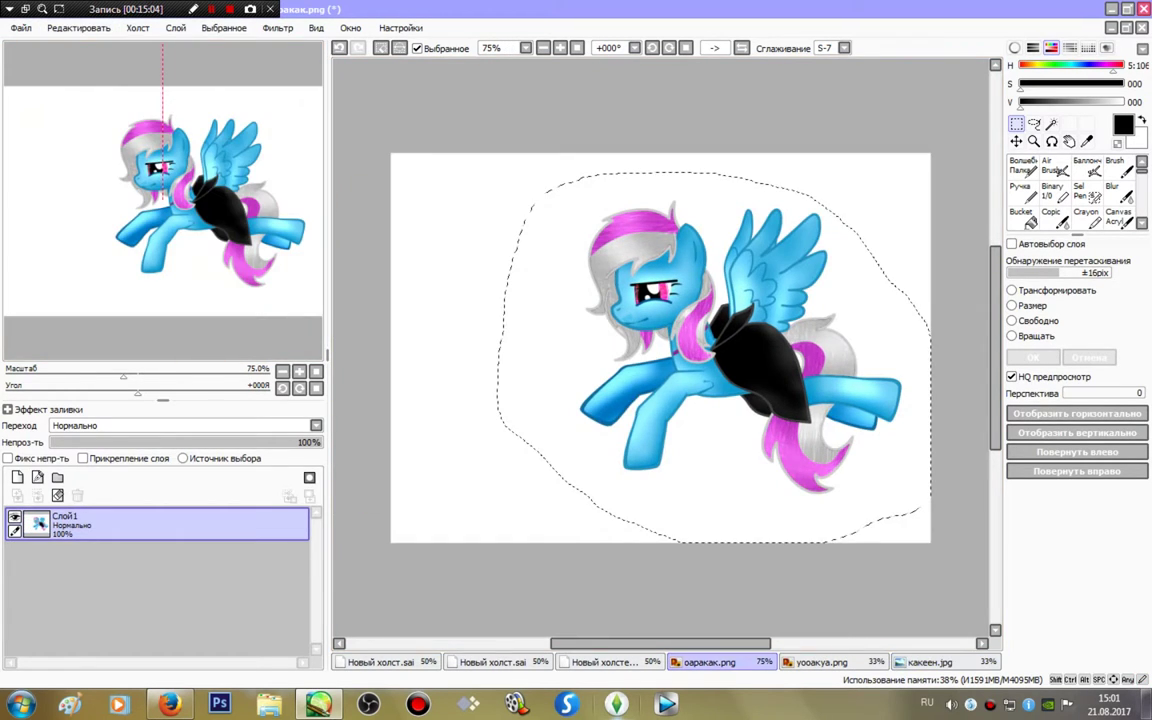
- Copy the entire floral oval frame image уооакуа.png and paste it into какеен.jpg as a new layer above the pony
click(820, 662)
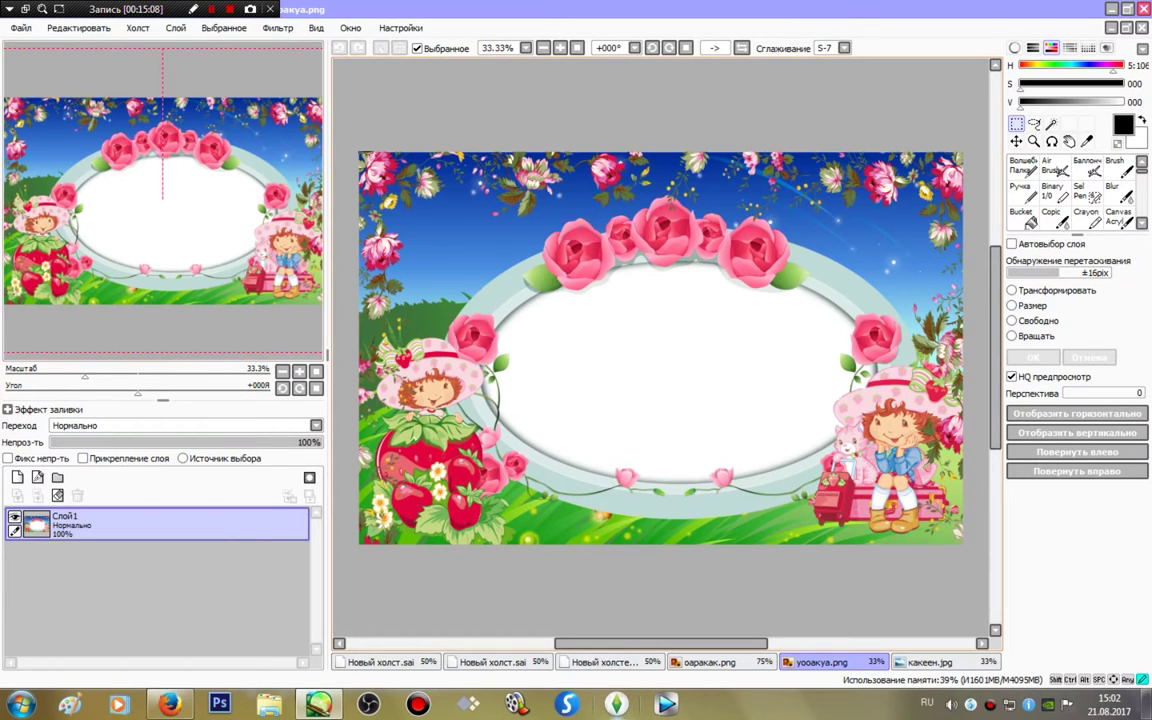
key(ctrl+a)
click(79, 27)
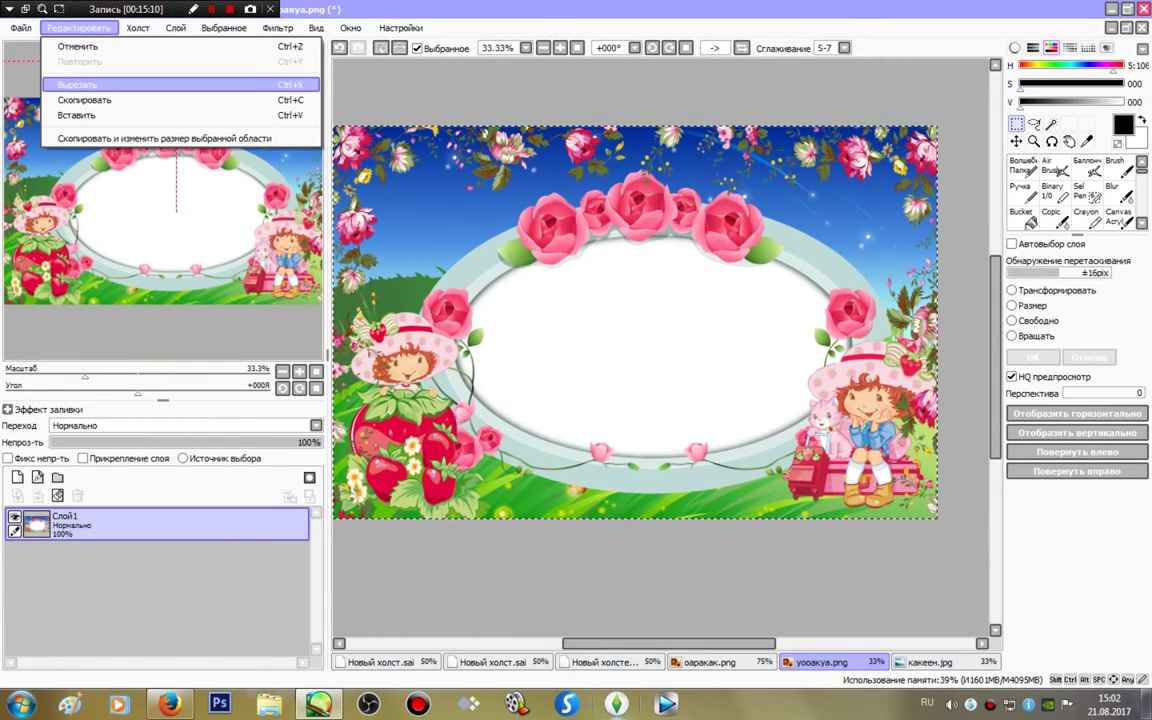
click(100, 95)
click(930, 662)
key(ctrl+v)
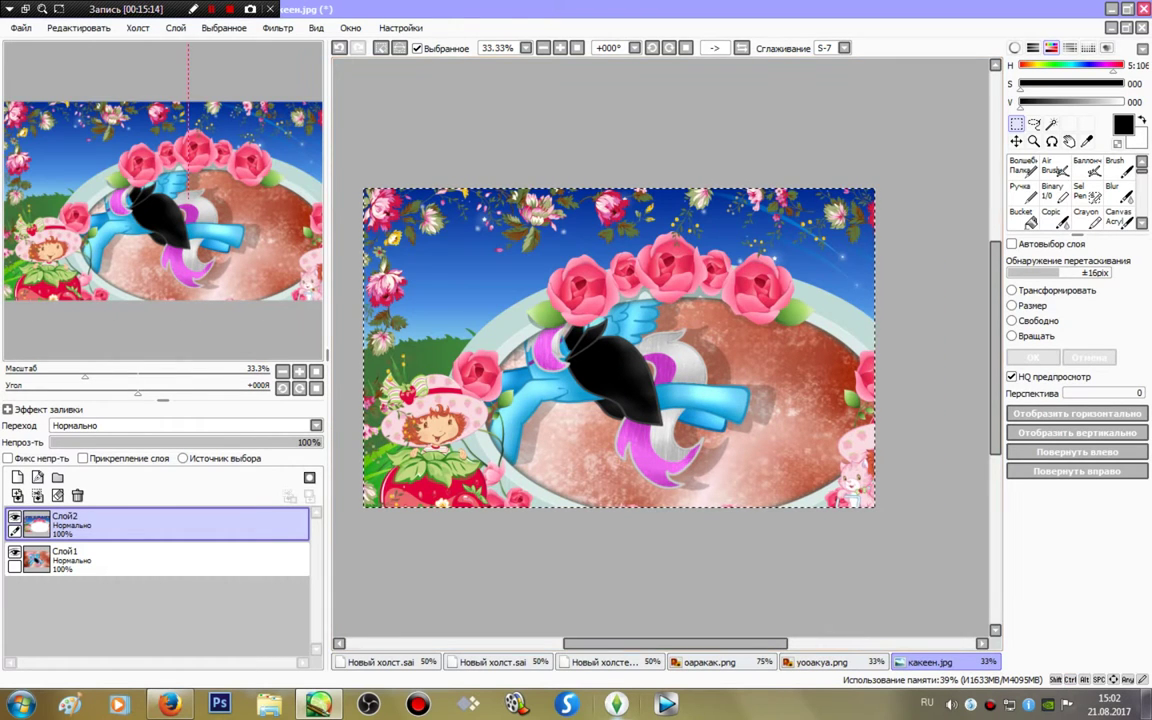
- Move the floral frame around the pony and enlarge it in both directions so its oval opening surrounds the whole character
key(ctrl+d)
key(Return)
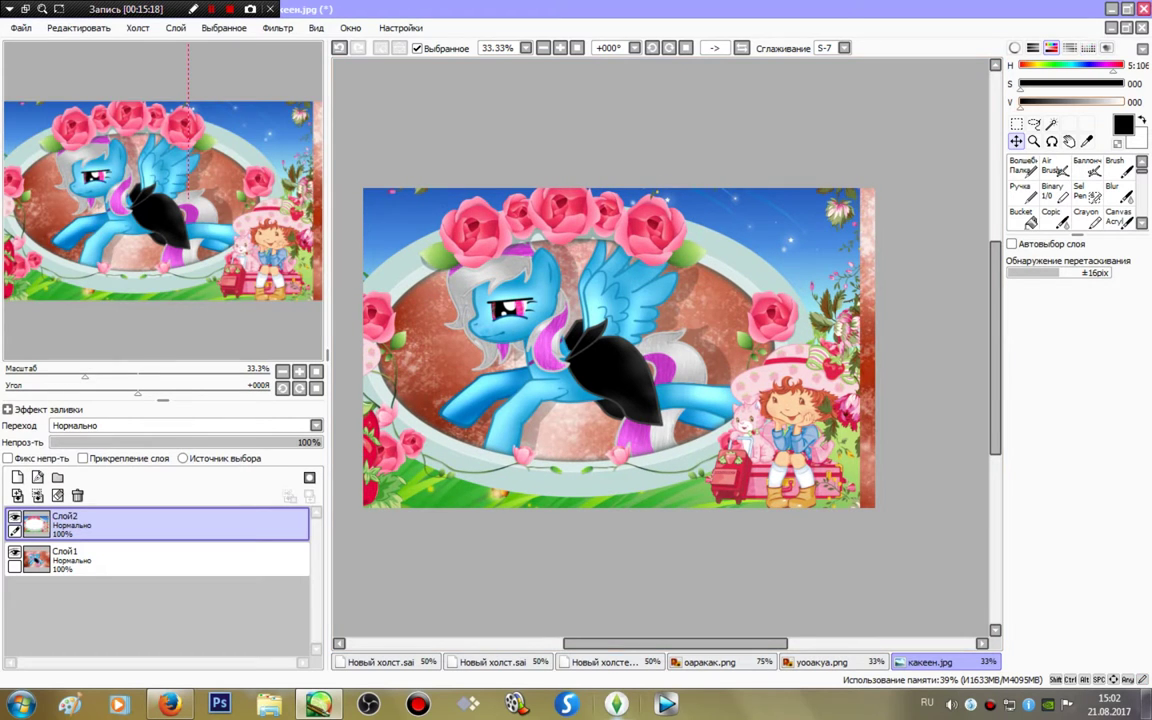
key(ctrl+t)
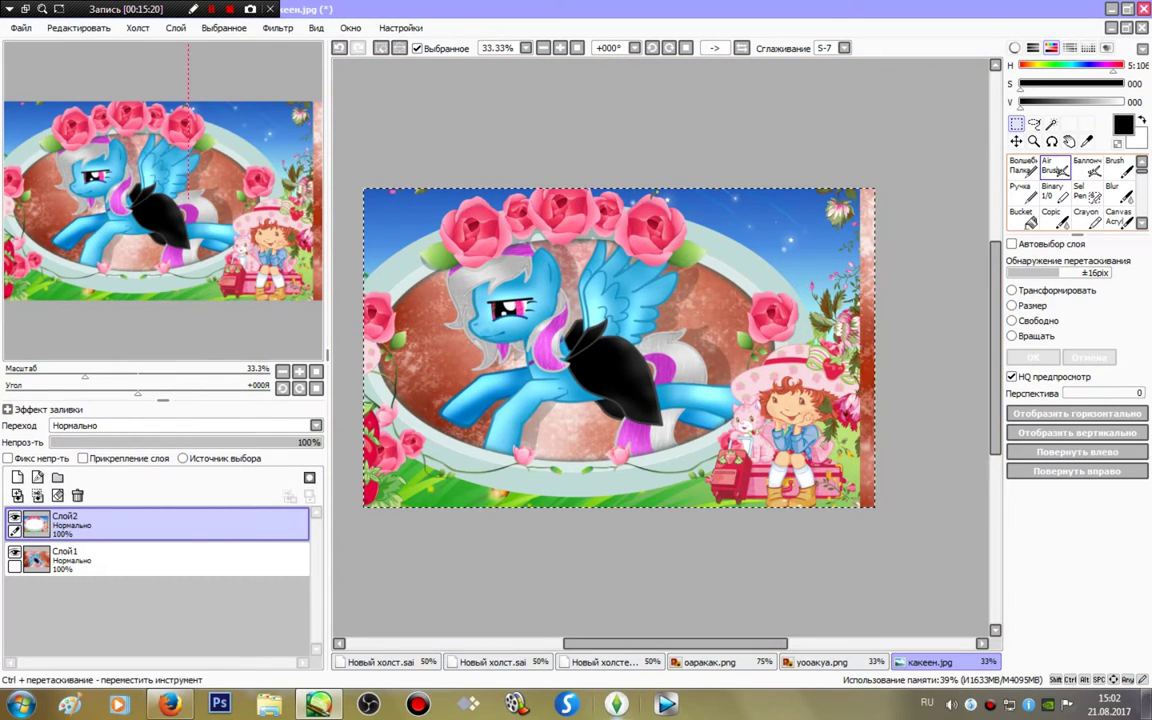
drag(859, 347, 900, 344)
drag(630, 182, 630, 141)
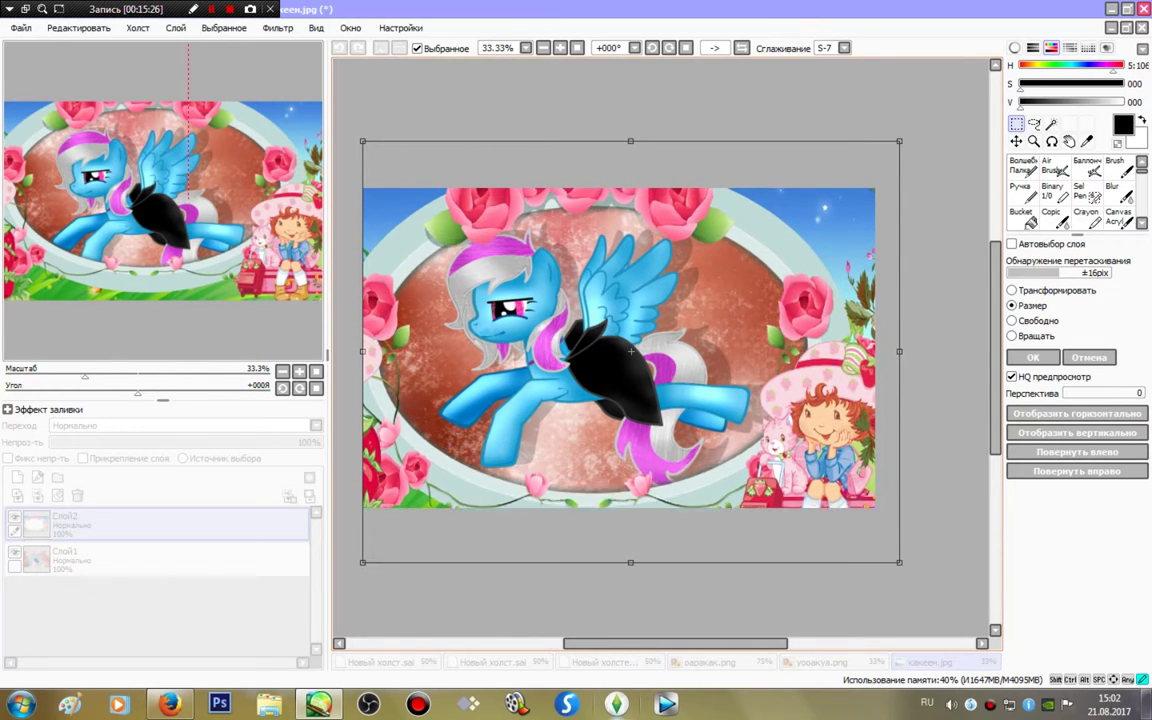
key(Return)
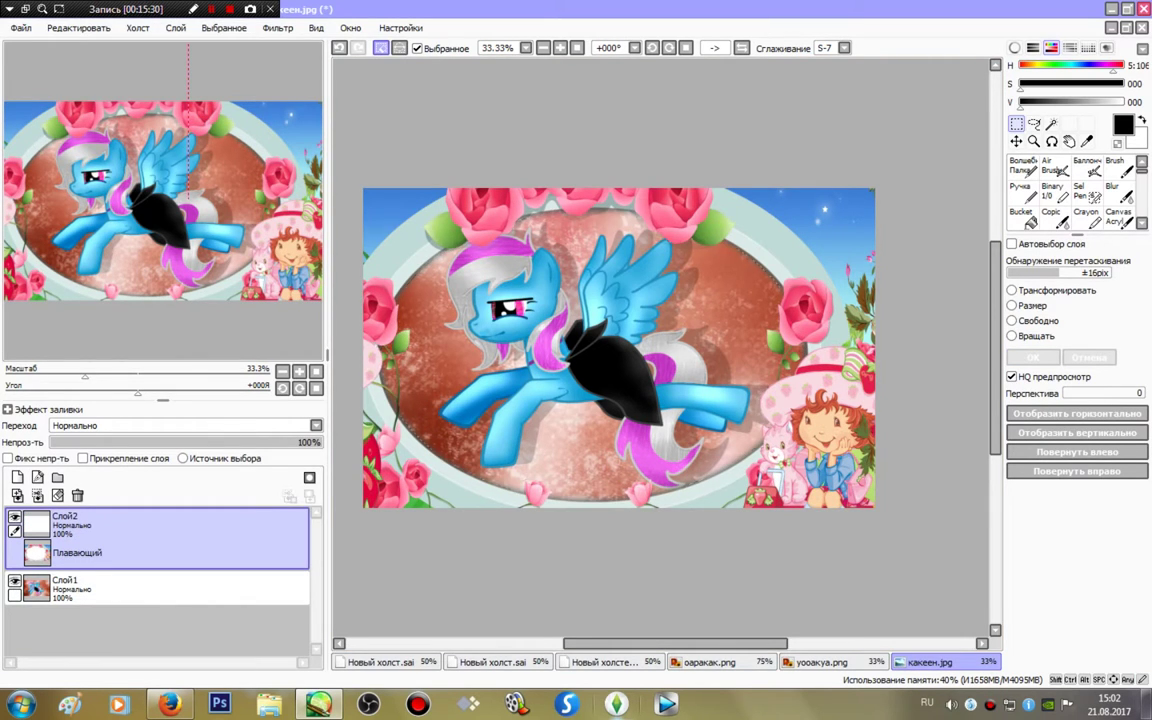
- Merge the frame layer into the picture and save какеен.jpg
click(37, 495)
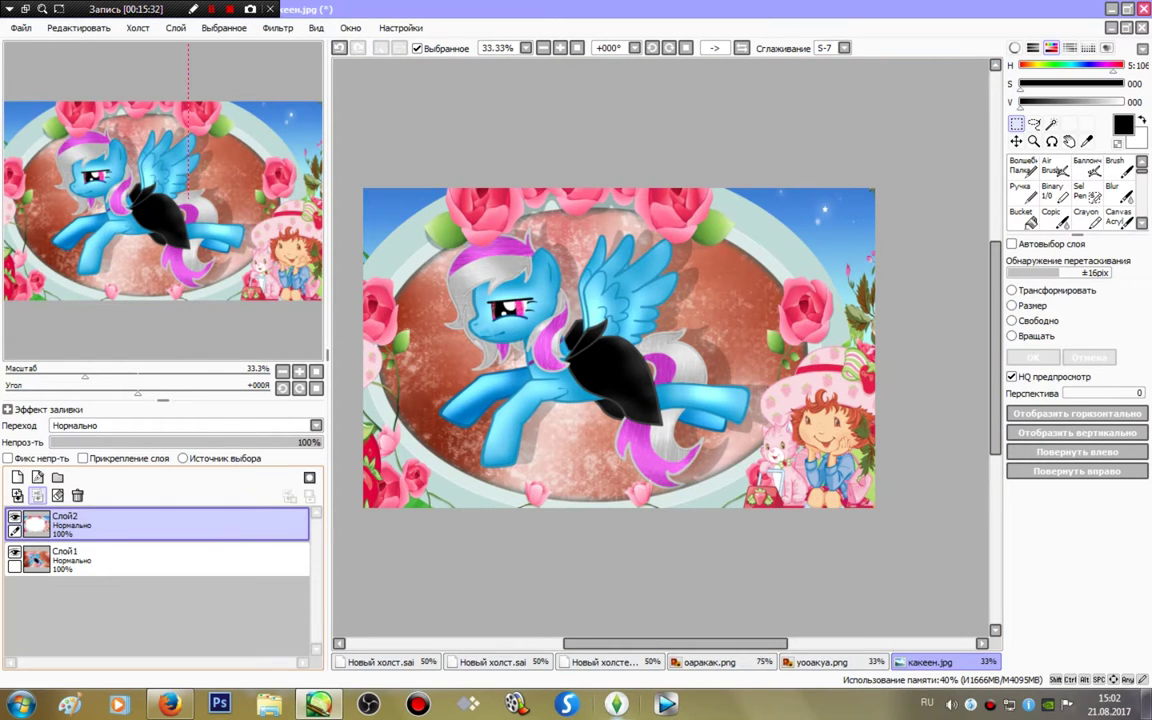
click(20, 27)
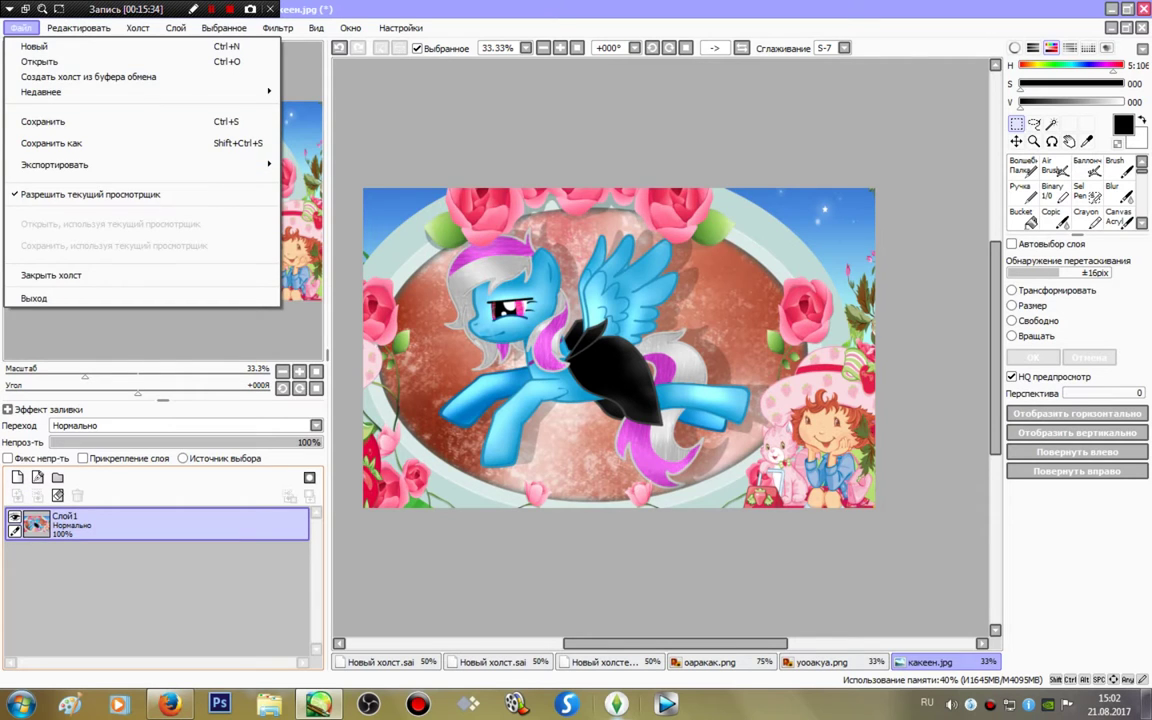
click(45, 110)
key(Return)
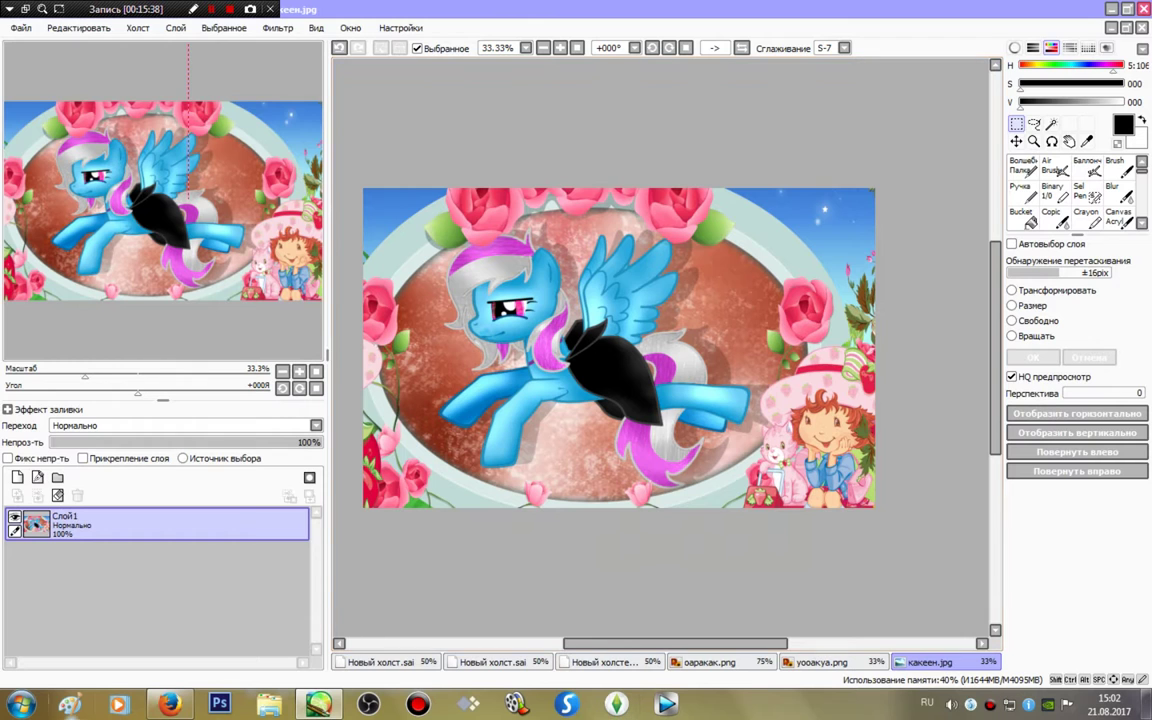
- Switch to the VK group chat in Firefox and attach the какеен picture from the Аватария! folder in the Изображения library
click(168, 705)
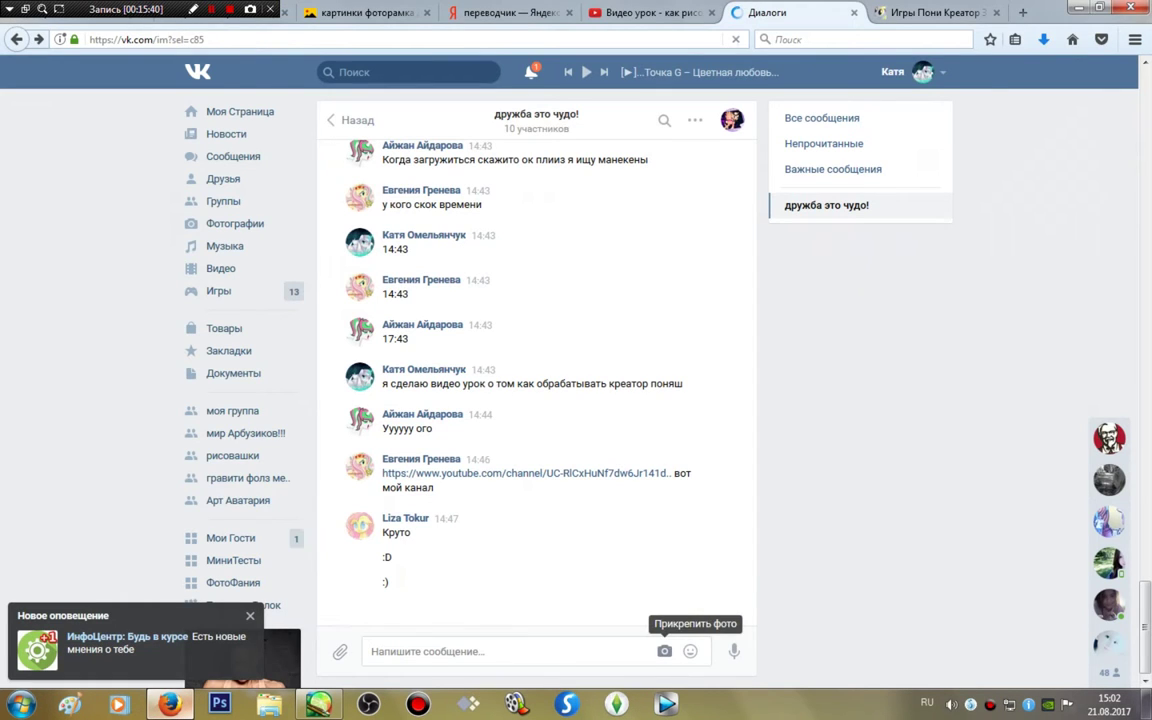
click(664, 651)
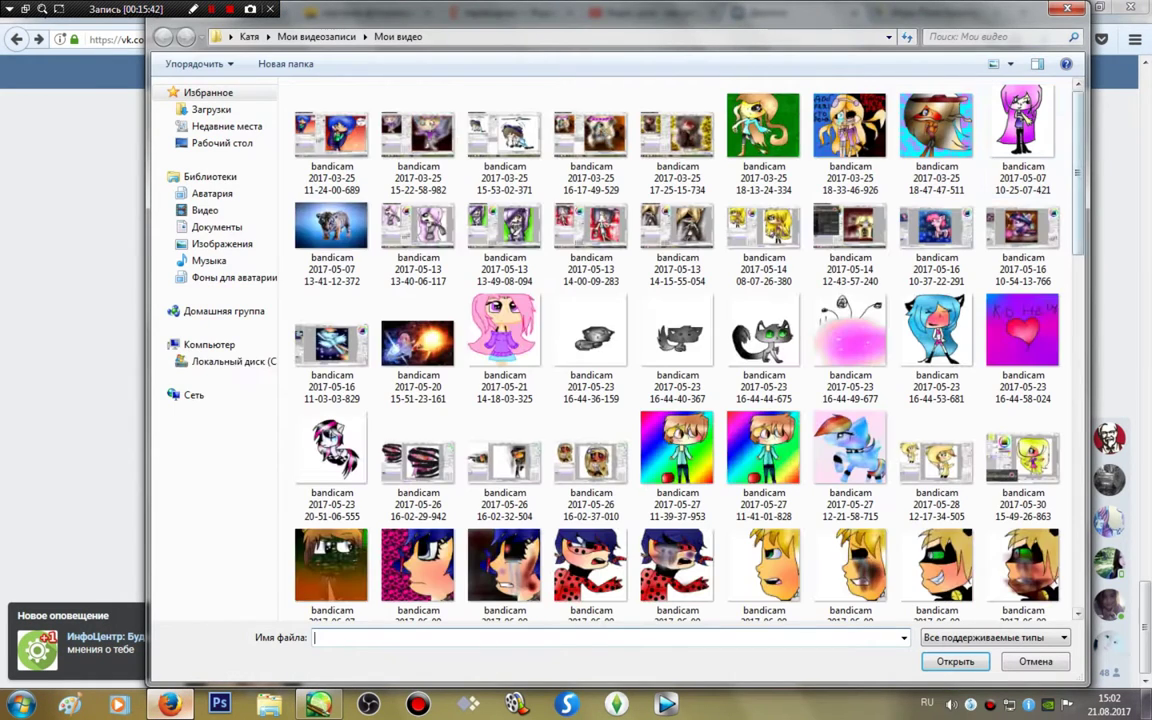
click(217, 227)
click(222, 244)
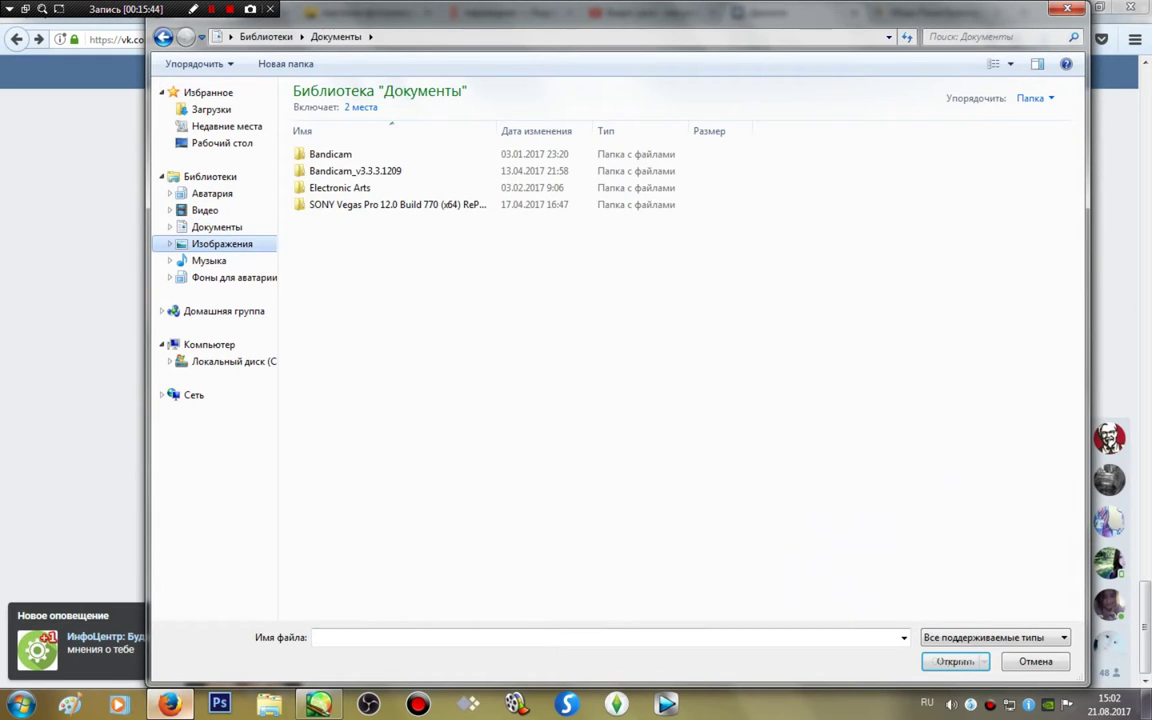
click(420, 170)
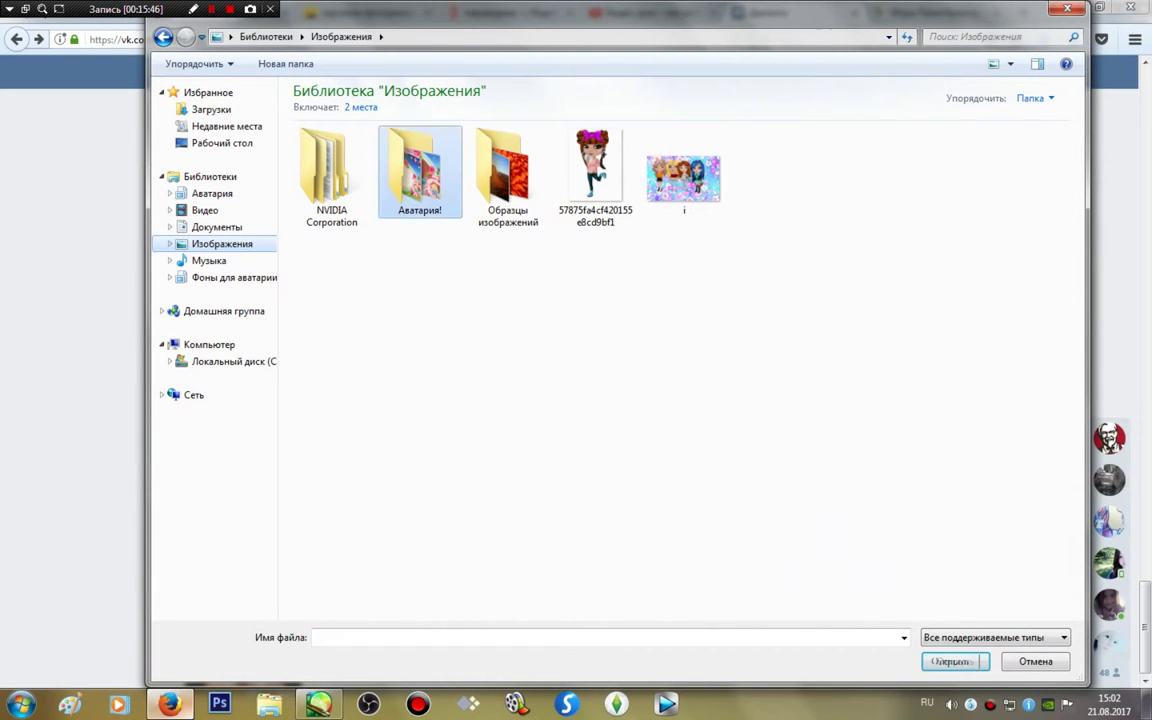
key(Return)
scroll(930, 165, down, 10)
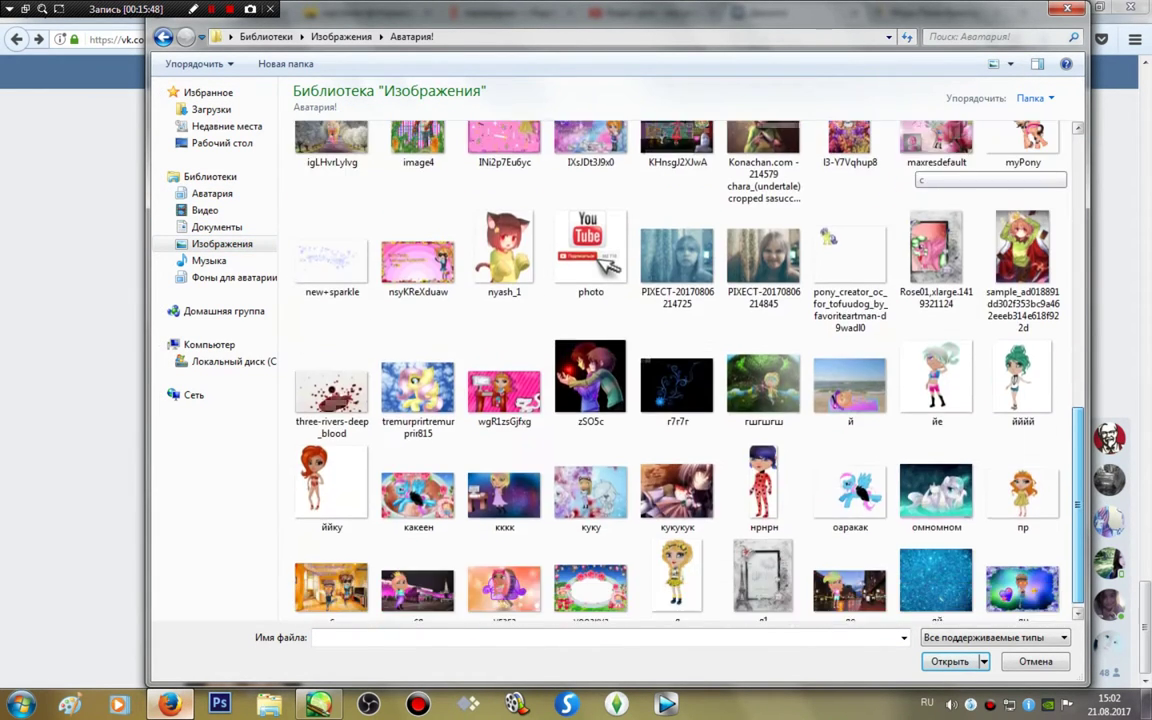
double_click(418, 487)
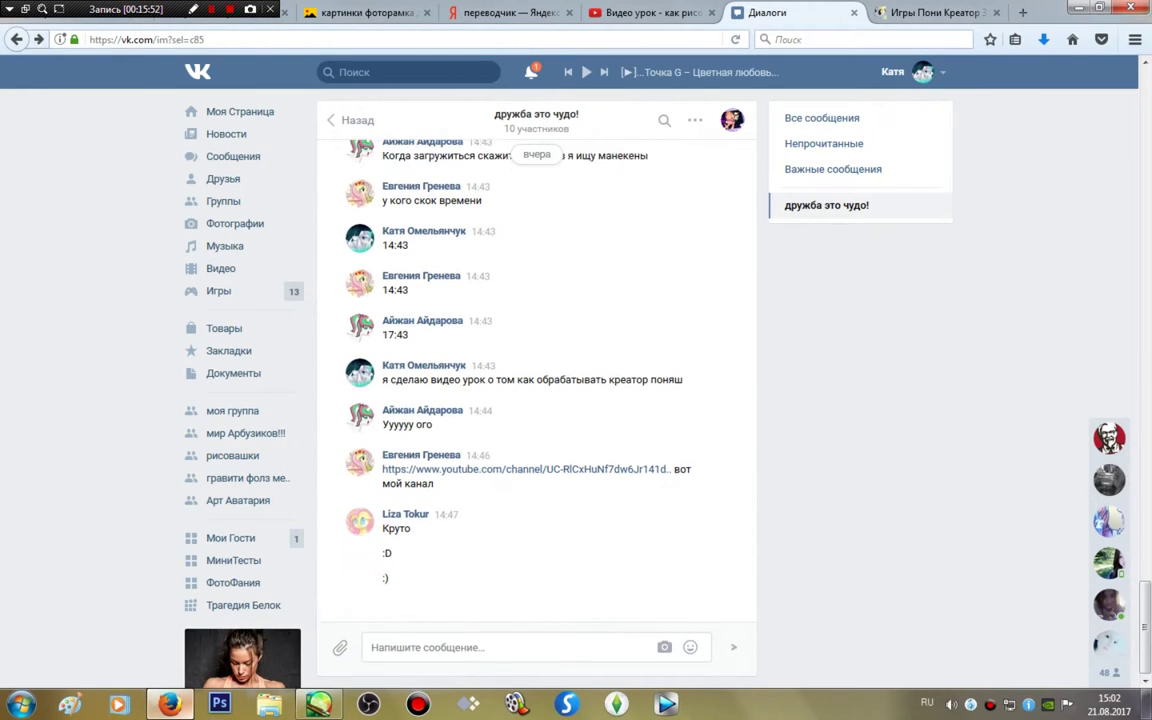
- Send the attached picture to the group chat with the message "Моя обработка)))"
text(Моя о)
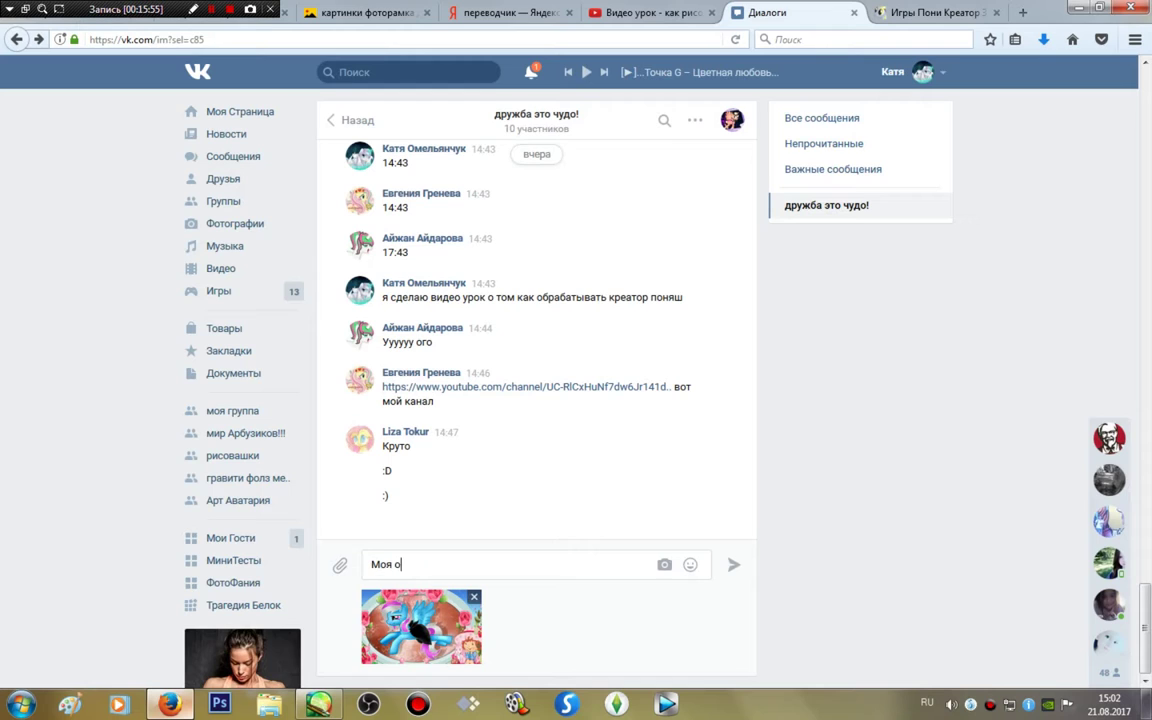
text(бработка))))
key(Return)
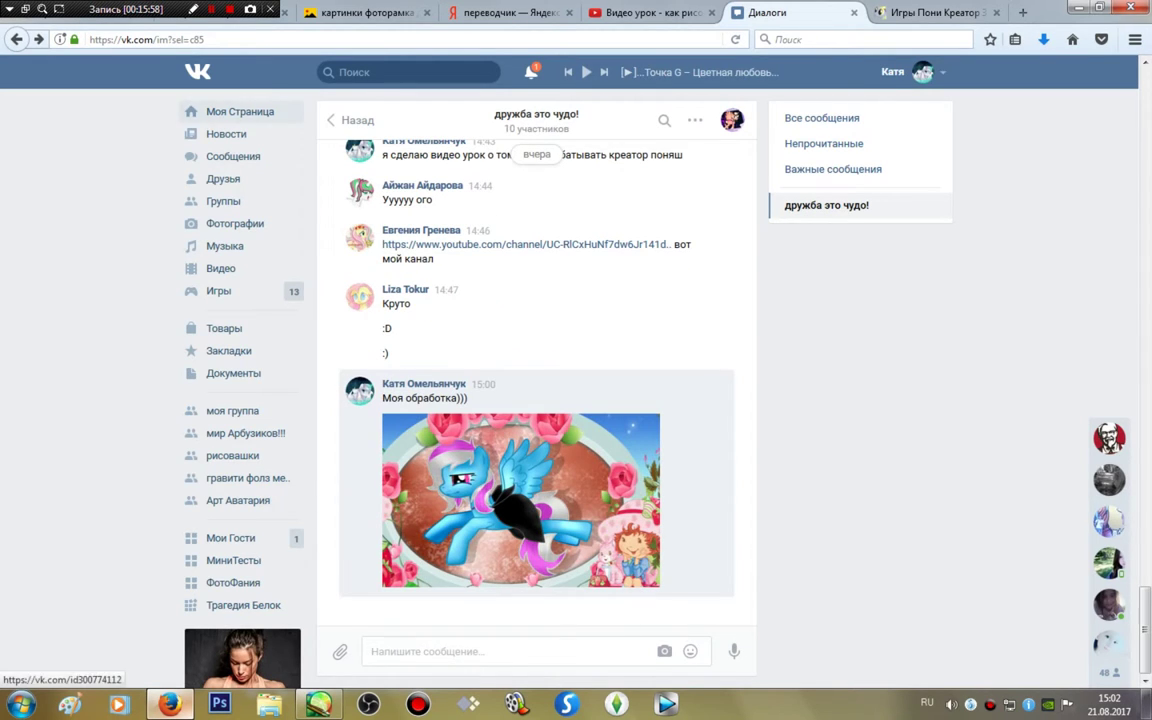
- Start a new wall post on the own profile page and attach the какеен picture from the Аватария! folder
click(240, 111)
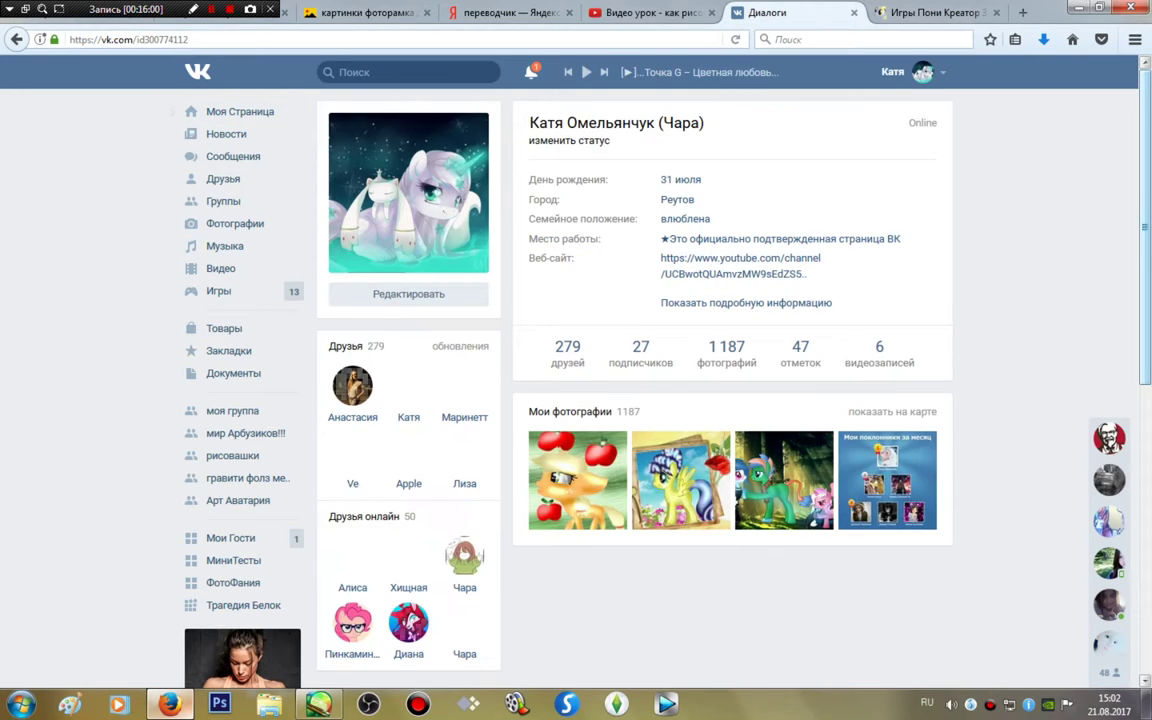
scroll(640, 400, down, 3)
click(620, 335)
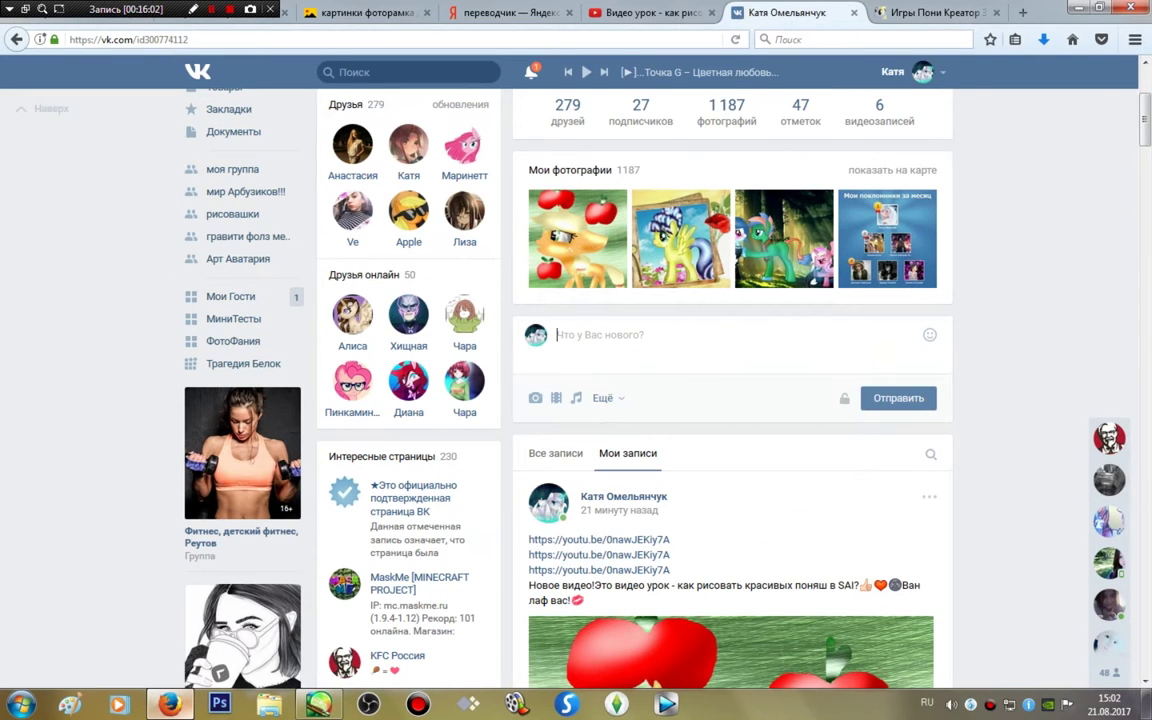
click(535, 398)
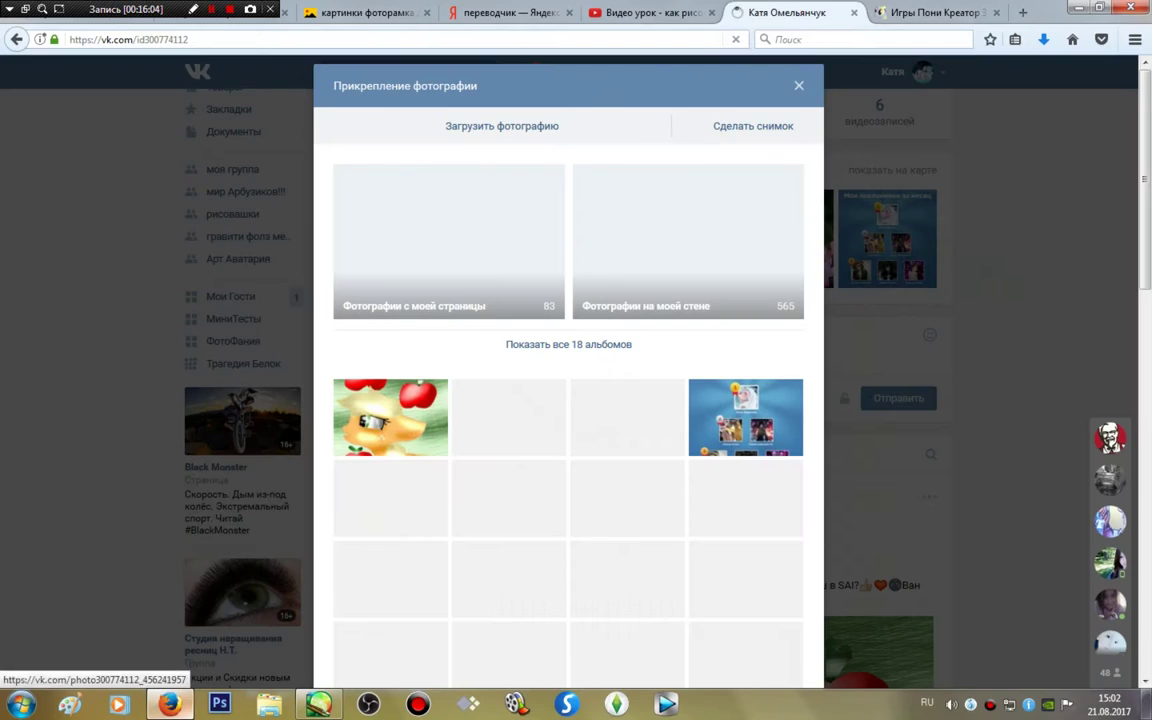
click(490, 126)
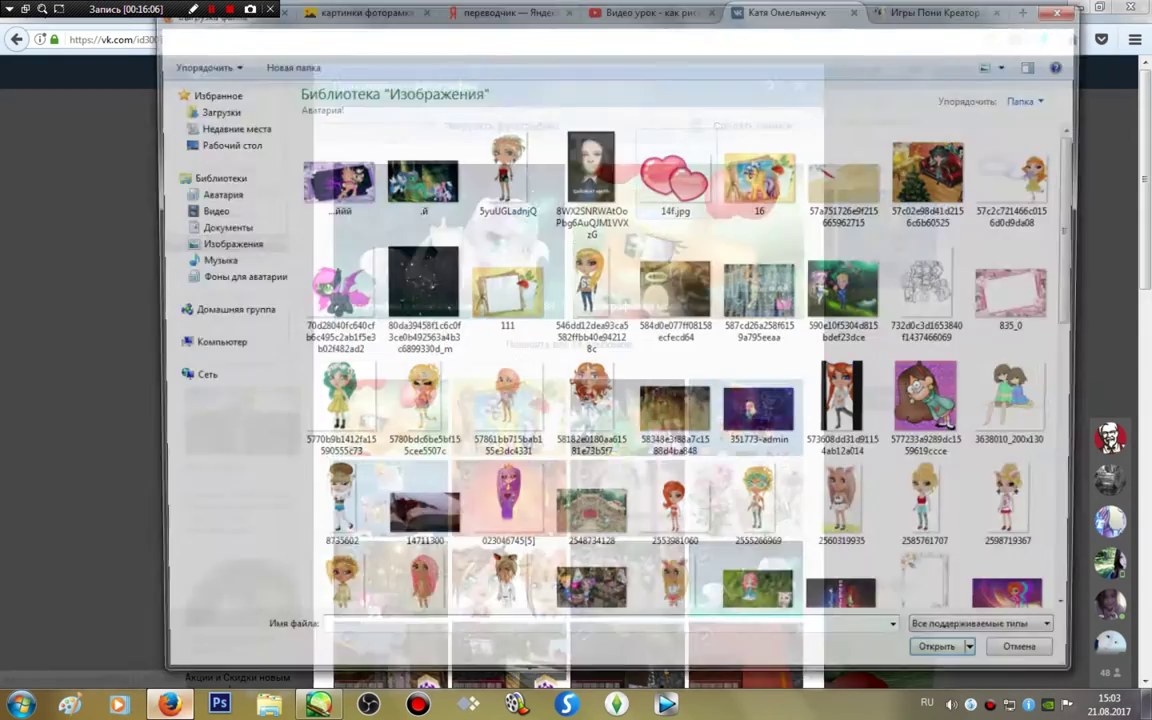
scroll(331, 480, down, 10)
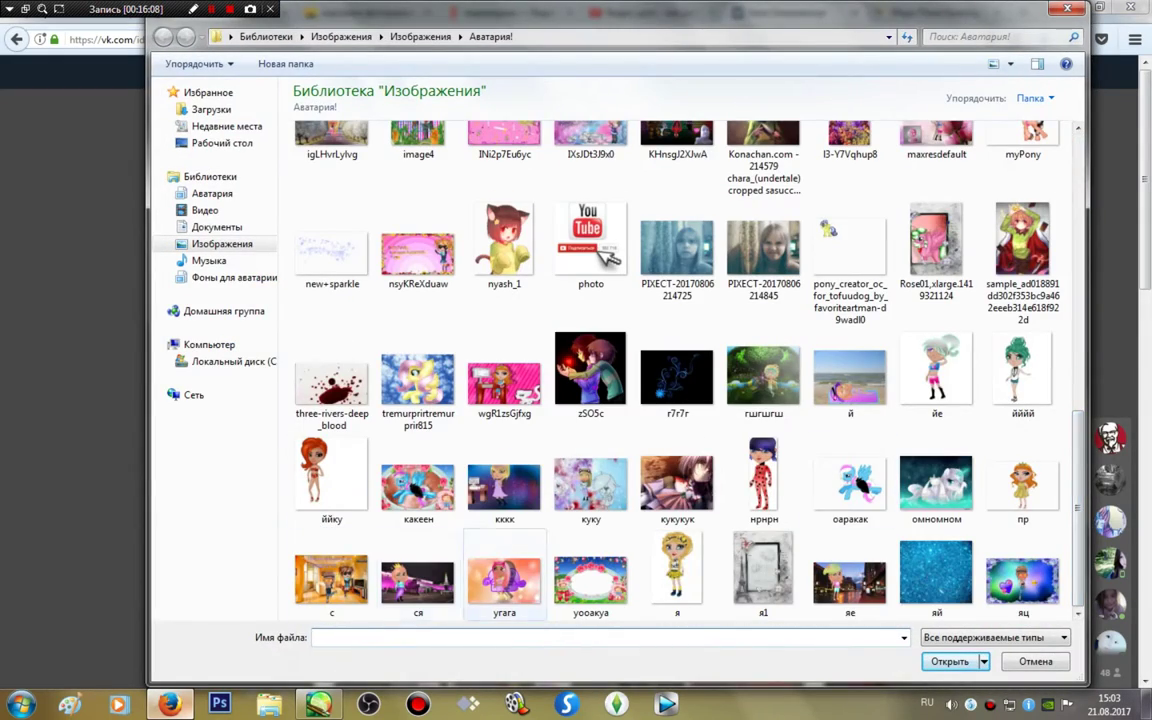
double_click(418, 487)
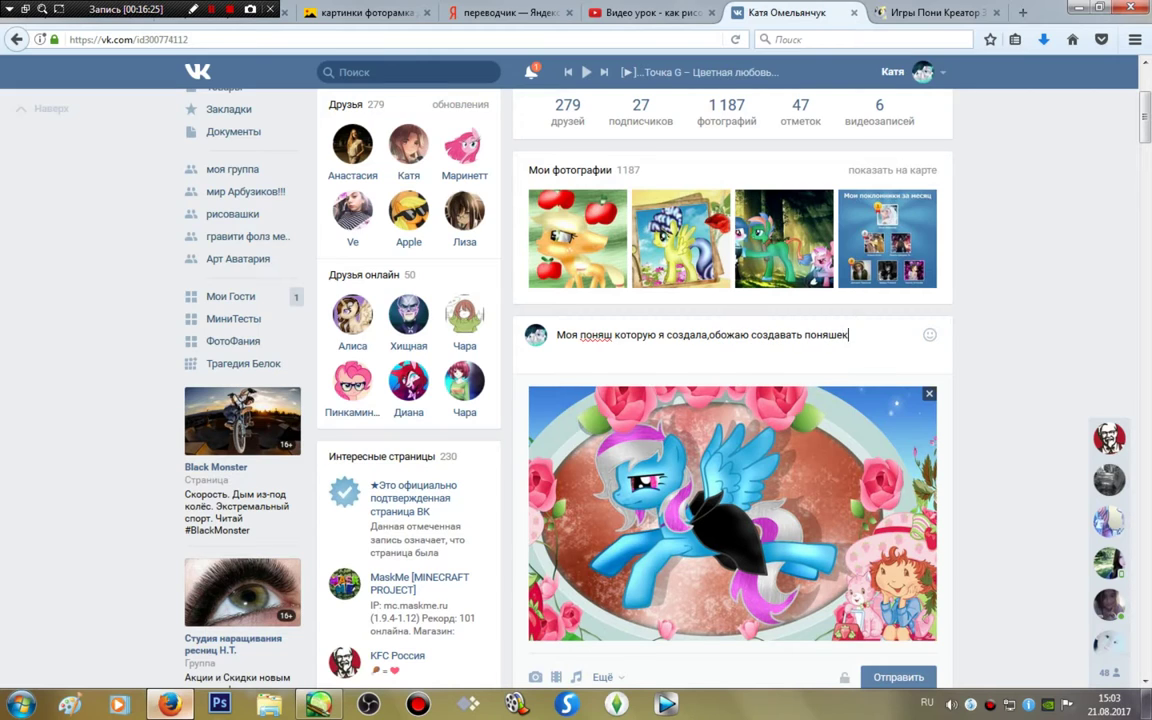
- Caption the post "Моя поняш которую я создала,обожаю создавать поняшек)))", add moon, heart, kiss, cowboy and poop emojis, and publish it
mouse_move(929, 334)
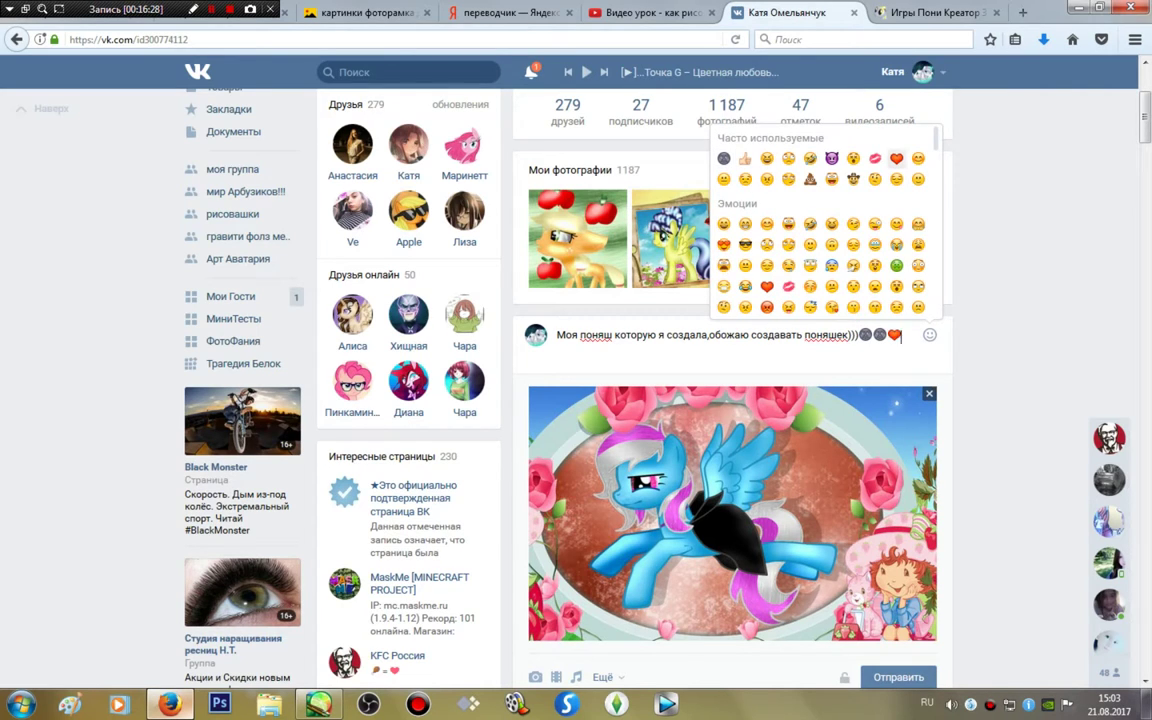
click(896, 158)
triple_click(853, 178)
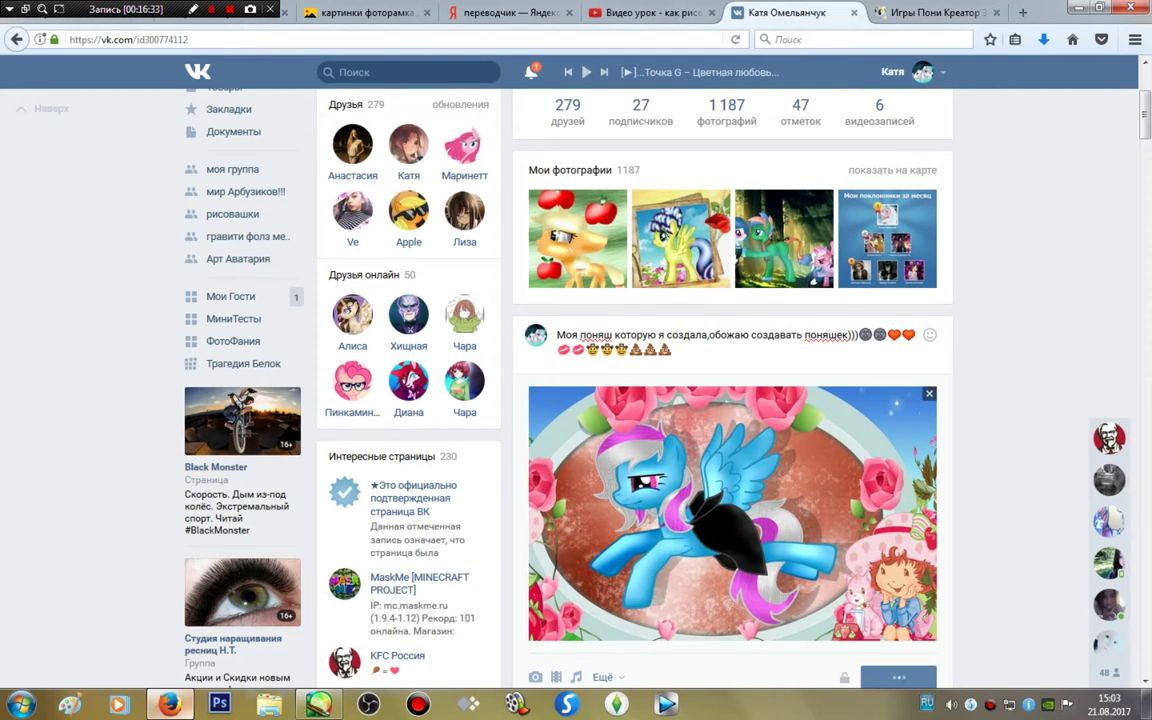
click(898, 677)
- Open the picture in the newly published post, like it, close the viewer and return to the start of the profile page
scroll(898, 600, down, 3)
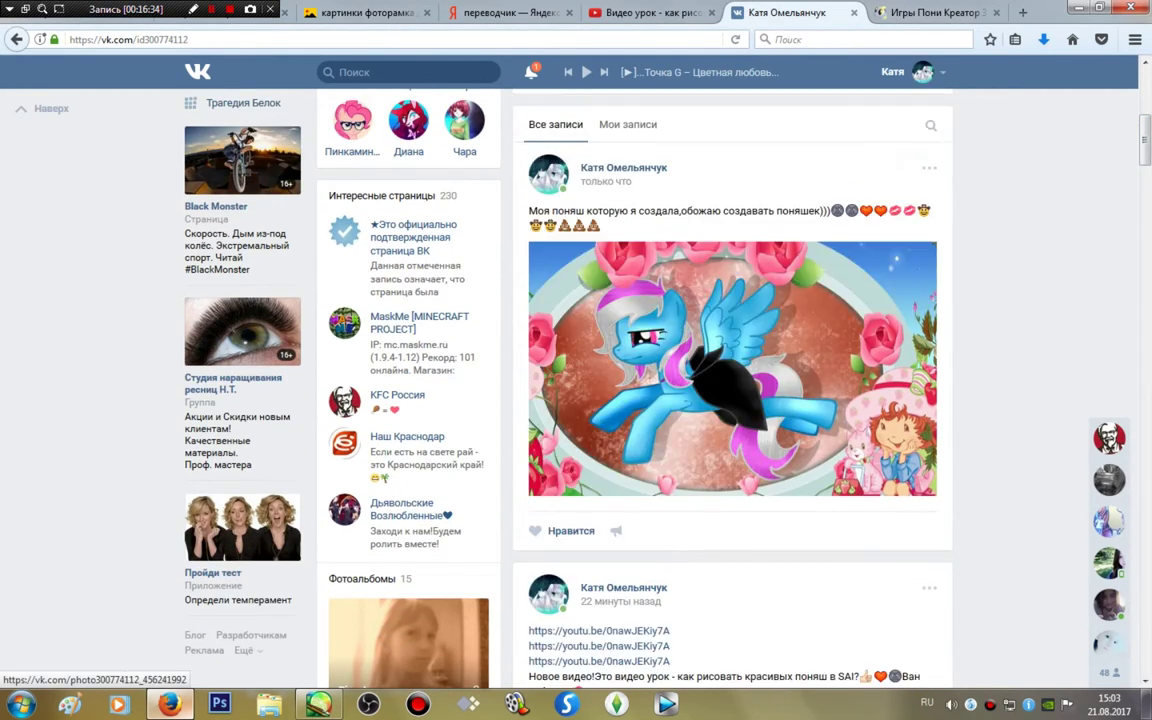
click(732, 436)
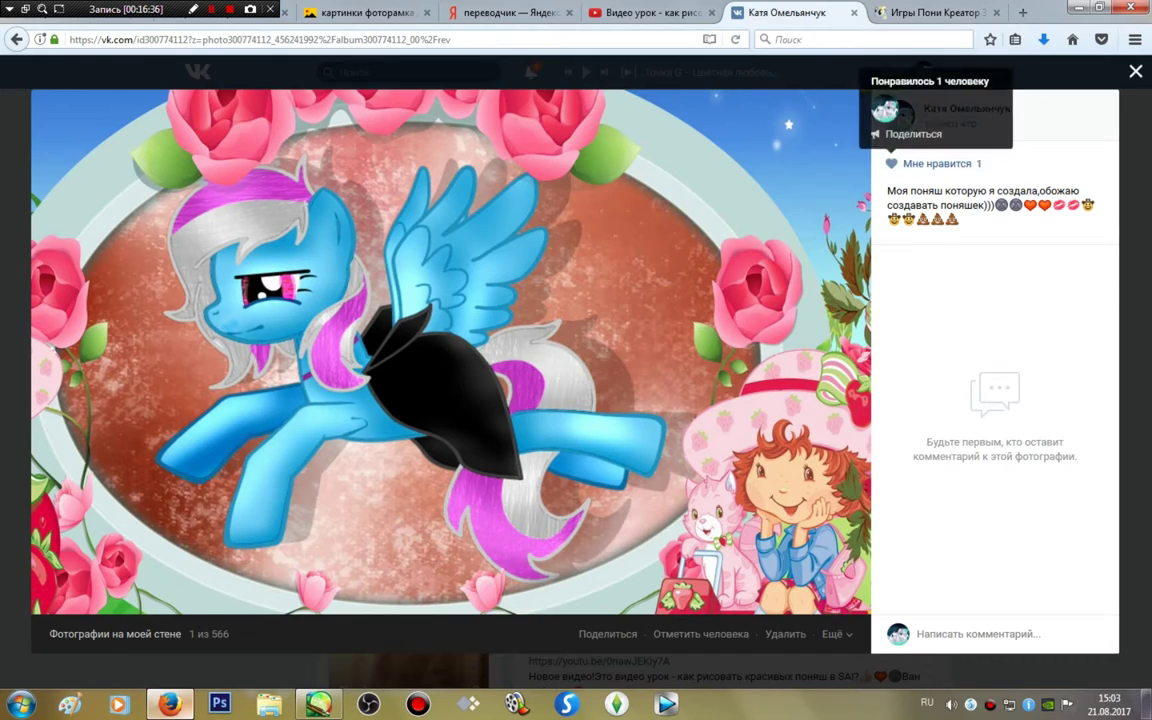
key(Escape)
key(Home)
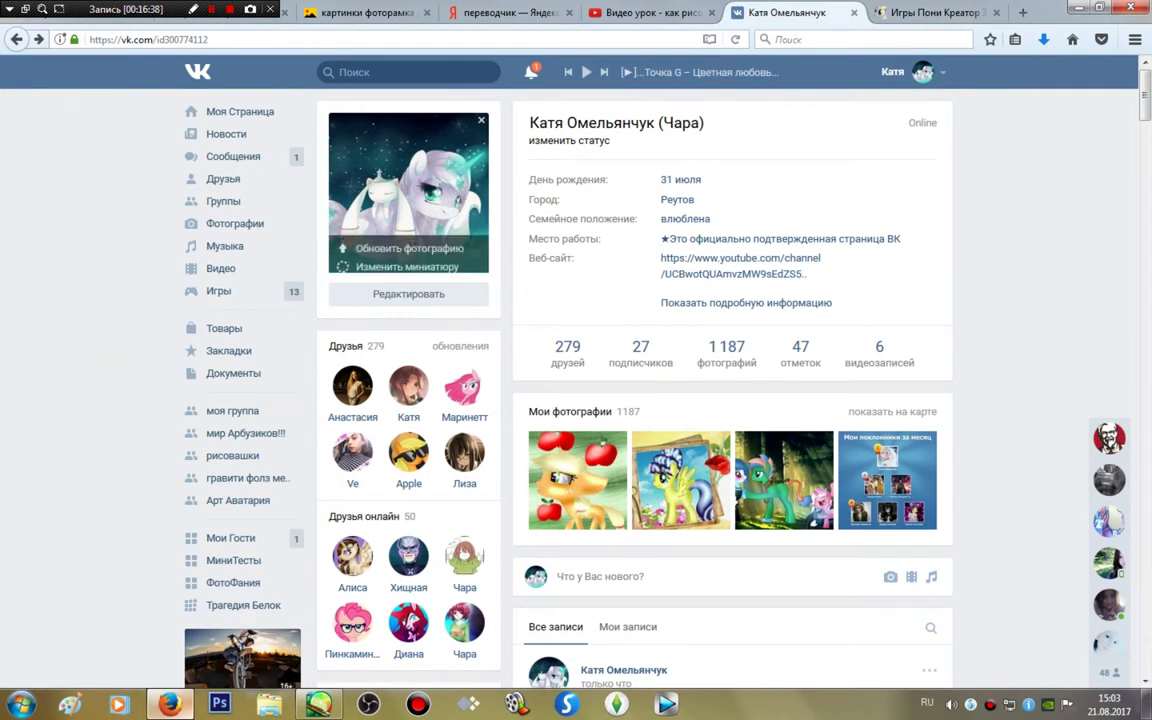